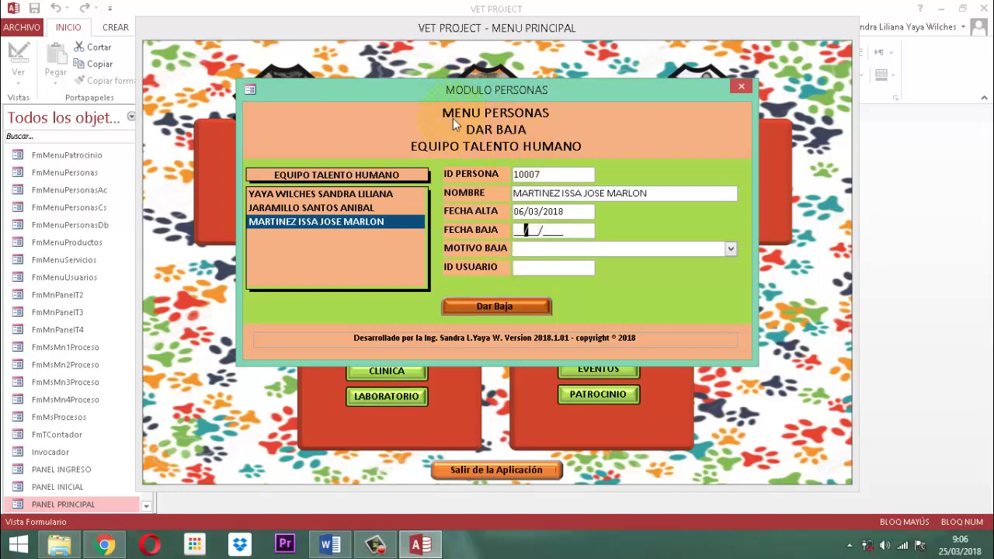
Switch FmDbPersonaEth1 to Design View and close the Modulo Personas popup and main menu form
right_click(493, 88)
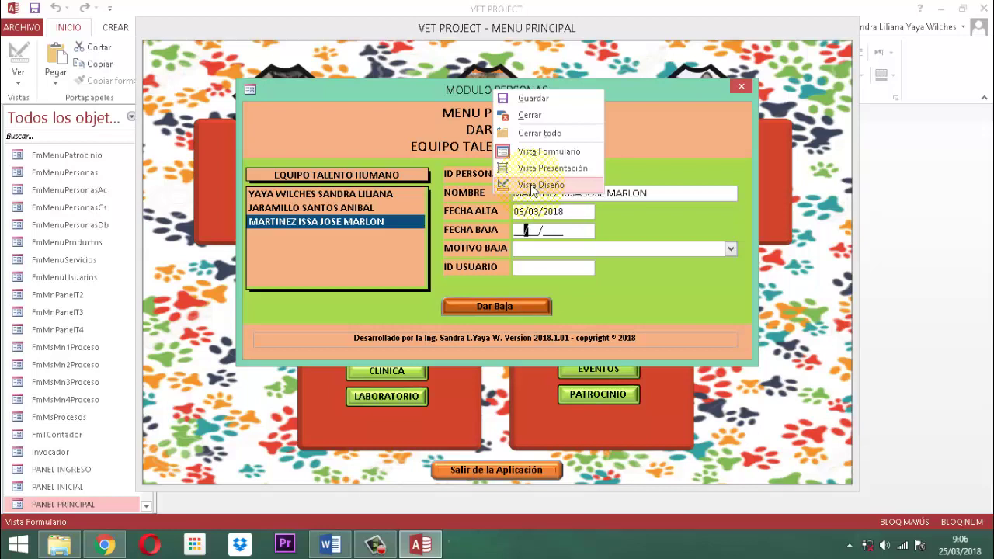
left_click(536, 186)
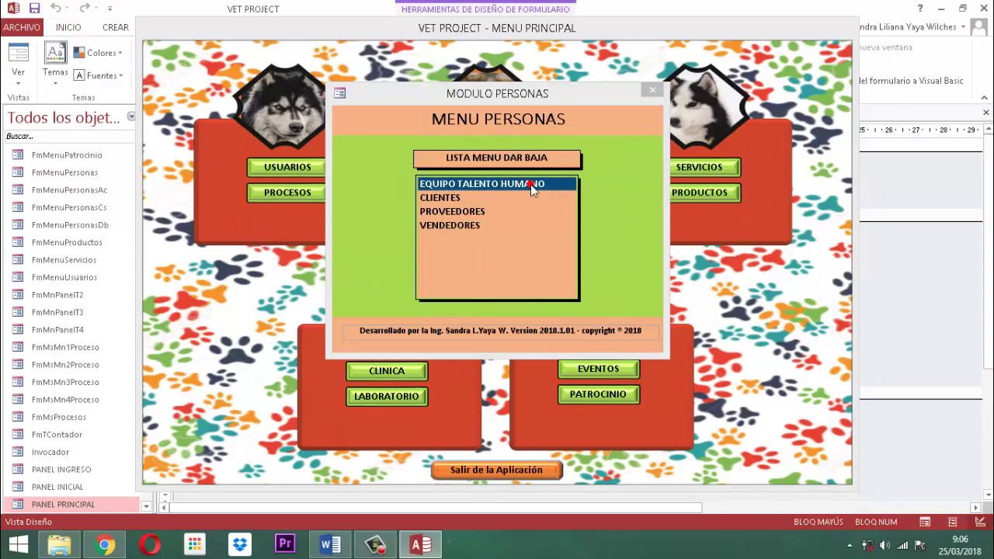
left_click(653, 91)
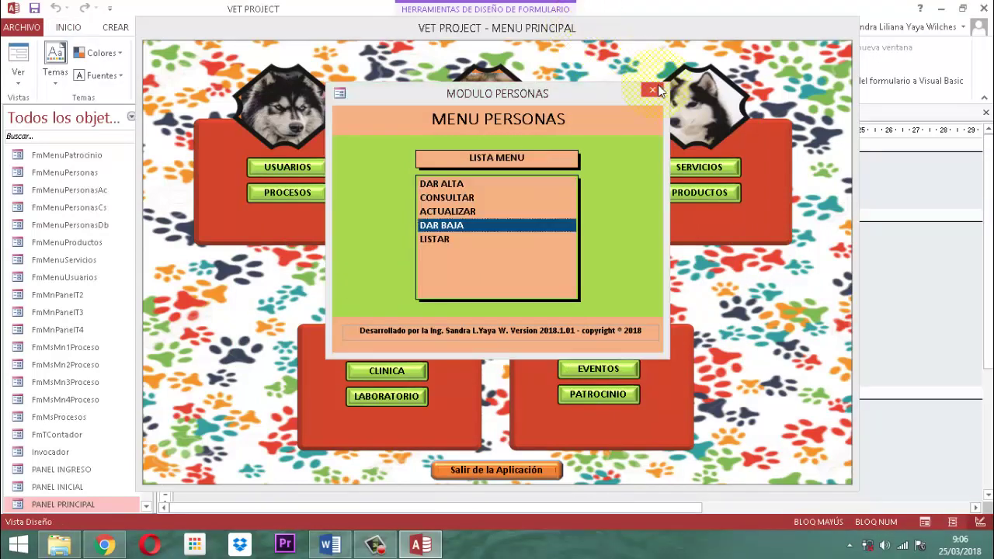
left_click(653, 91)
right_click(614, 26)
left_click(656, 53)
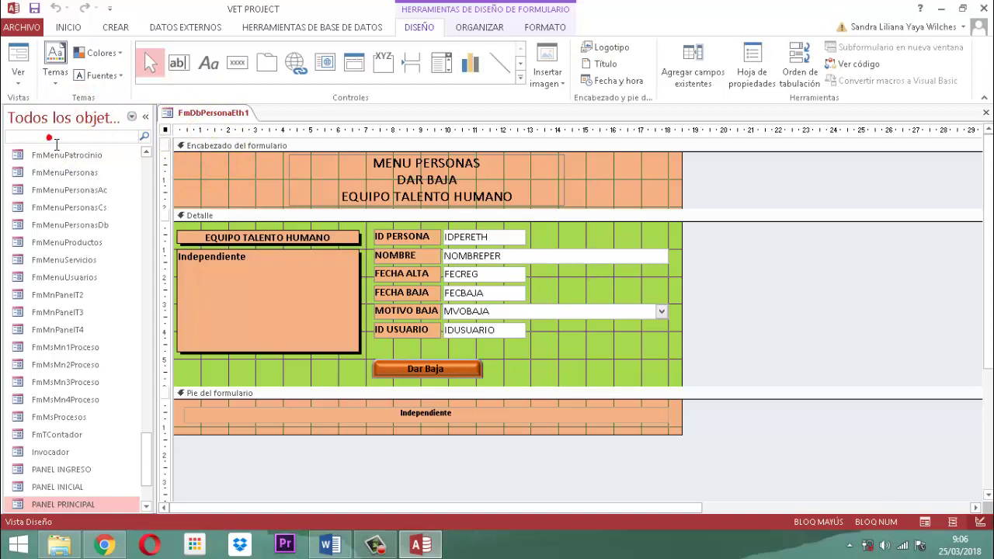
Filter the navigation pane to FmDbPersonaEth1 and close its open design tab
left_click(49, 137)
type("f")
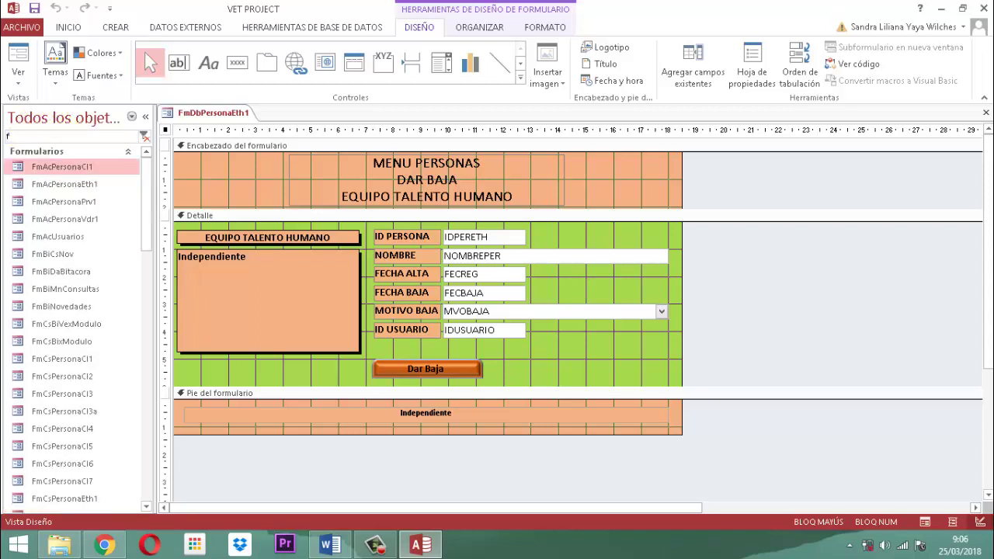
key("BackSpace")
type("FmDb")
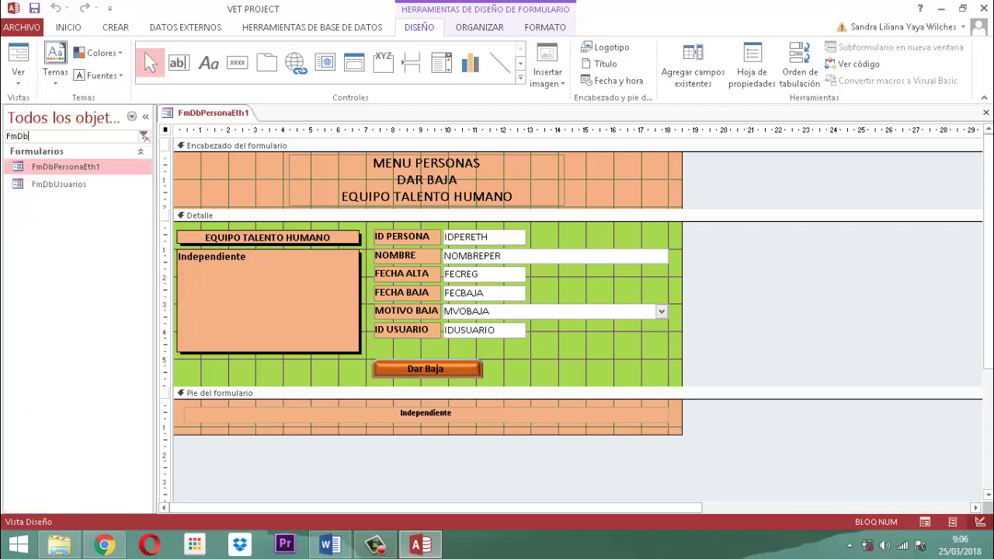
type("Person")
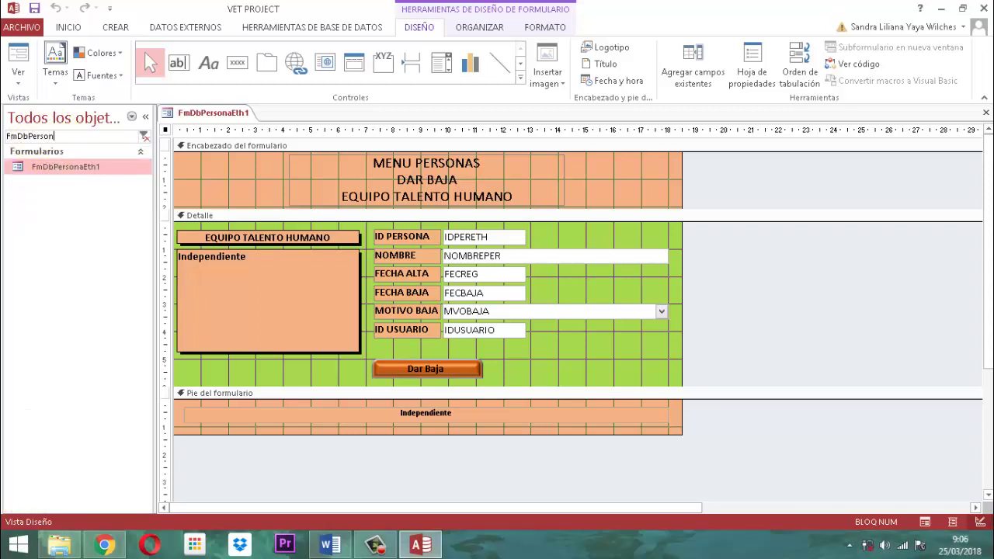
type("aEth1")
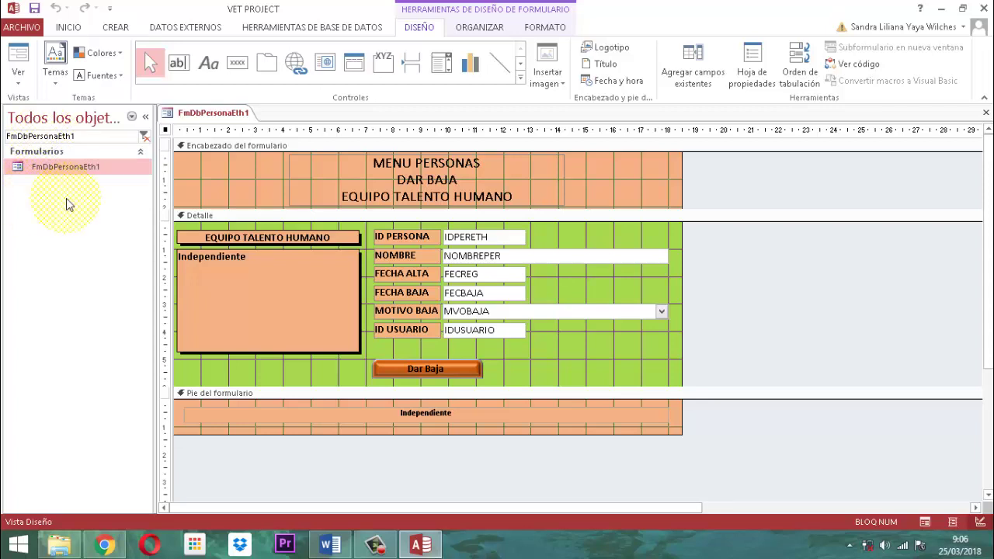
right_click(183, 113)
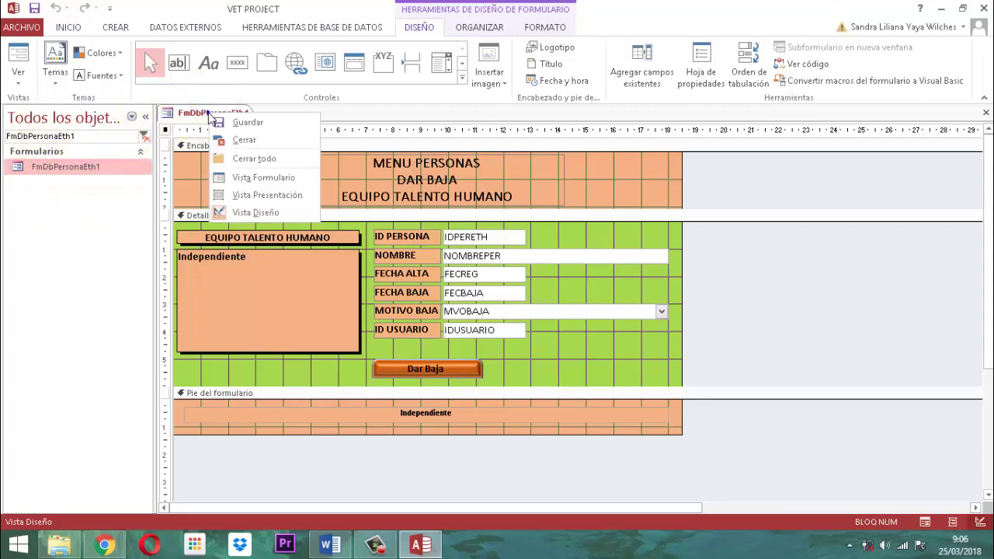
left_click(251, 142)
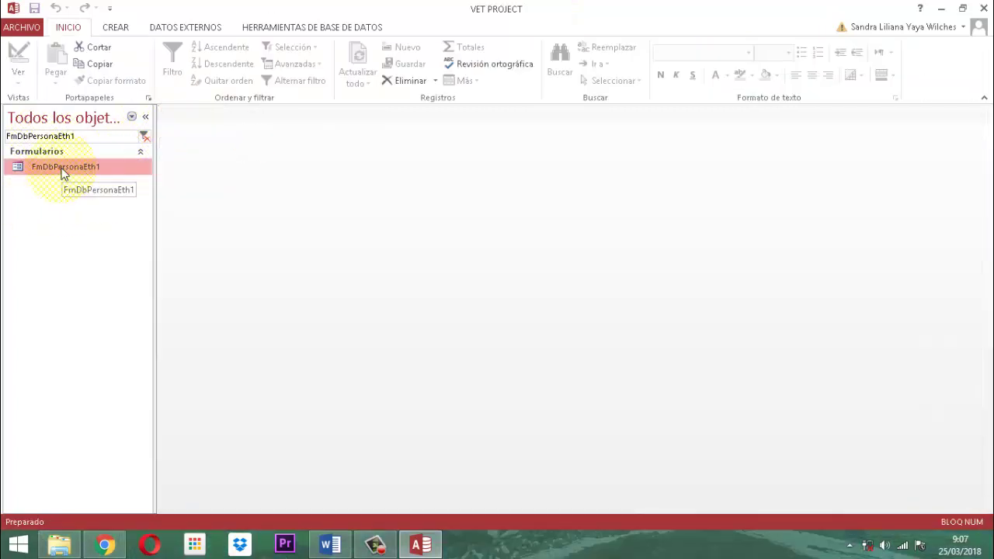
Copy the FmDbPersonaEth1 form and paste it as a new form
right_click(62, 172)
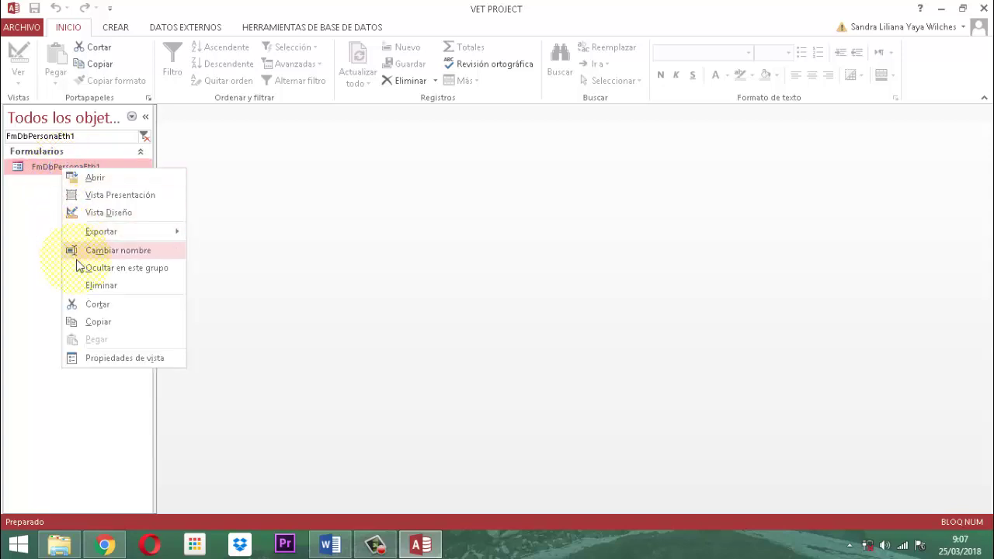
left_click(97, 323)
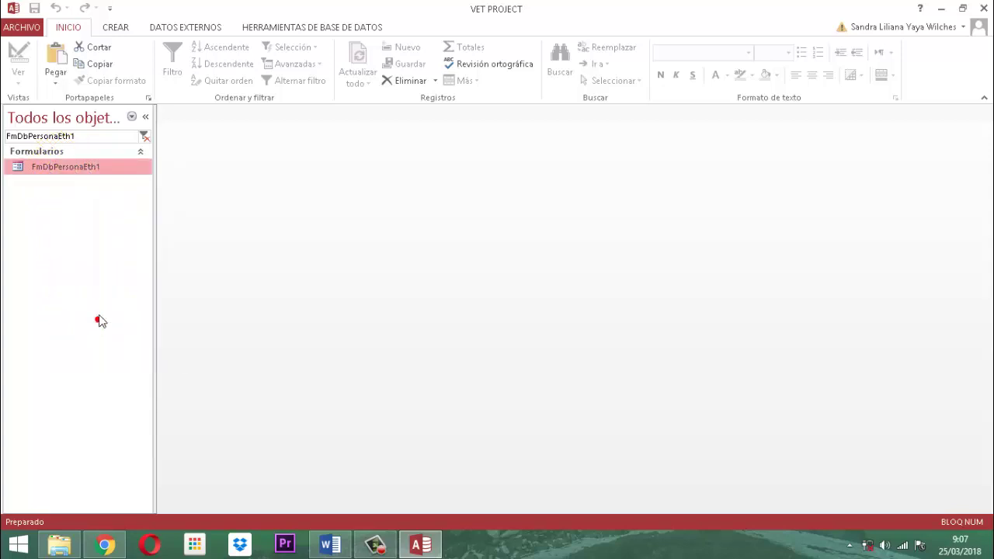
right_click(73, 167)
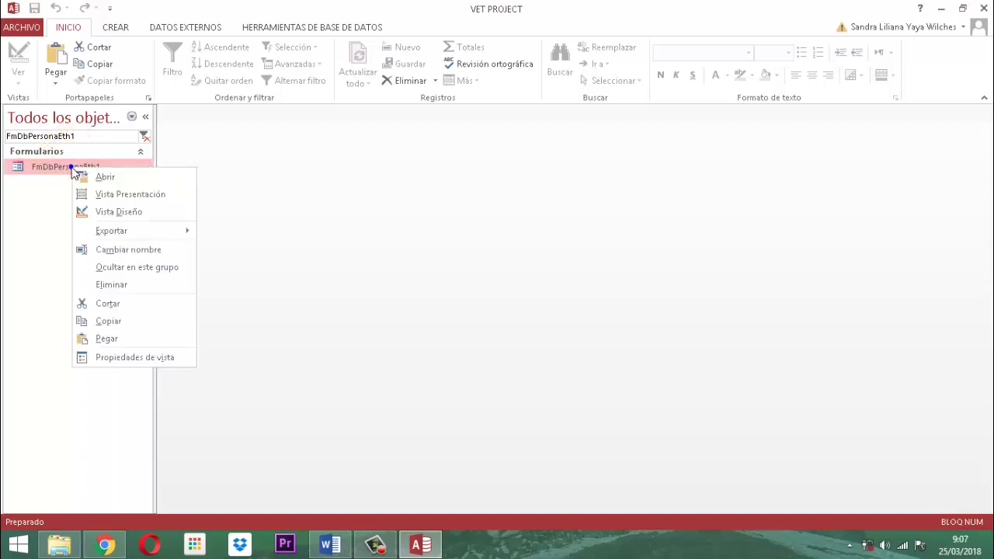
left_click(107, 339)
left_click(530, 191)
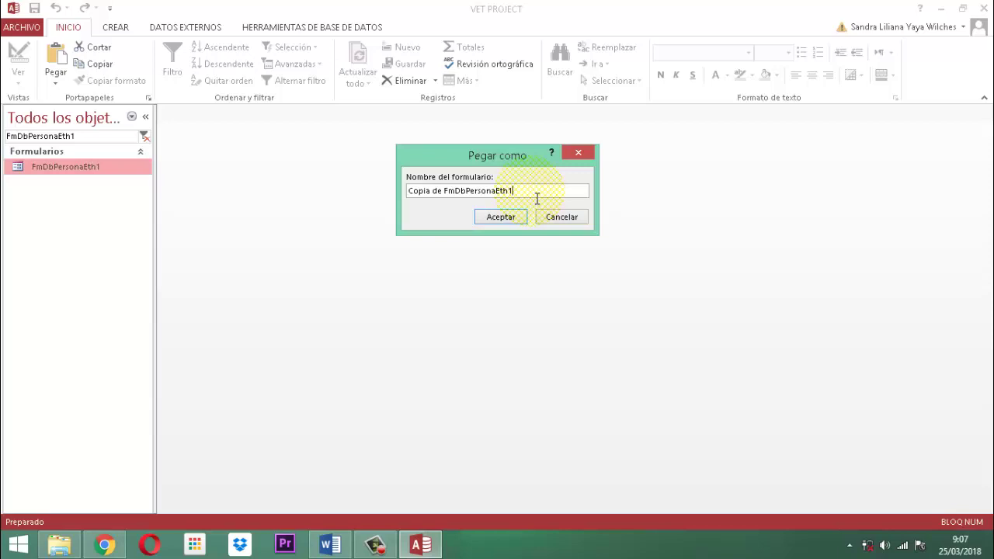
Replace the 'Copia de' name with FmDbPersonaEth1n, confirm the paste, and select the new form
type("n")
key("Left")
key("Left")
key("Left")
key("Left")
key("Left")
key("Left")
key("Left")
key("Left")
key("Left")
key("Left")
key("Left")
key("Left")
key("Left")
key("Left")
key("Left")
key("Left")
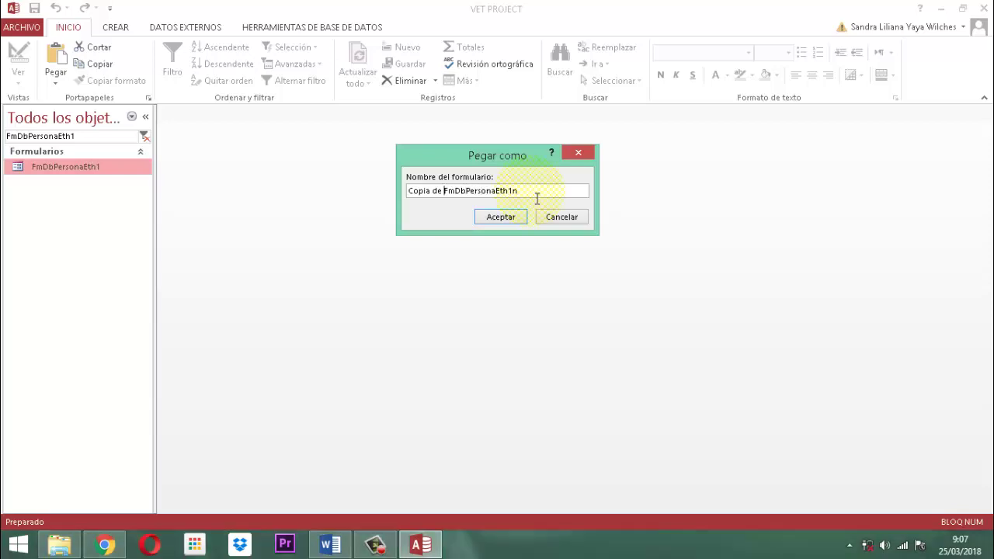
key("BackSpace")
key("BackSpace")
key("BackSpace")
key("BackSpace")
key("BackSpace")
key("BackSpace")
key("BackSpace")
key("BackSpace")
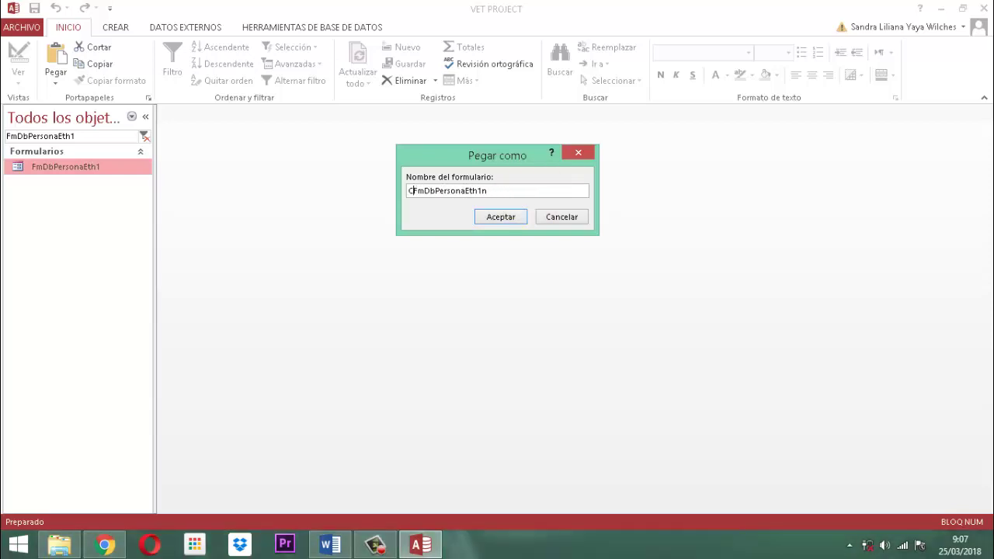
key("BackSpace")
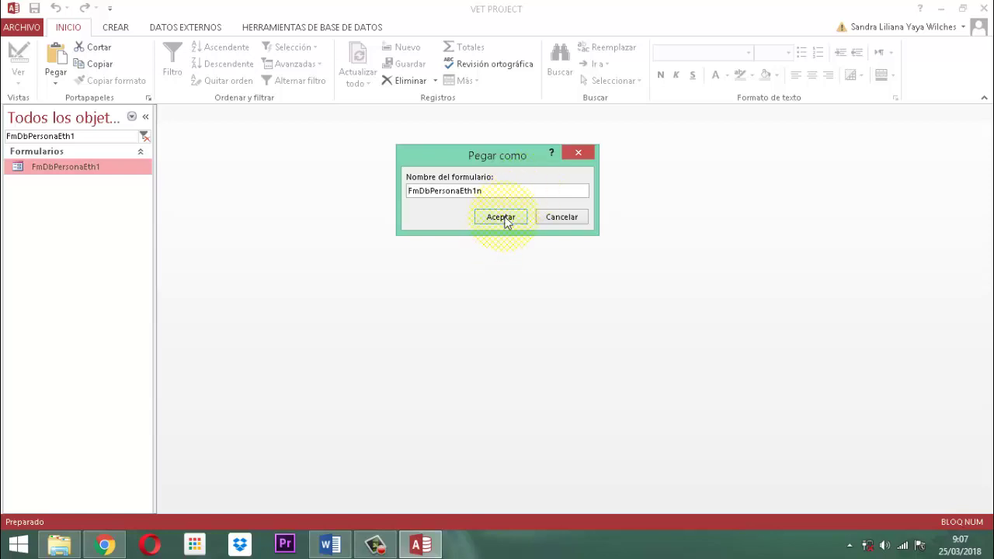
left_click(503, 217)
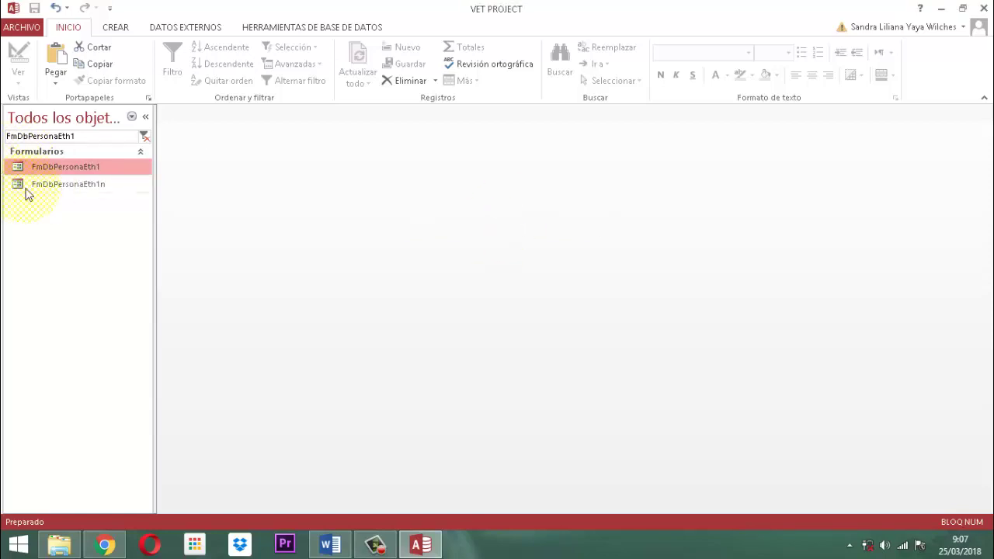
left_click(49, 193)
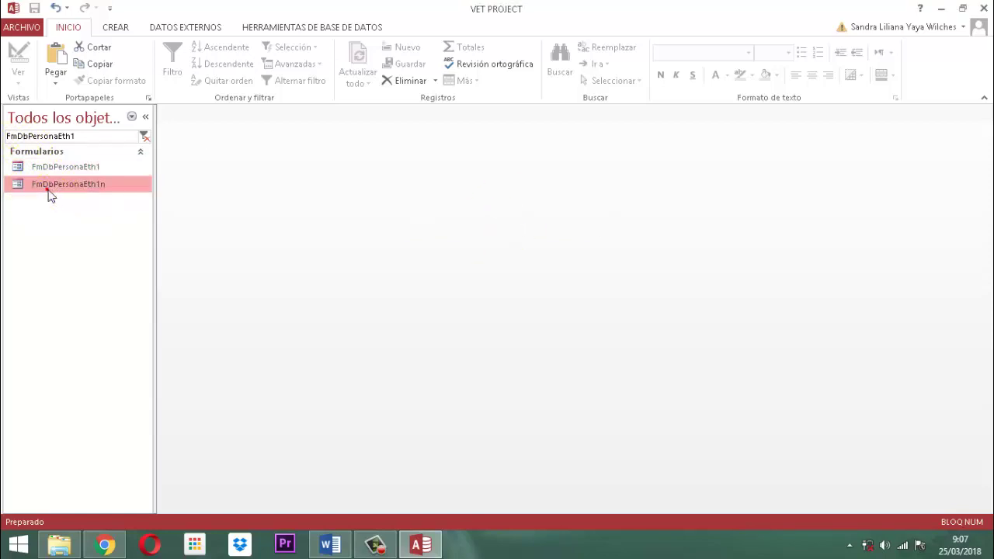
left_click(48, 190)
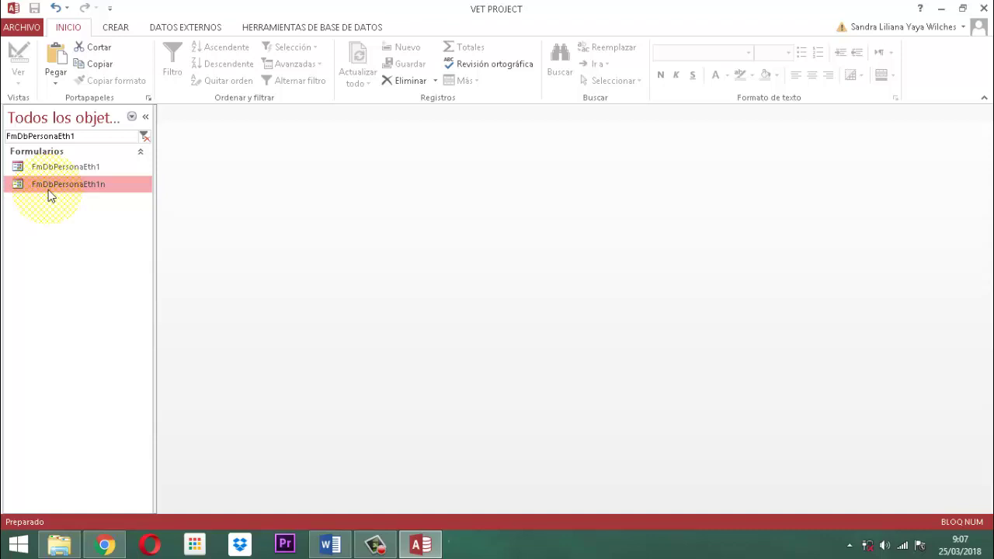
right_click(48, 192)
Open FmDbPersonaEth1n in Design View and delete the EQUIPO TALENTO HUMANO label and Independiente list
left_click(105, 233)
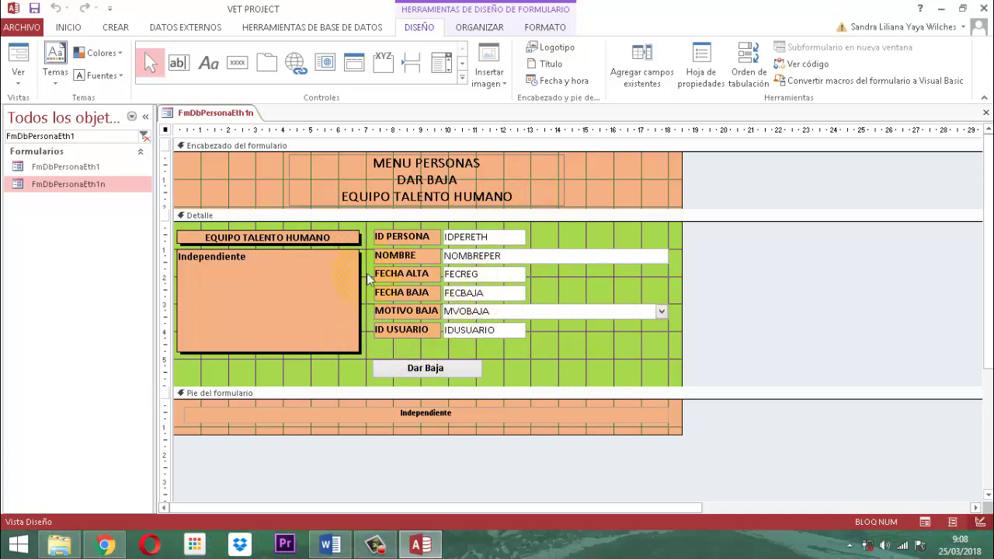
left_click(314, 270)
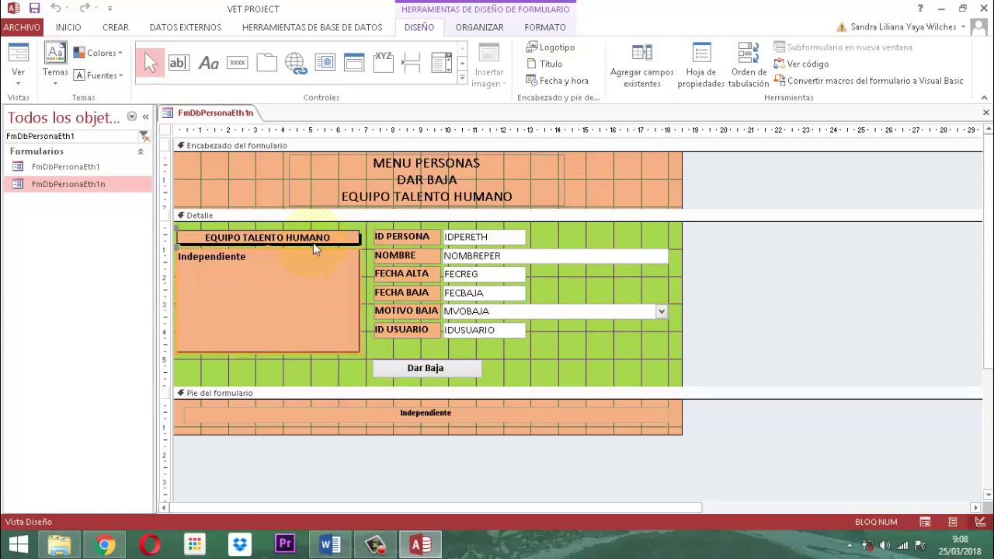
left_click(314, 239)
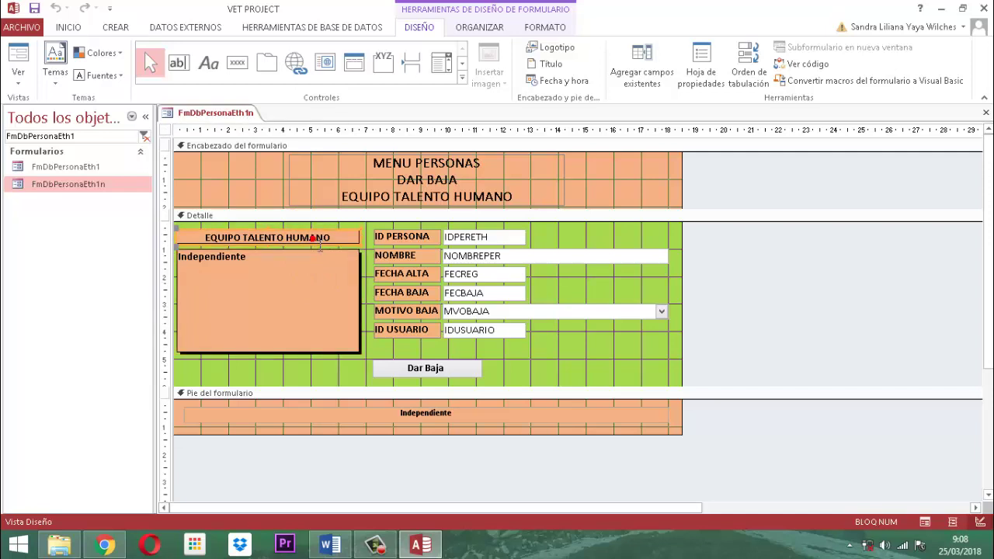
left_click(313, 294)
key("Delete")
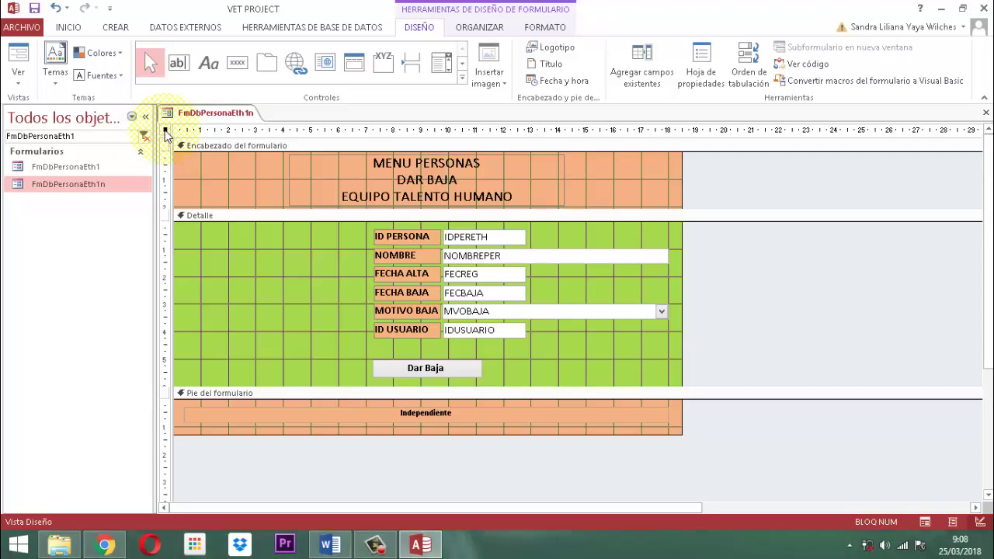
Choose MUsuariosAcceso as Origen del registro in the form's Datos properties, then close the sheet
left_click(710, 68)
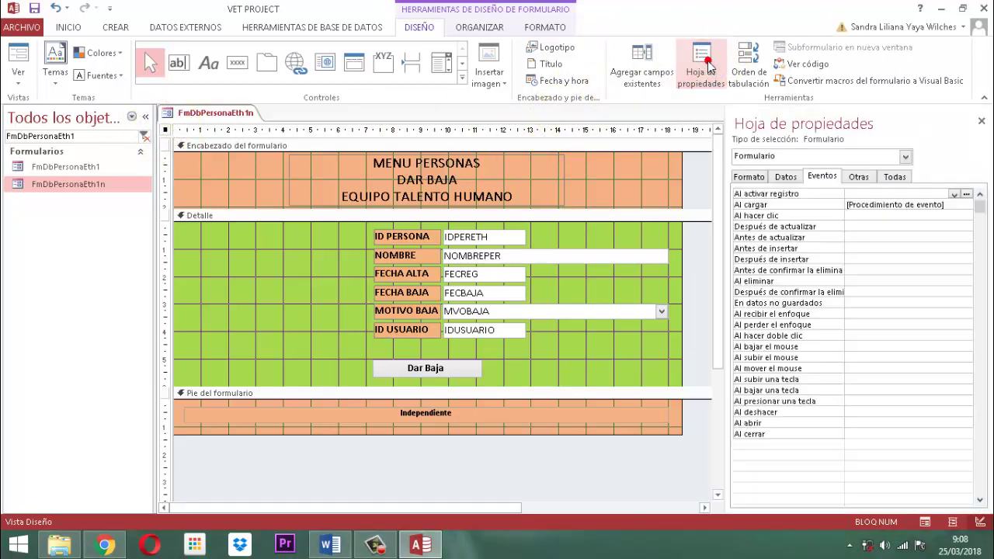
left_click(785, 177)
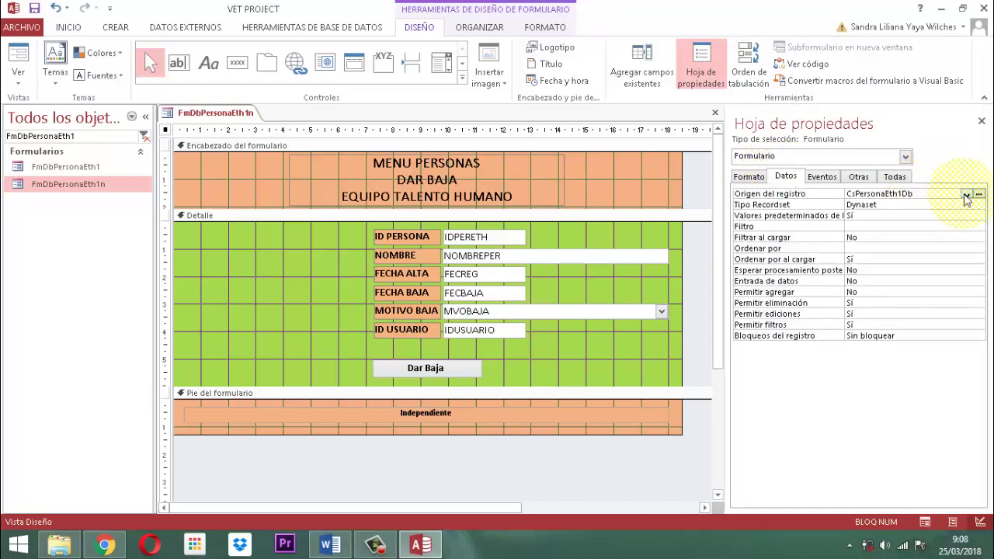
left_click(967, 195)
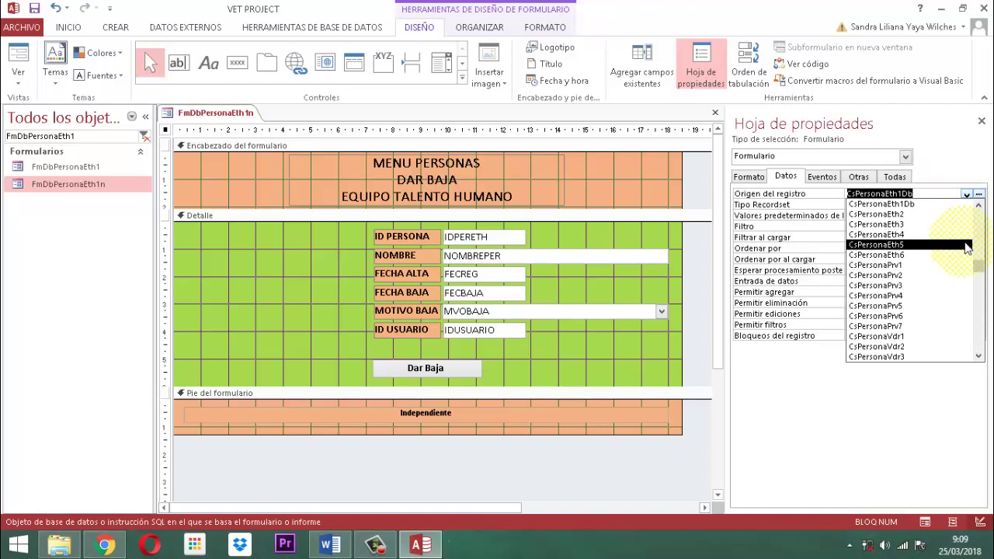
scroll(970, 249, "up", 4)
scroll(968, 248, "down", 5)
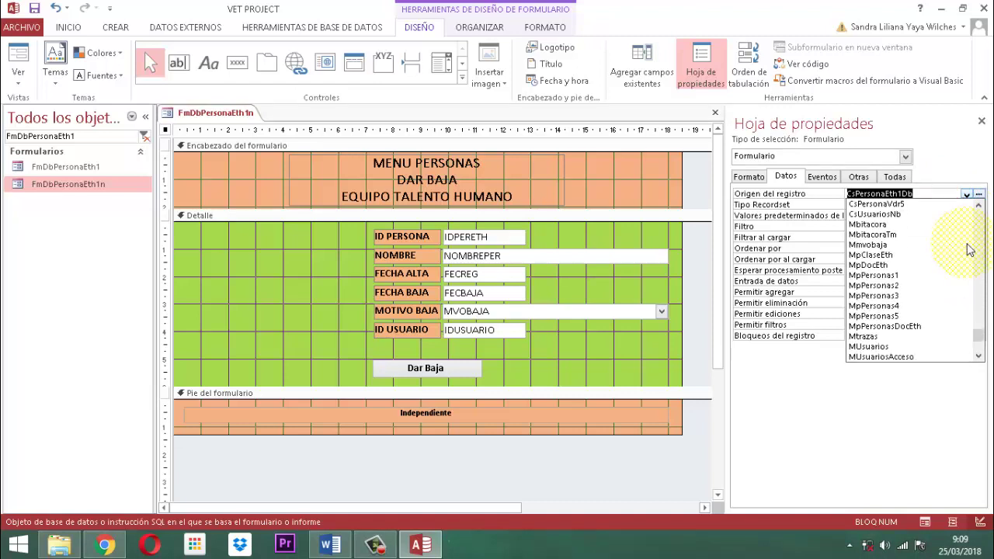
scroll(944, 253, "down", 1)
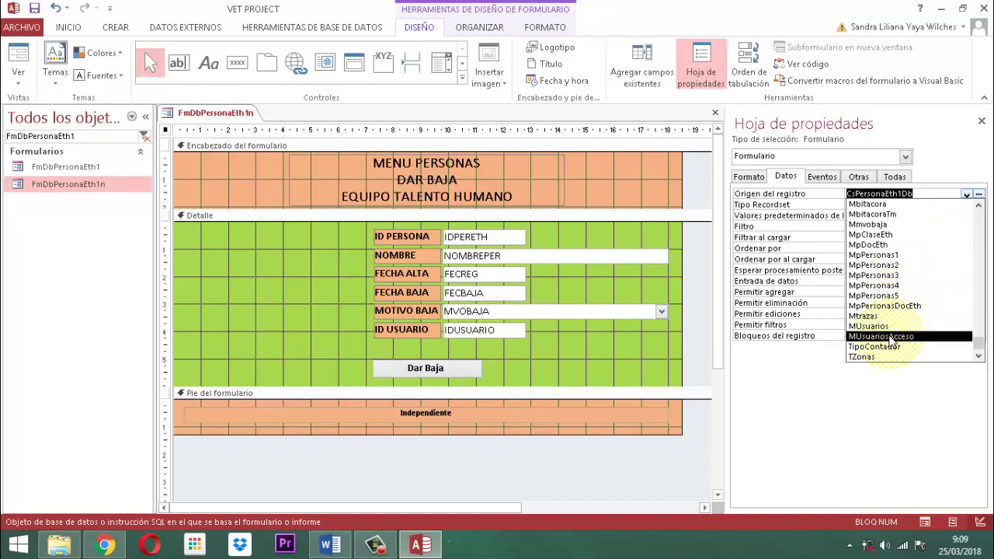
left_click(888, 337)
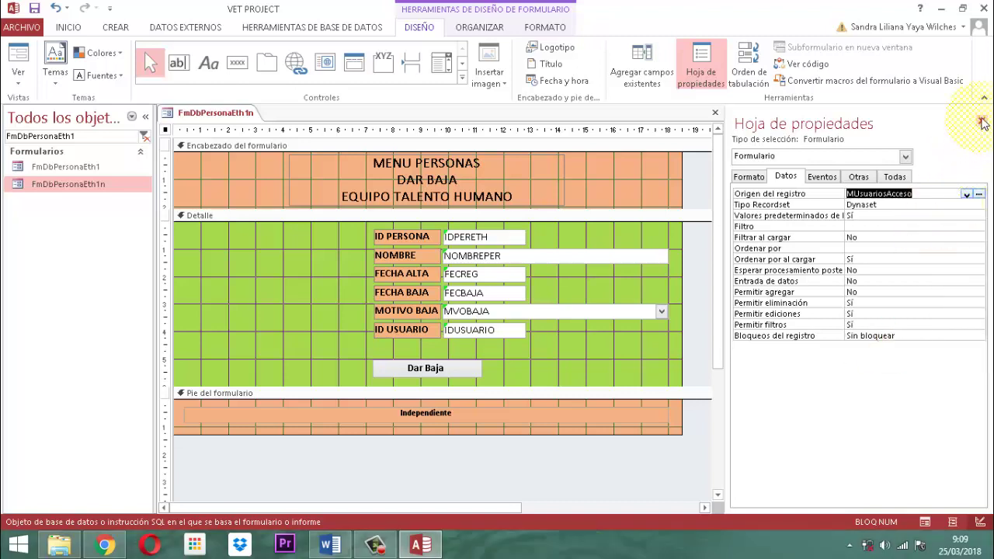
left_click(982, 121)
left_click(111, 247)
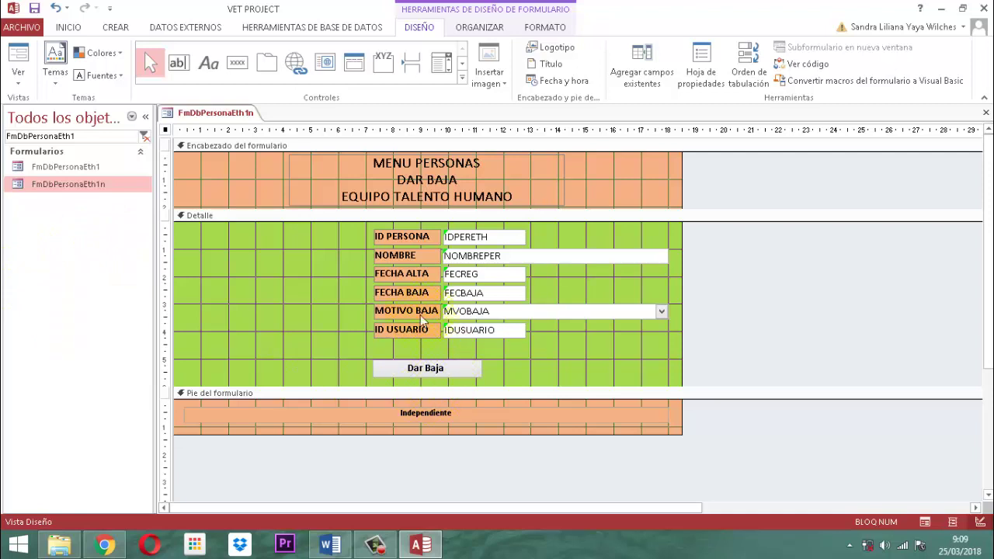
Delete the ID PERSONA, NOMBRE and FECHA ALTA fields from the form
left_click(569, 297)
left_click(392, 236)
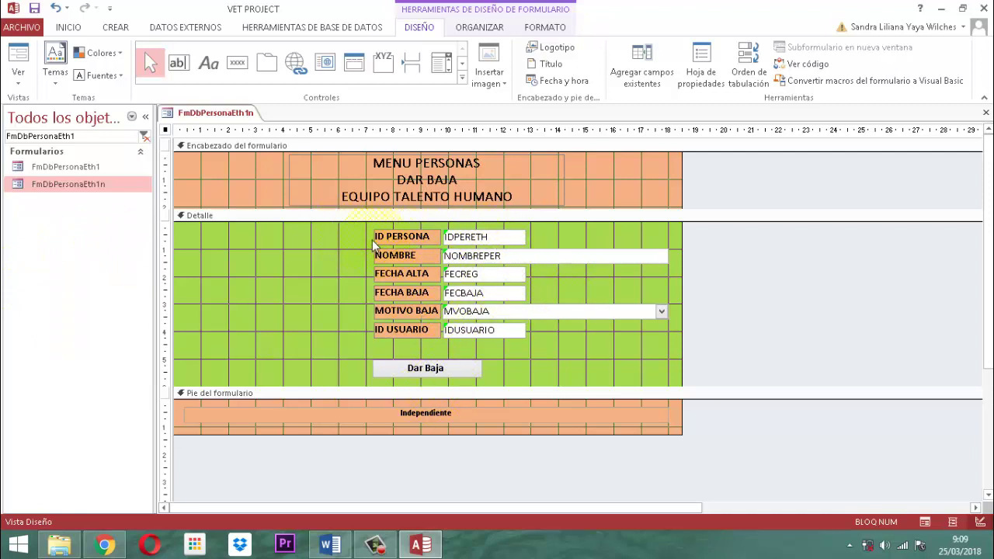
left_click(484, 239)
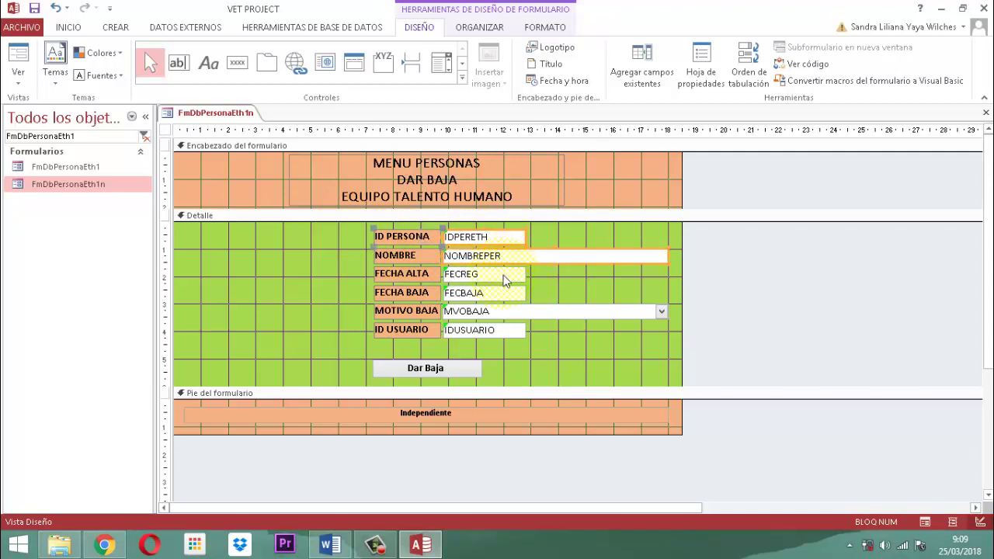
left_click(503, 276, "shift")
key("Delete")
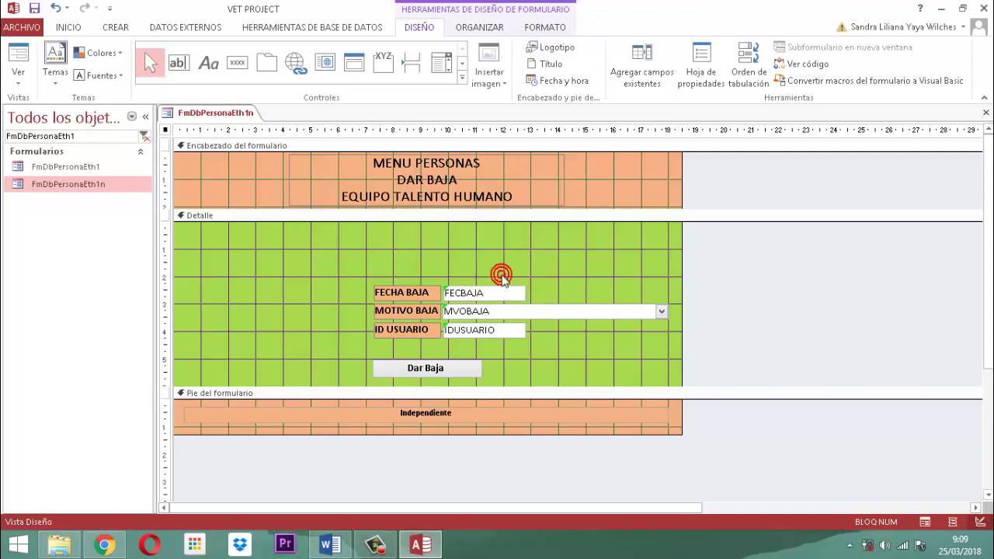
Move the IDUSUARIO field up above FECHA BAJA and show its properties
left_click(472, 334)
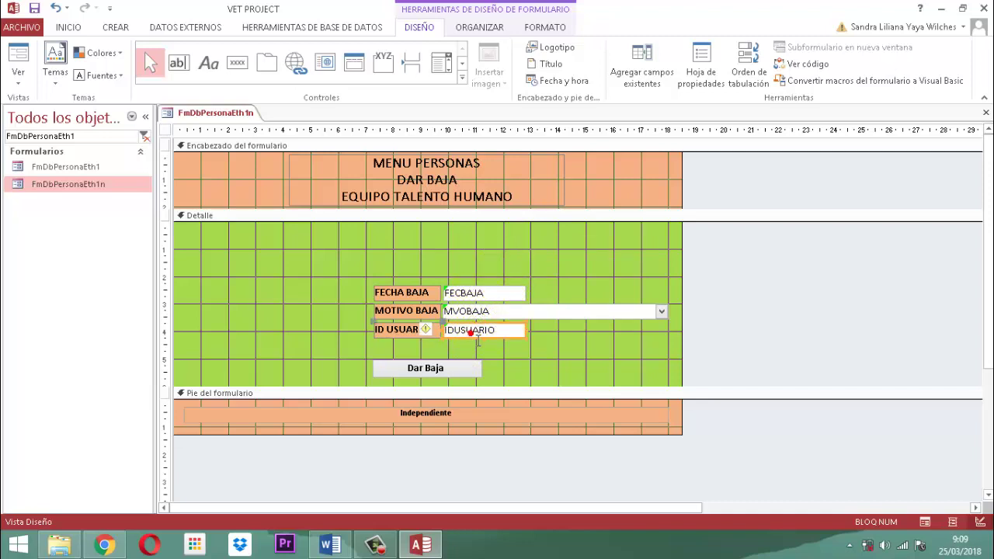
key("Up")
key("Up")
key("Up")
key("Up")
key("Up")
key("Up")
key("Up")
key("Up")
key("Up")
key("Up")
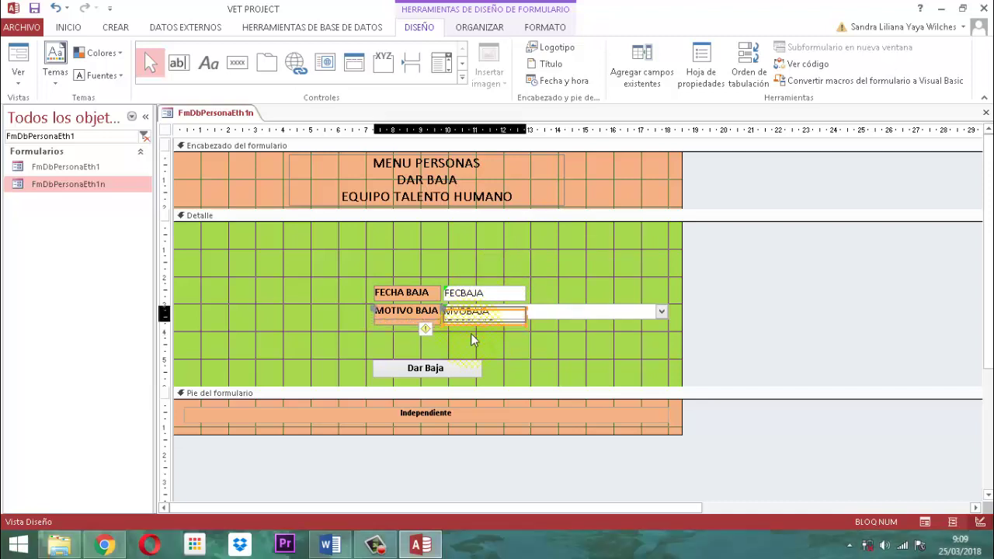
key("Up")
key("Up")
key("Up")
key("Up")
key("Up")
key("Up")
key("Up")
key("Up")
key("Up")
key("Up")
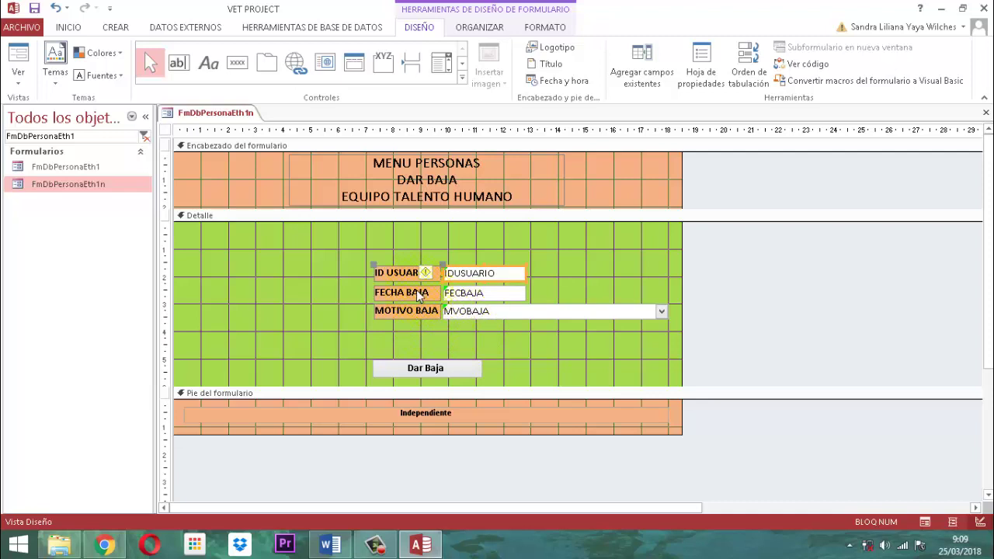
left_click(575, 264)
left_click(494, 274)
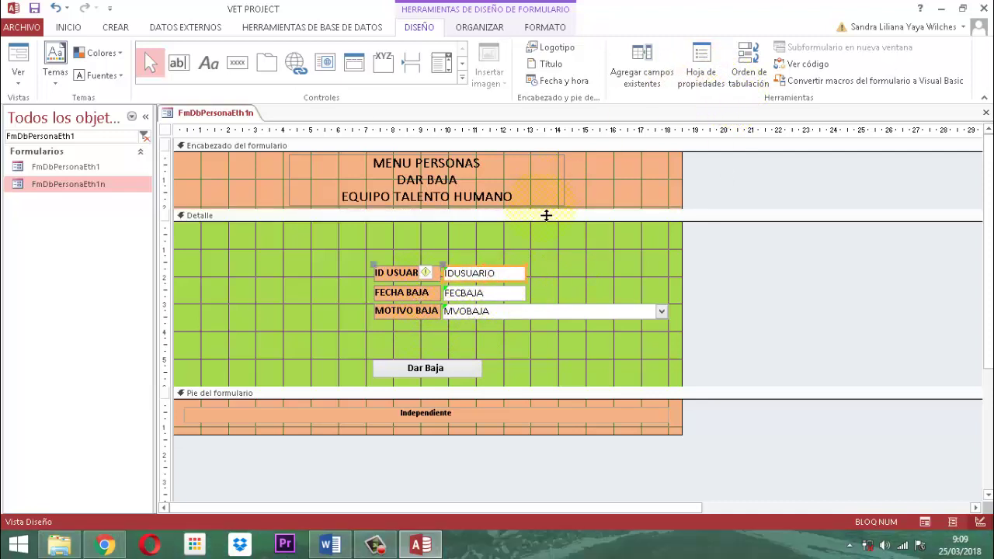
left_click(702, 71)
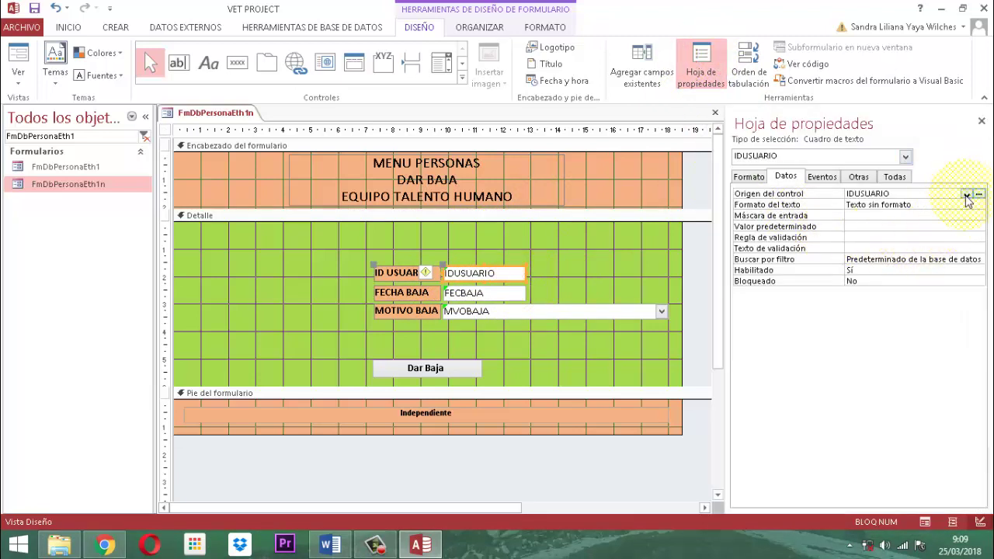
Set Origen del control to CodeUsuario, FechaAcceso and Novedad for ID USUARIO, FECHA BAJA, MOTIVO BAJA
left_click(967, 195)
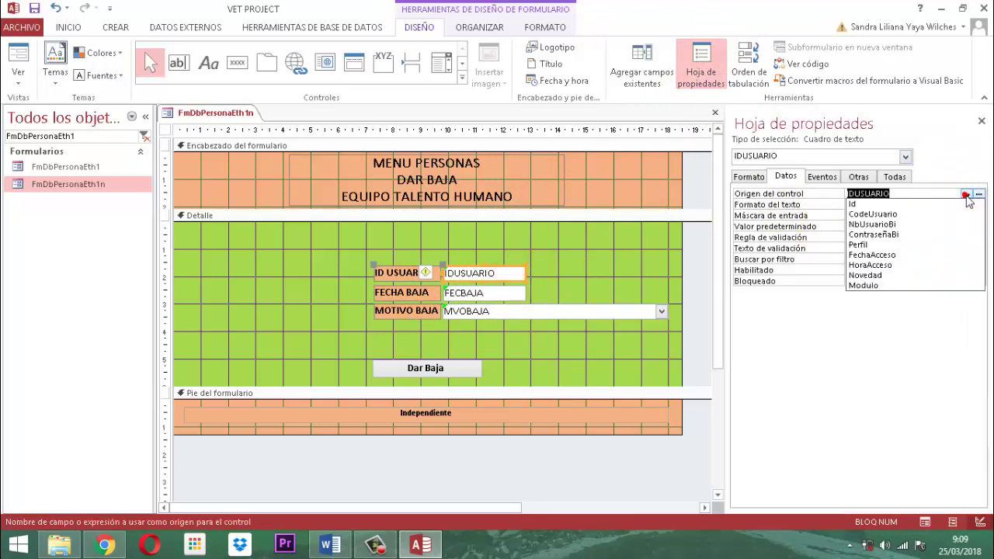
left_click(873, 214)
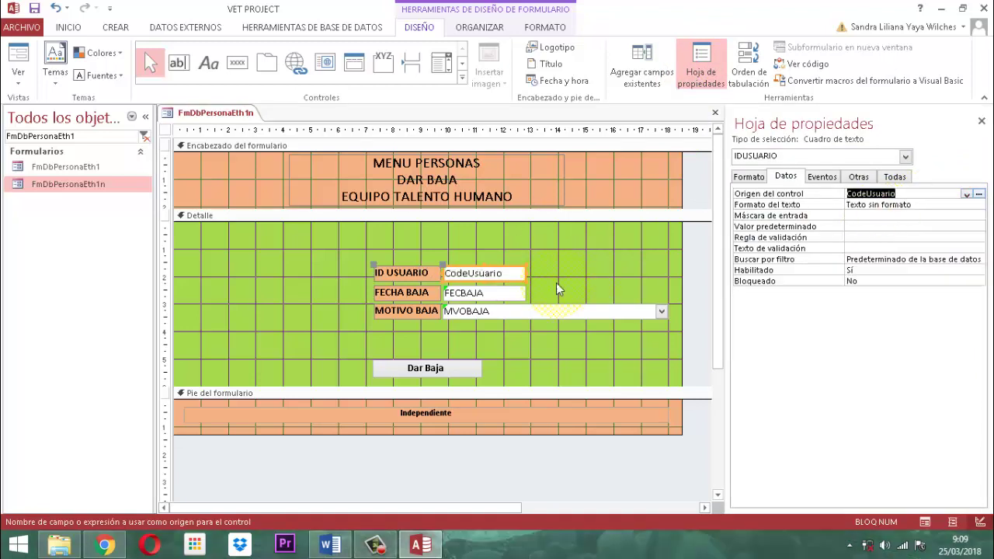
left_click(509, 293)
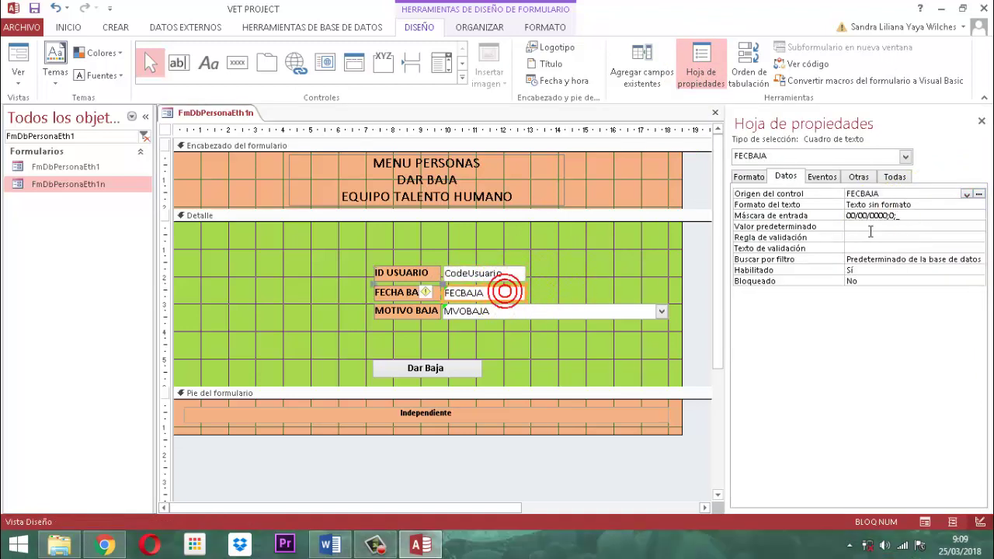
left_click(967, 194)
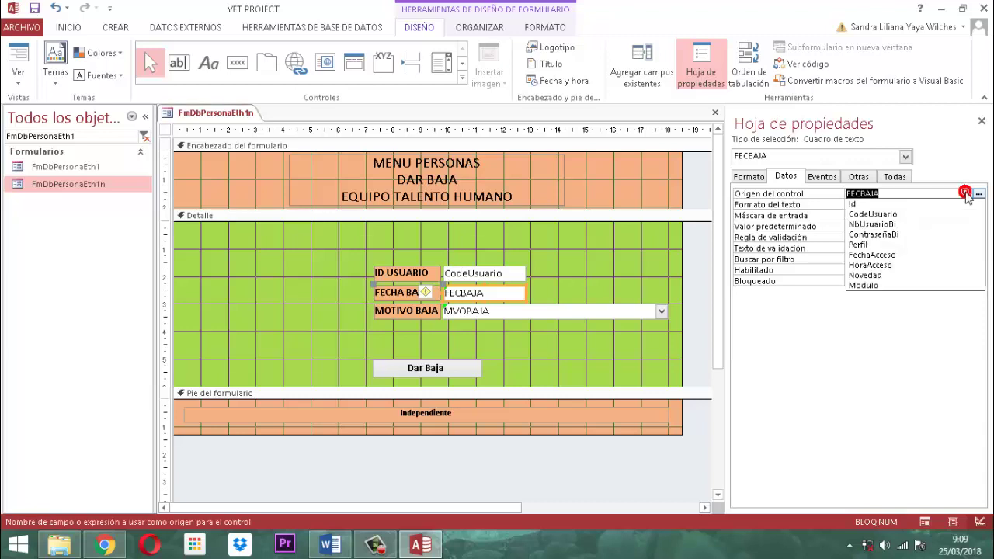
left_click(893, 258)
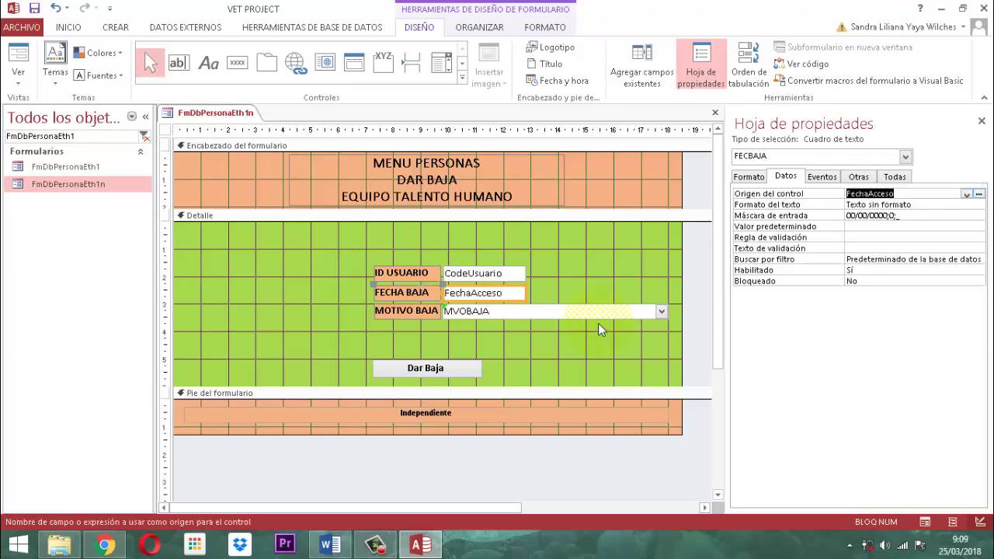
left_click(519, 313)
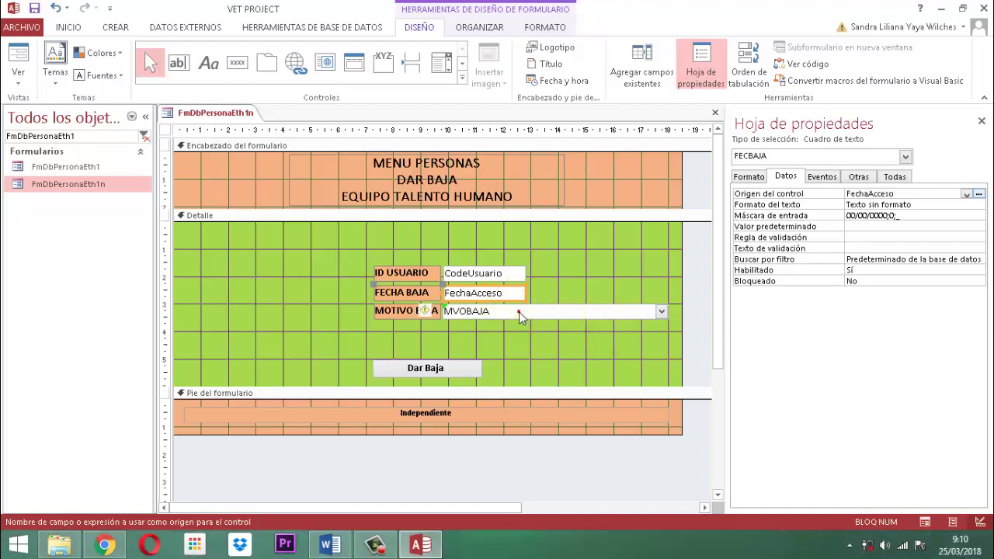
left_click(967, 194)
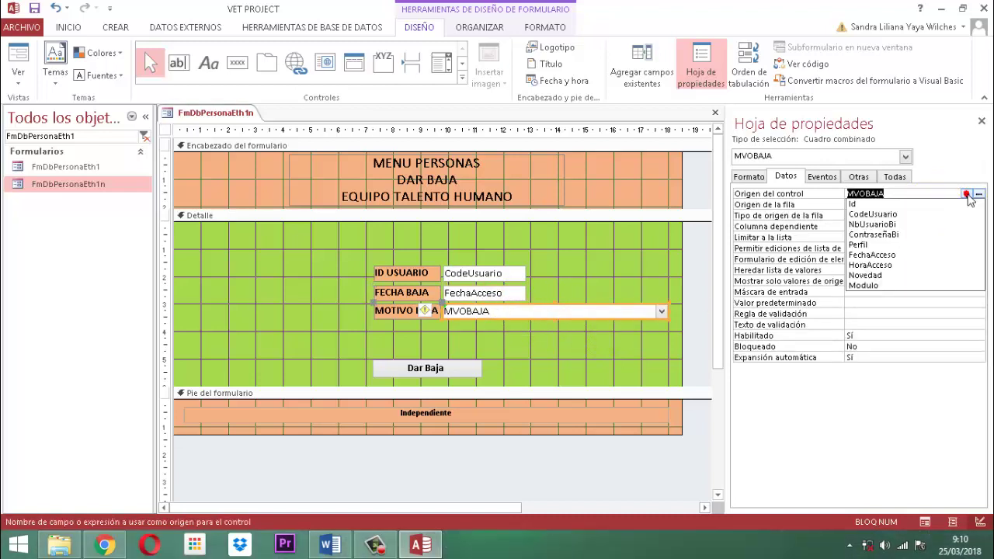
left_click(878, 275)
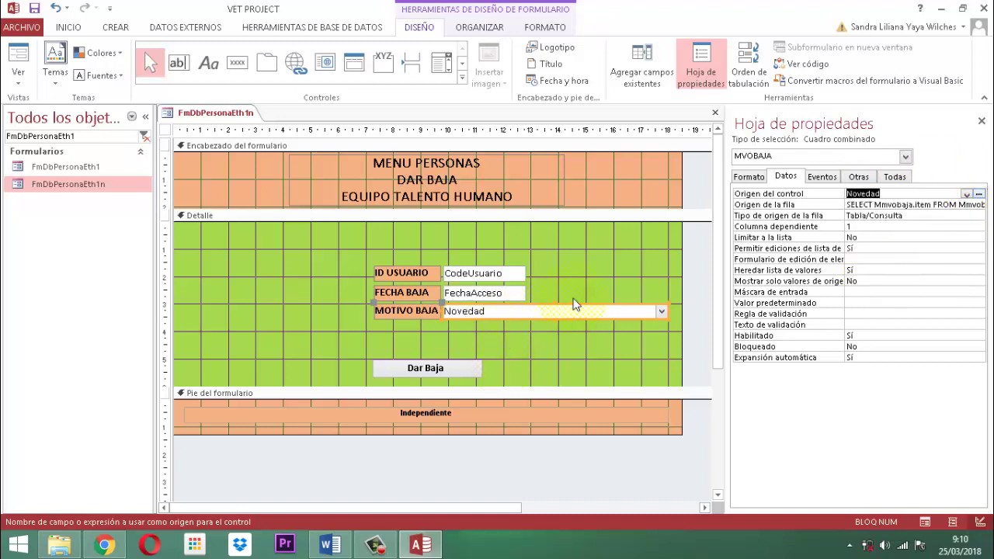
left_click(982, 121)
Box-select the three field rows and nudge them two steps up and two steps left
left_click(767, 266)
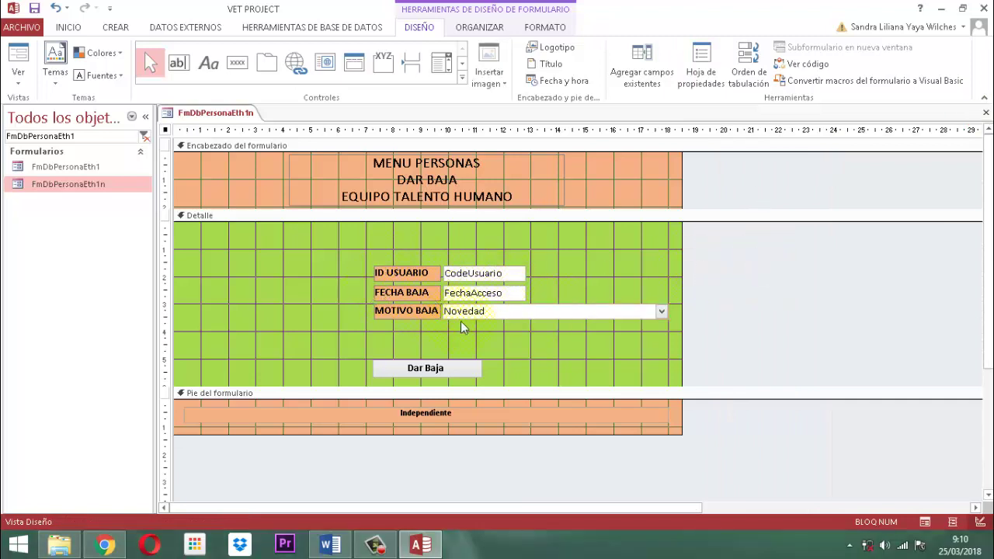
left_click_drag(359, 262, 523, 331)
key("Up")
key("Up")
key("Up")
key("Up")
key("Up")
key("Up")
key("Up")
key("Up")
key("Up")
key("Up")
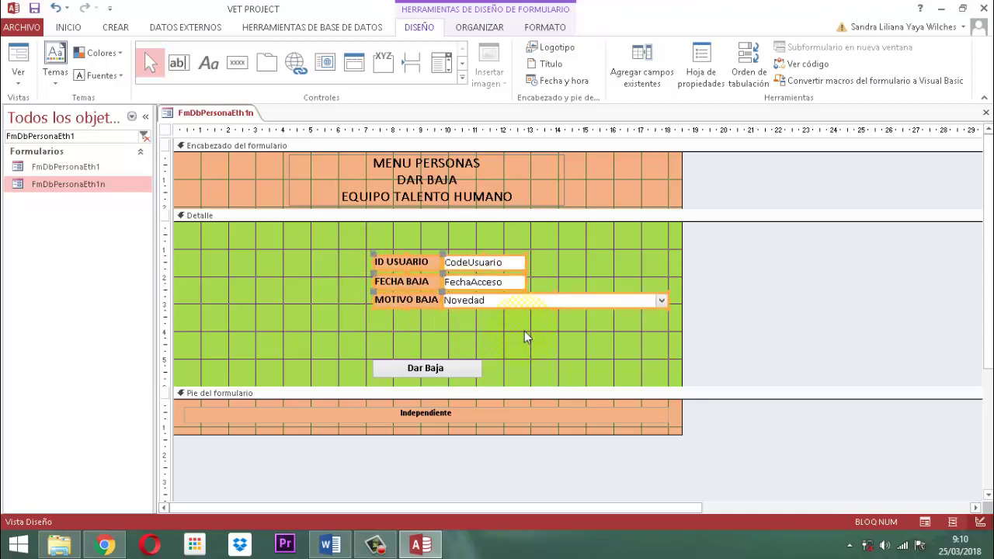
key("Up")
key("Up")
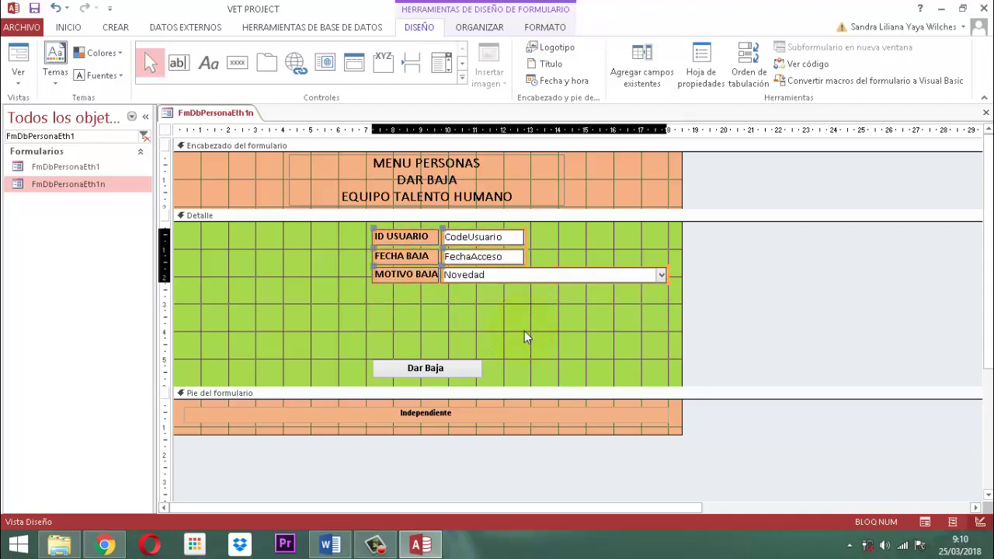
key("Left")
key("Left")
key("Left")
key("Left")
key("Left")
key("Left")
key("Left")
key("Left")
key("Left")
key("Left")
key("Left")
key("Left")
key("Left")
key("Left")
key("Left")
key("Left")
key("Left")
key("Left")
key("Left")
key("Left")
key("Left")
key("Left")
key("Left")
key("Left")
key("Left")
key("Left")
key("Left")
key("Left")
key("Left")
key("Left")
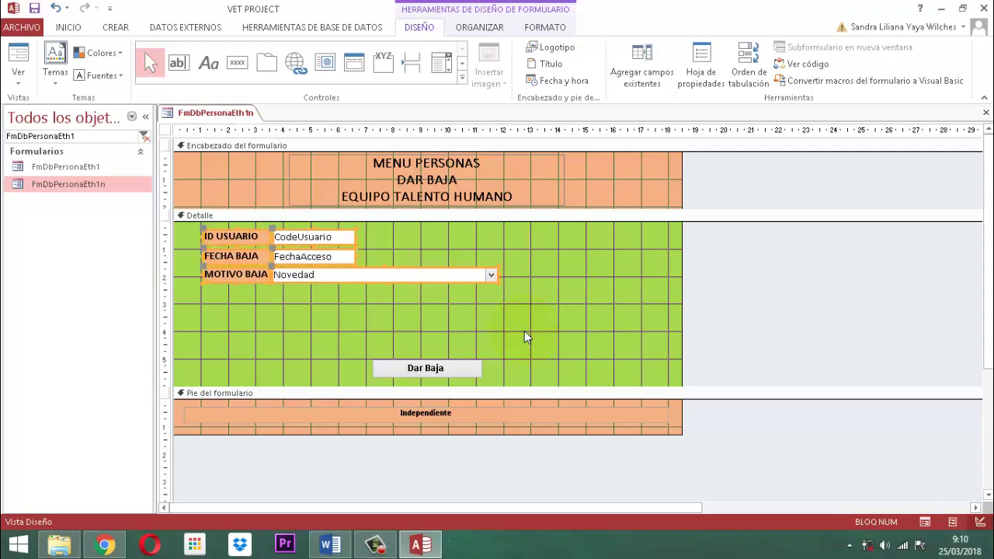
key("Left")
left_click(773, 264)
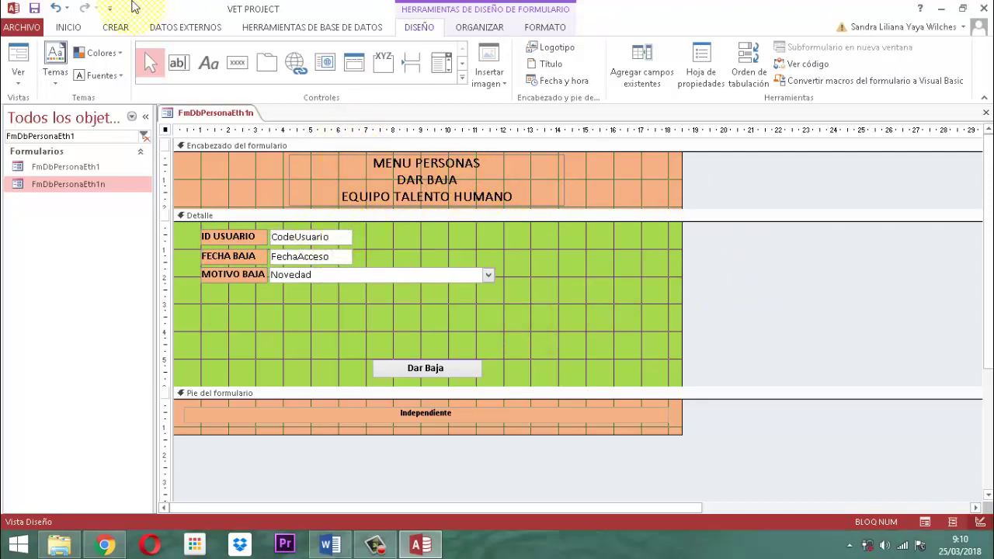
Add a new label reading NOMBRE USUARIO EJECUTANTE below MOTIVO BAJA
left_click(209, 69)
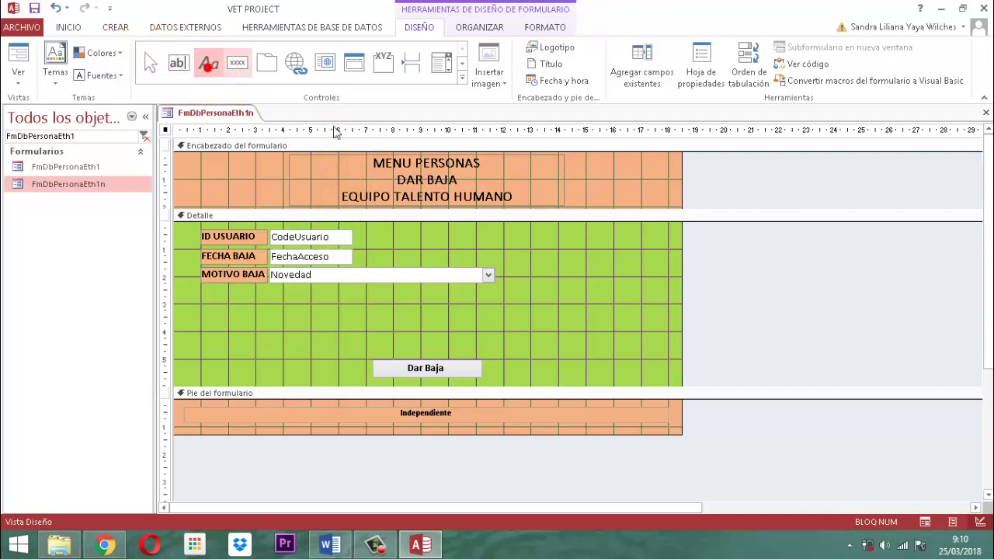
left_click(299, 305)
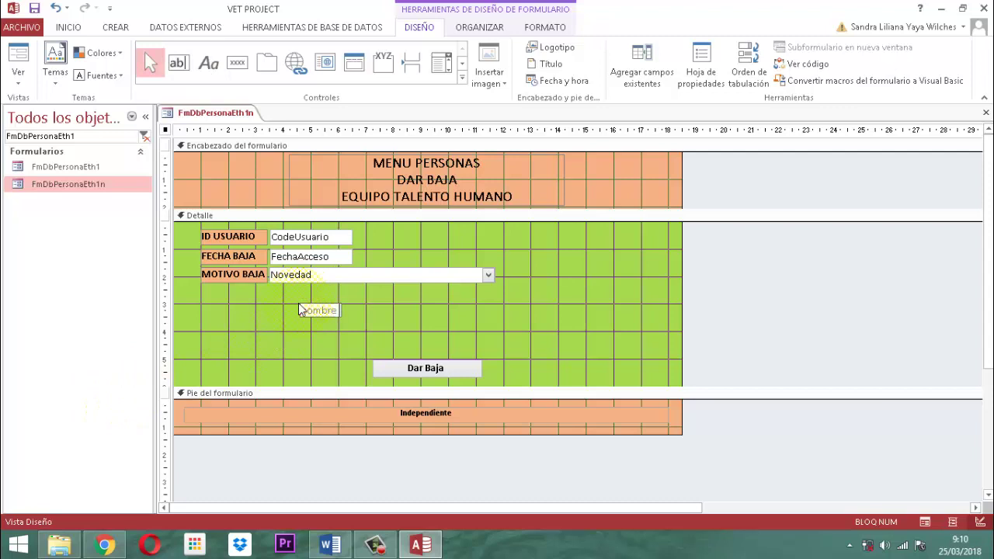
key("Caps_Lock")
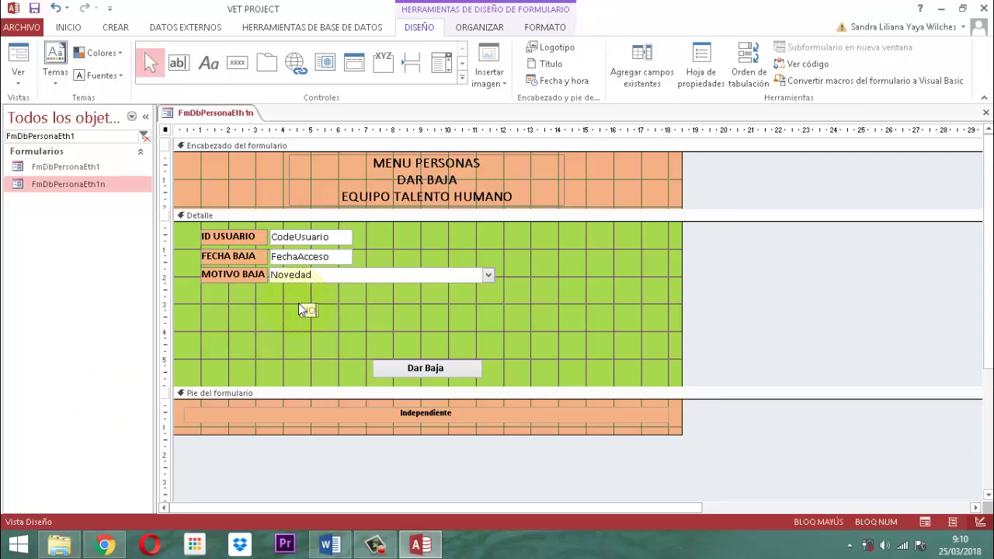
type("NOMBRE U")
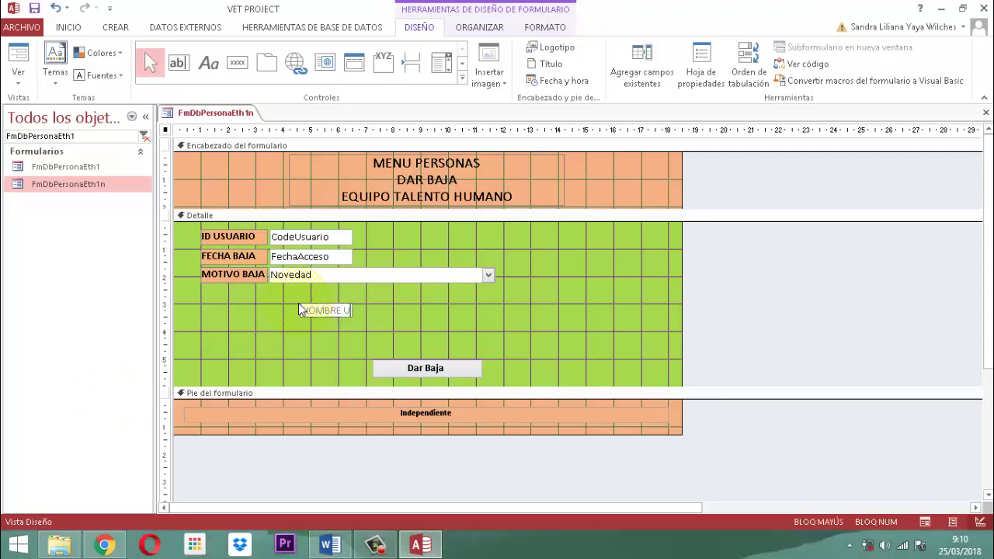
type("SUARIO EJECUTANTE")
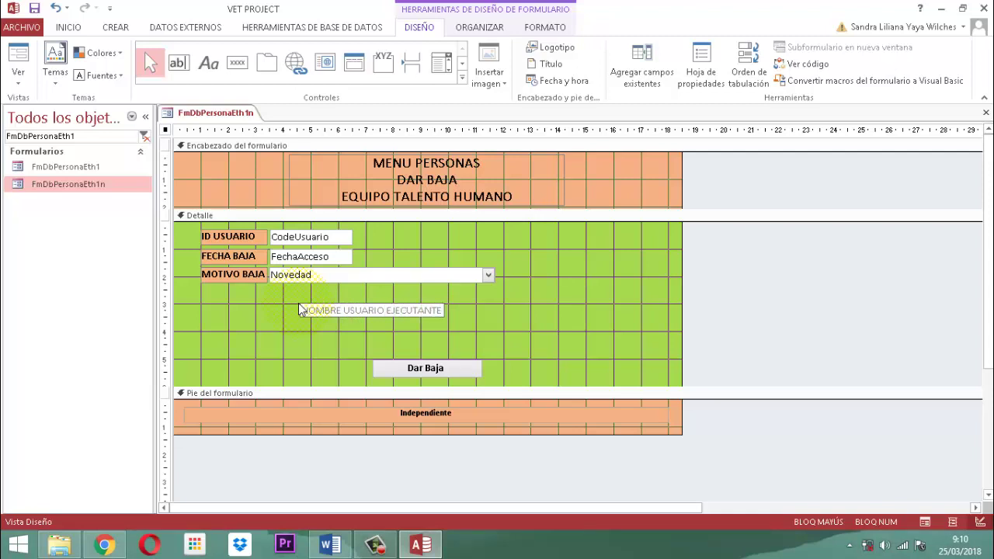
left_click(331, 325)
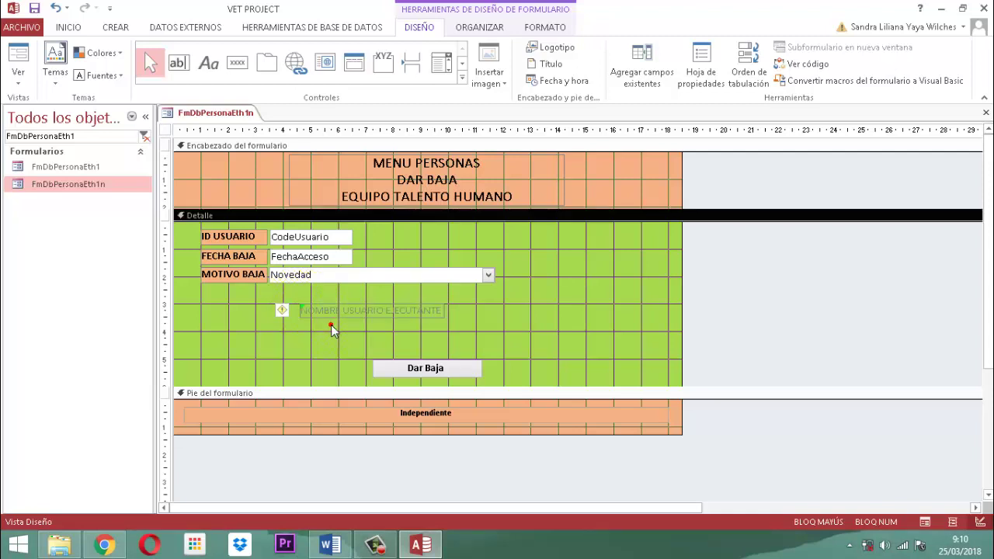
Move the NOMBRE USUARIO EJECUTANTE label right and up to sit beside CodeUsuario
left_click(345, 315)
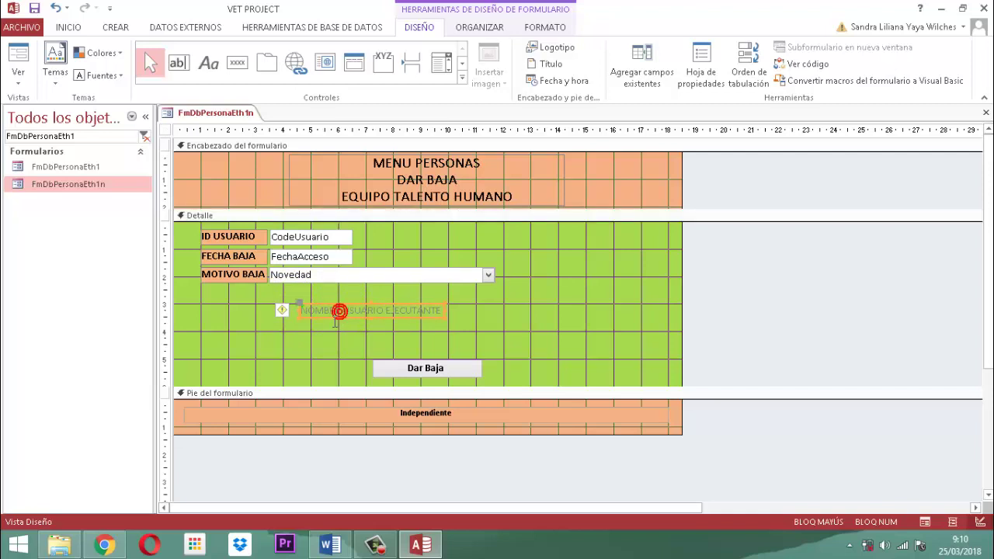
key("Right")
key("Right")
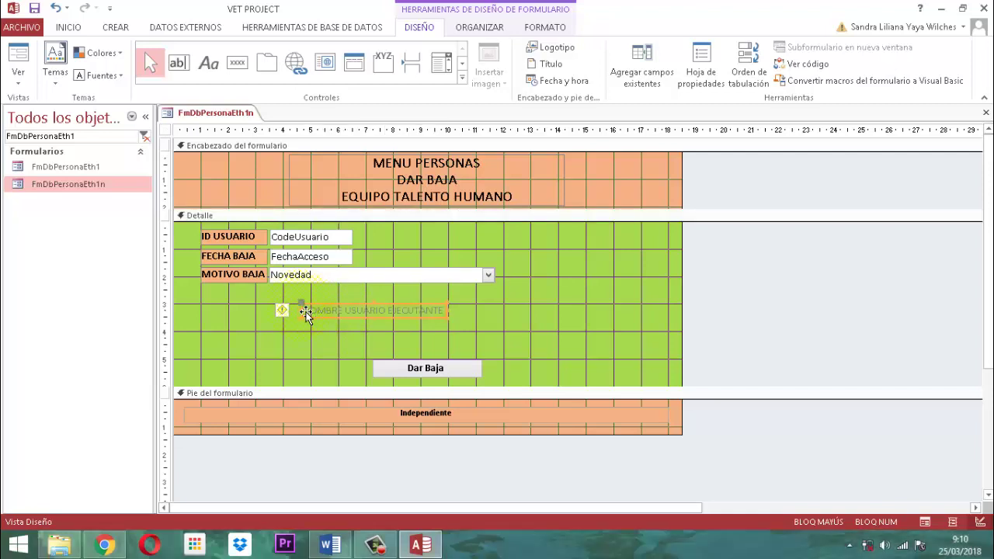
key("Right")
key("Right")
key("Right")
key("Right")
key("Right")
key("Right")
key("Right")
key("Right")
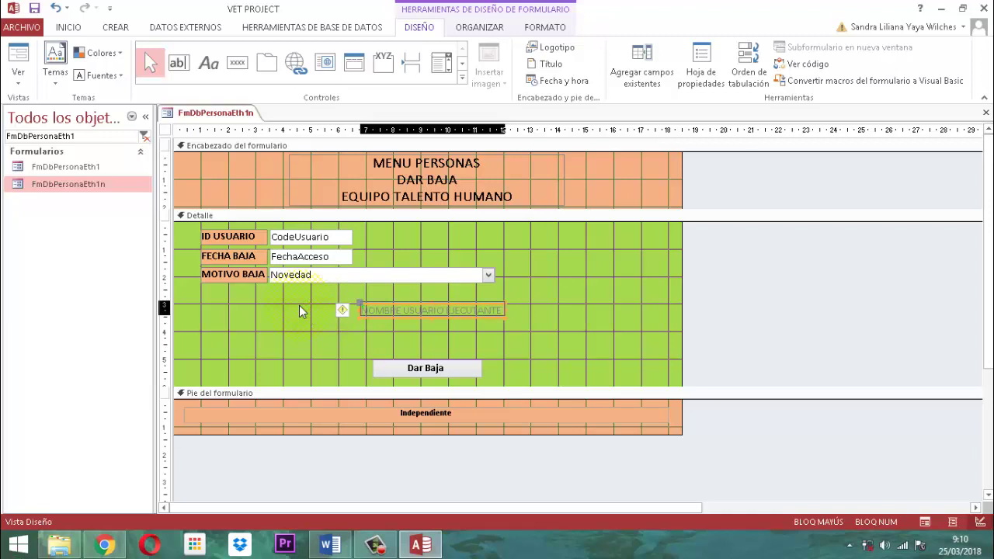
key("Up")
key("Up")
key("Up")
key("Up")
key("Up")
key("Up")
key("Up")
key("Up")
key("Up")
key("Up")
key("Up")
key("Up")
key("Up")
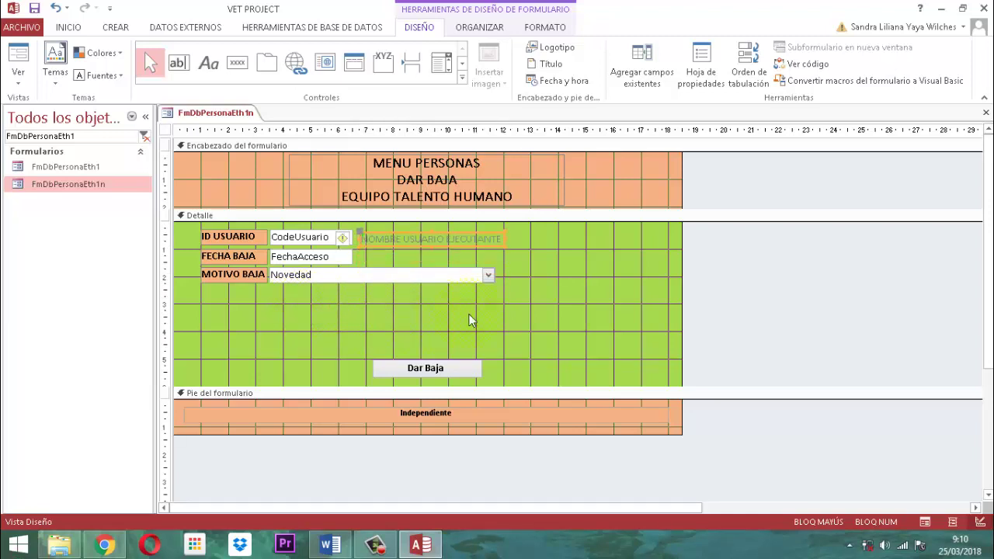
left_click(528, 245)
left_click(459, 238)
left_click_drag(459, 238, 459, 235)
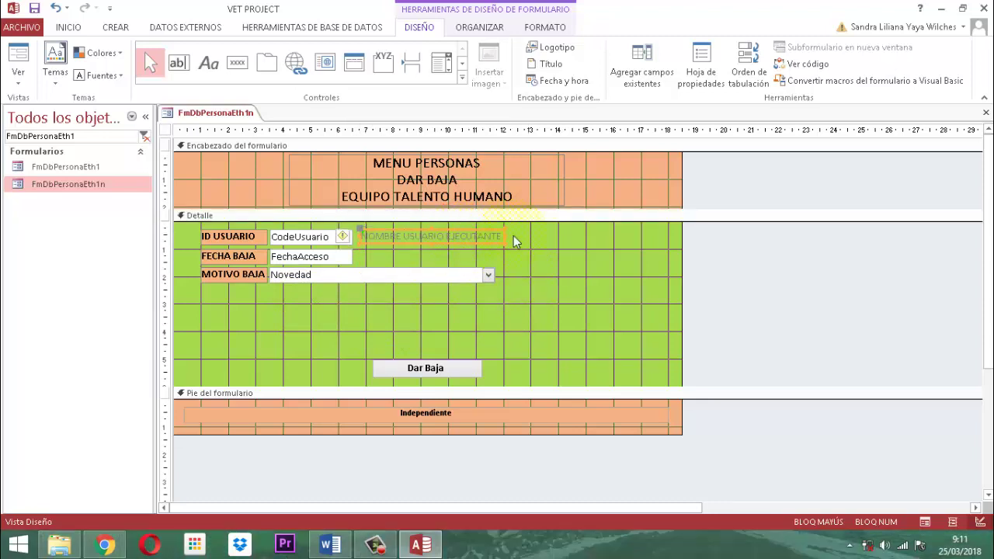
Select all the labels in the ID USUARIO row together
left_click(559, 250)
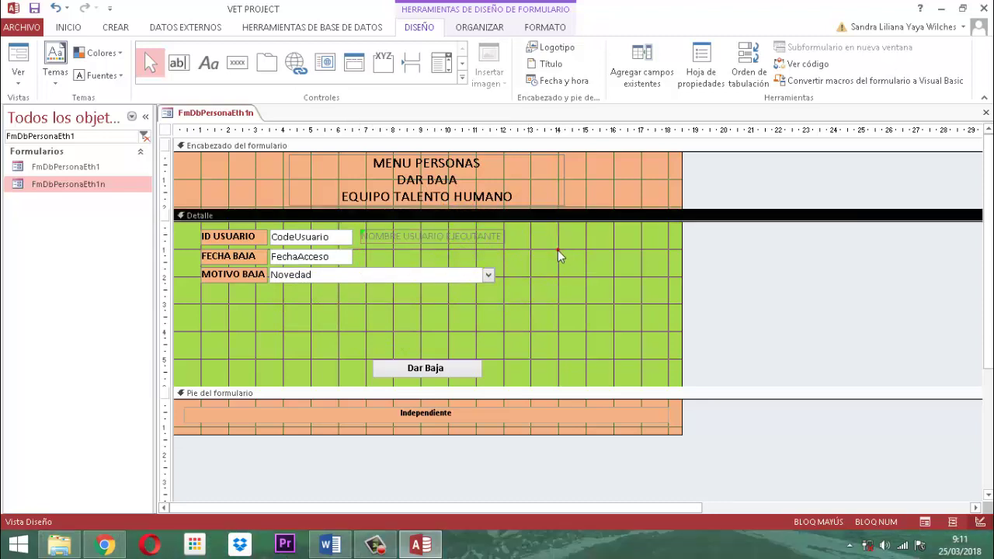
left_click(482, 239)
left_click(482, 239)
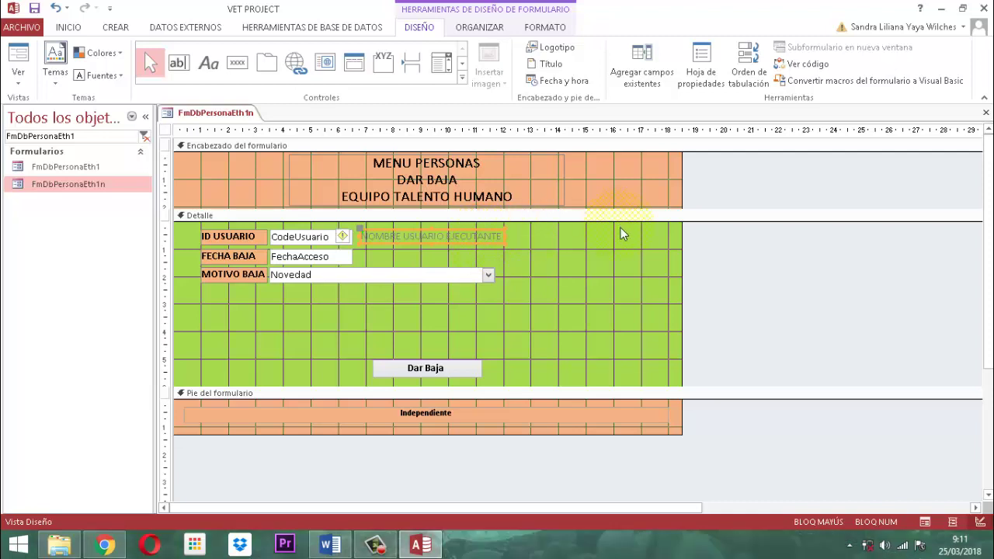
left_click(579, 247)
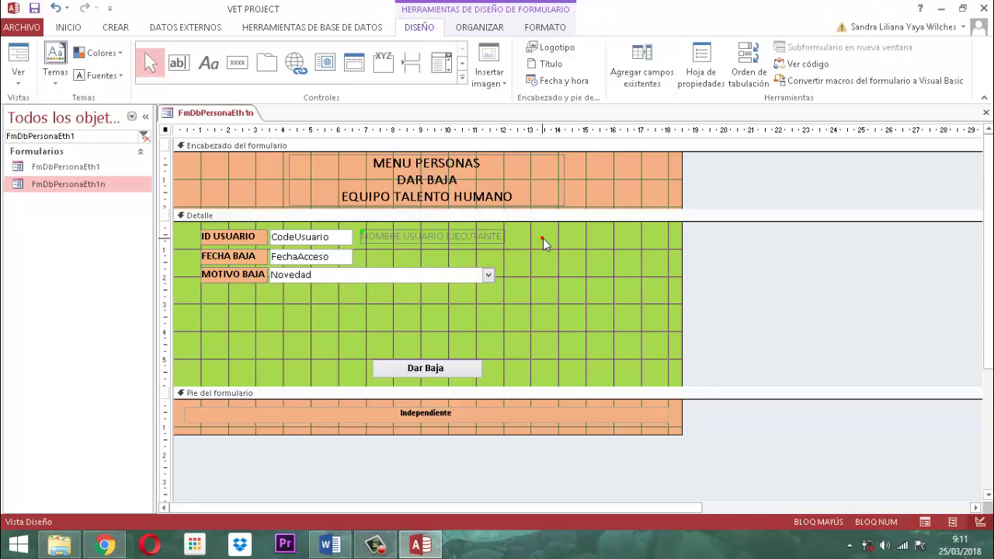
left_click_drag(542, 239, 342, 242)
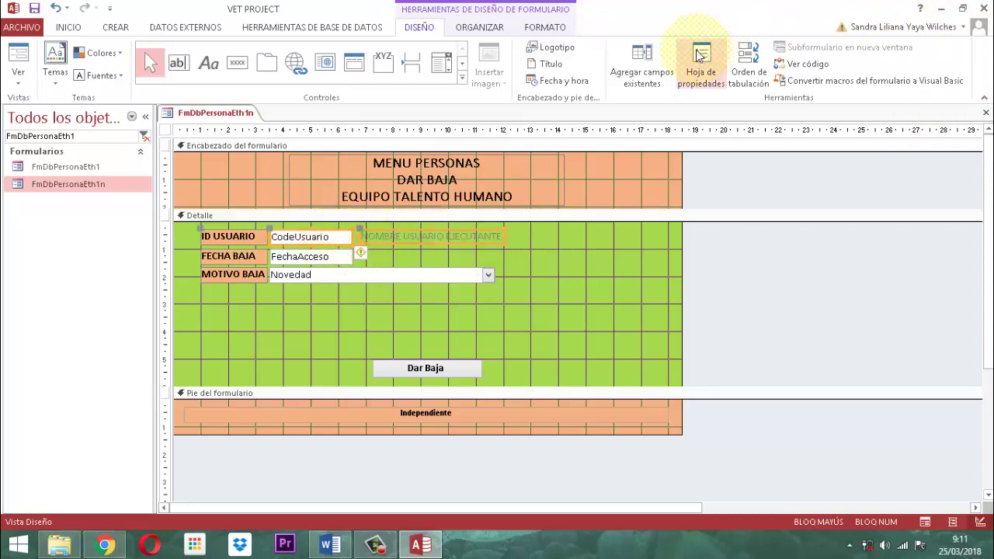
Align the ID USUARIO row labels to the bottom, size them to the tallest, then align their tops
left_click(466, 29)
left_click(860, 81)
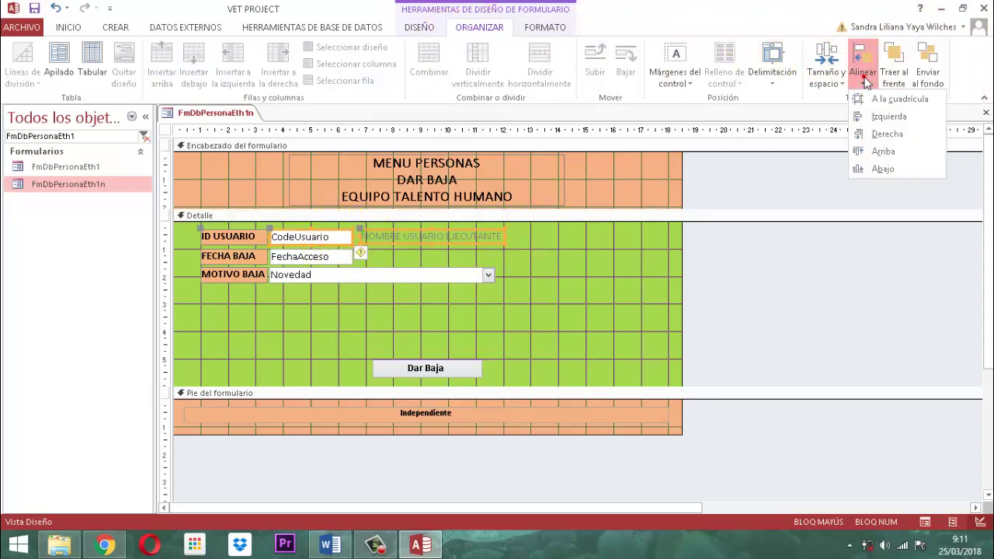
left_click(892, 170)
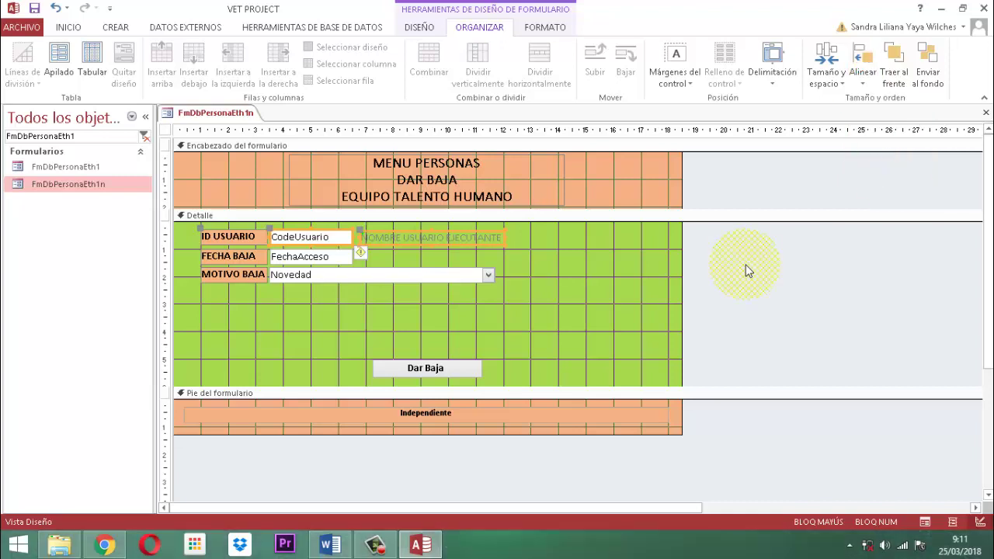
left_click(825, 62)
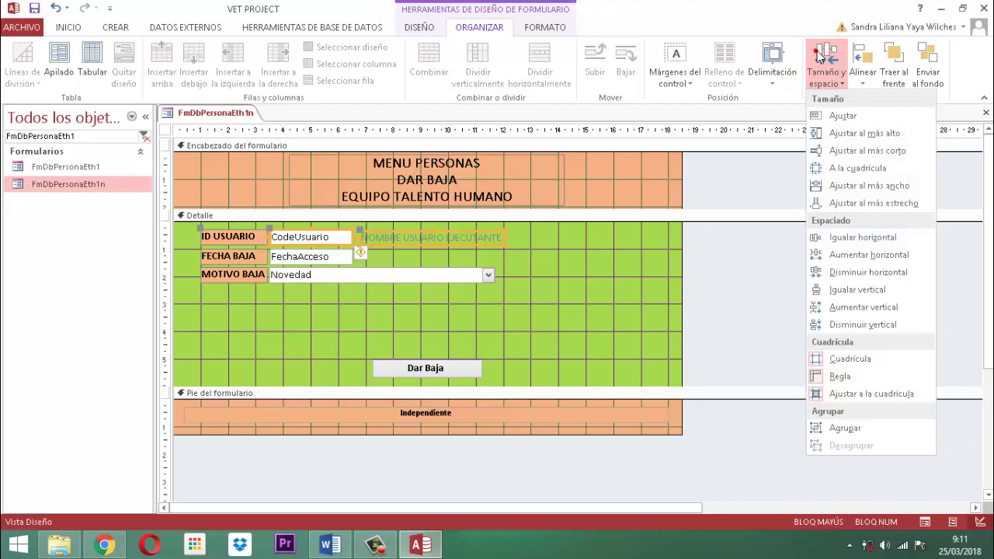
left_click(888, 133)
left_click(862, 78)
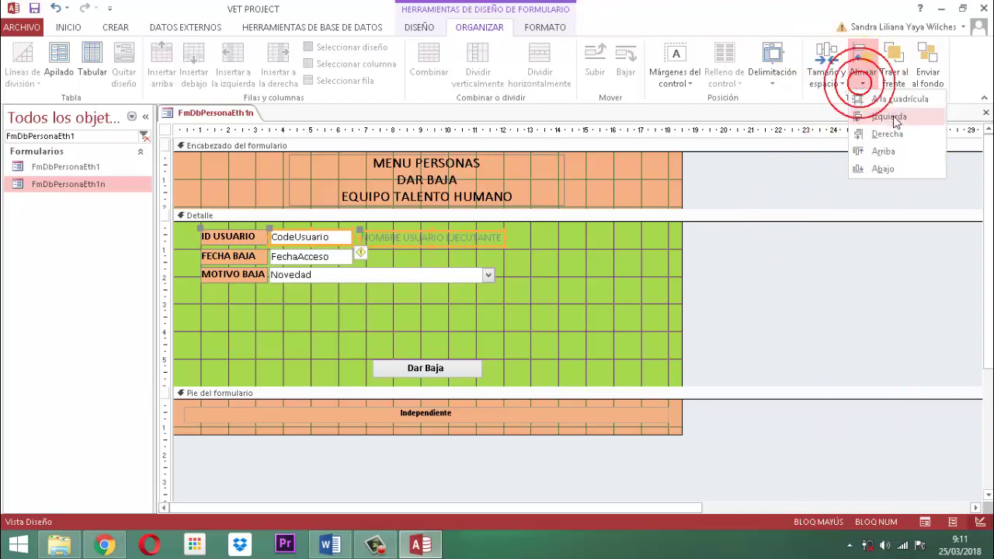
left_click(886, 153)
left_click(765, 259)
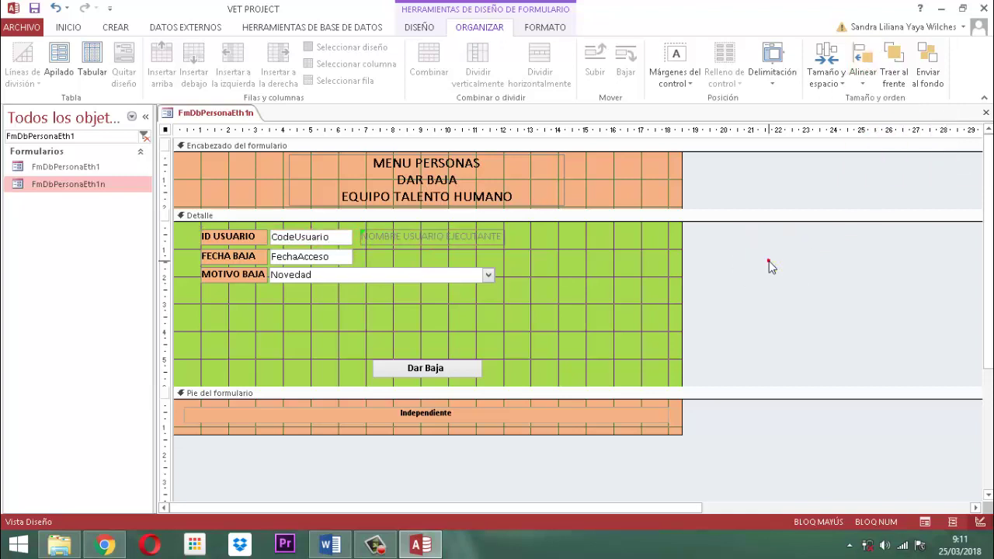
left_click(253, 240)
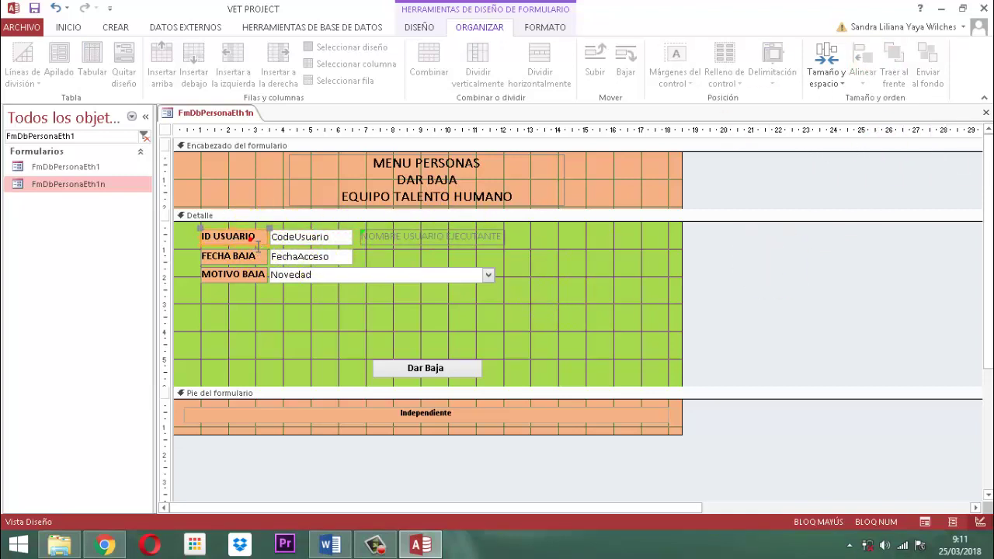
Copy the ID USUARIO label's orange bold formatting onto the NOMBRE USUARIO EJECUTANTE label
left_click(553, 28)
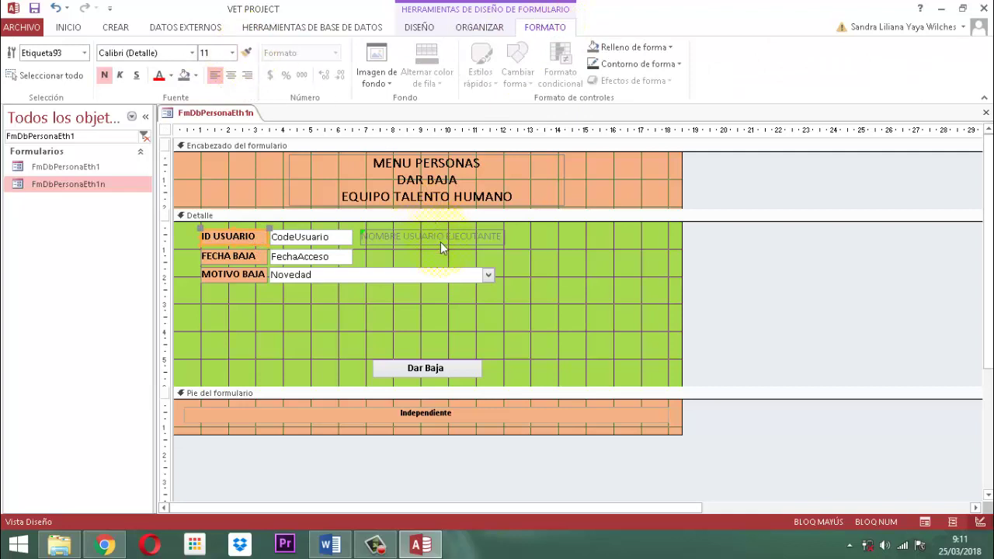
left_click(246, 52)
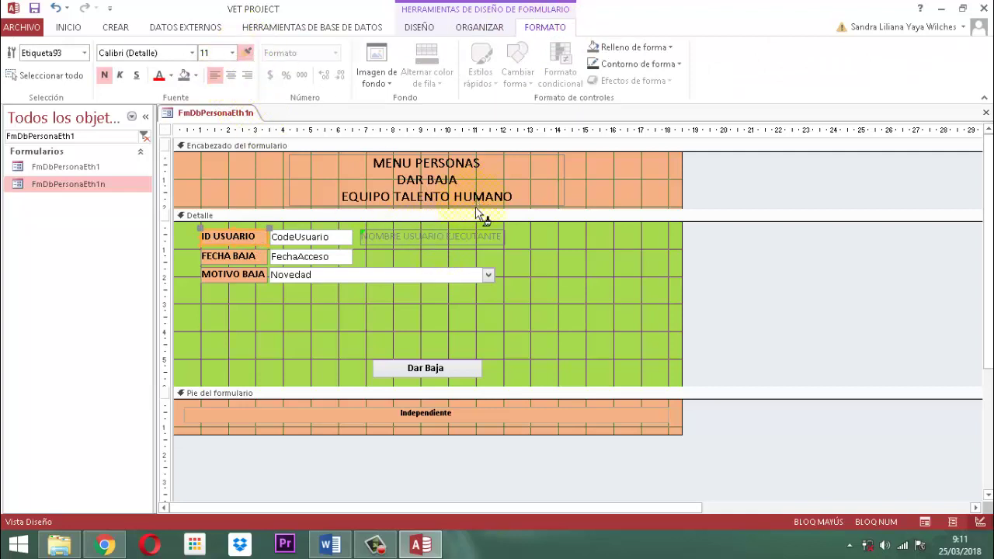
left_click(466, 236)
left_click(782, 257)
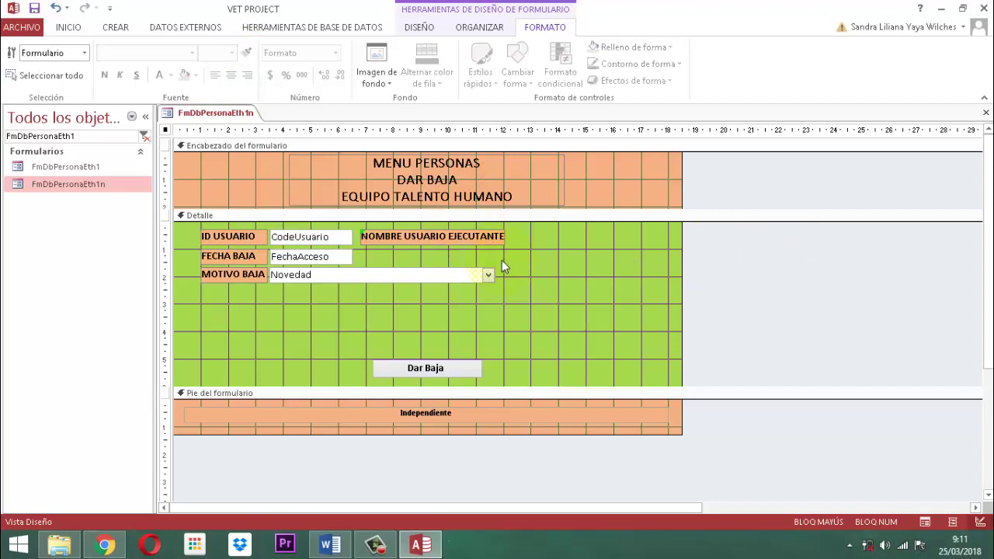
Widen the NOMBRE USUARIO EJECUTANTE label by dragging its right edge
left_click(488, 234)
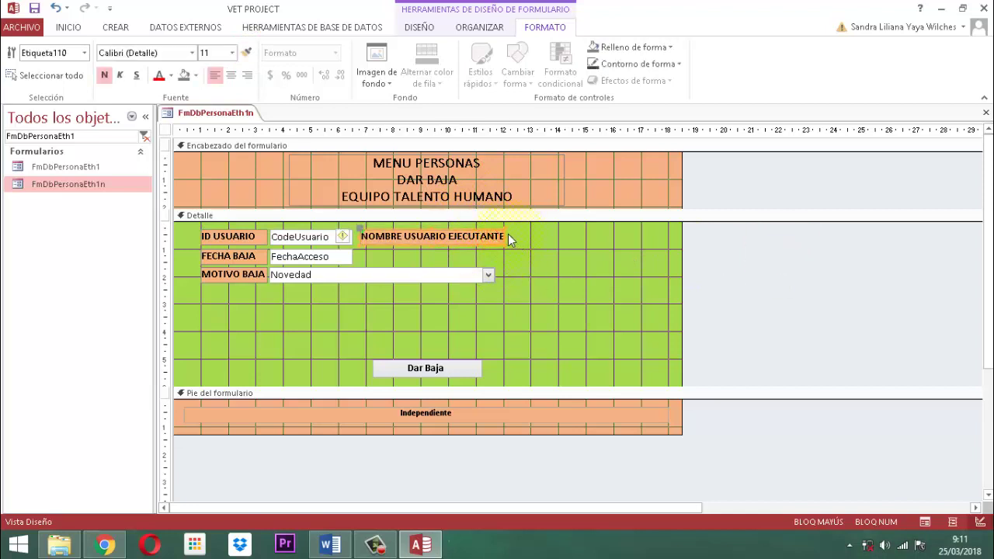
left_click_drag(516, 245, 566, 246)
left_click(708, 249)
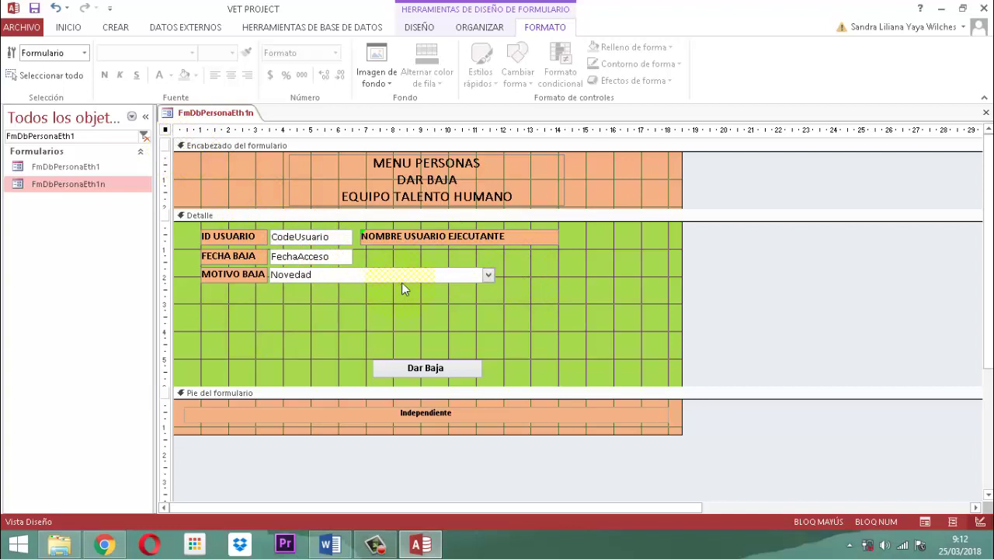
left_click(432, 28)
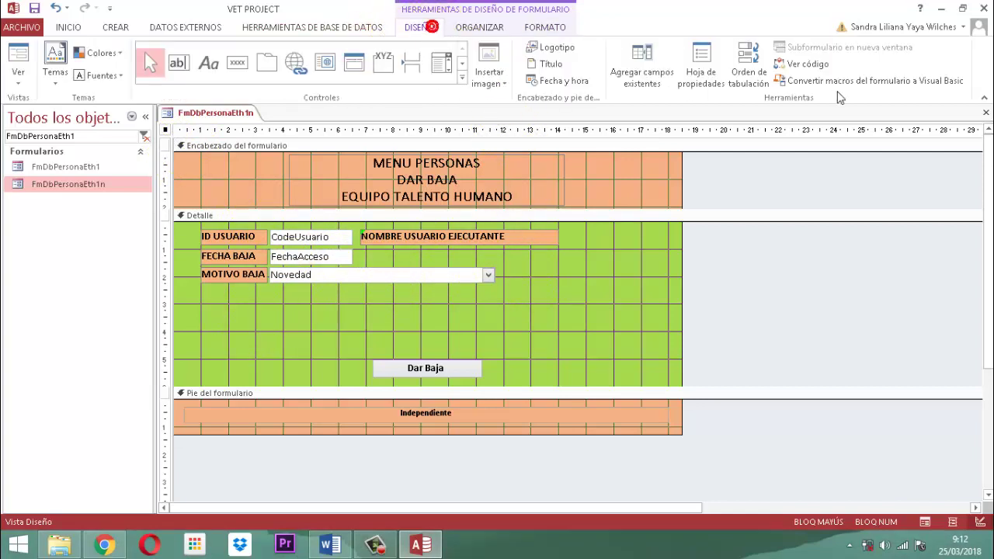
Set the form's Entrada de datos and Permitir agregar properties to Sí
left_click(702, 76)
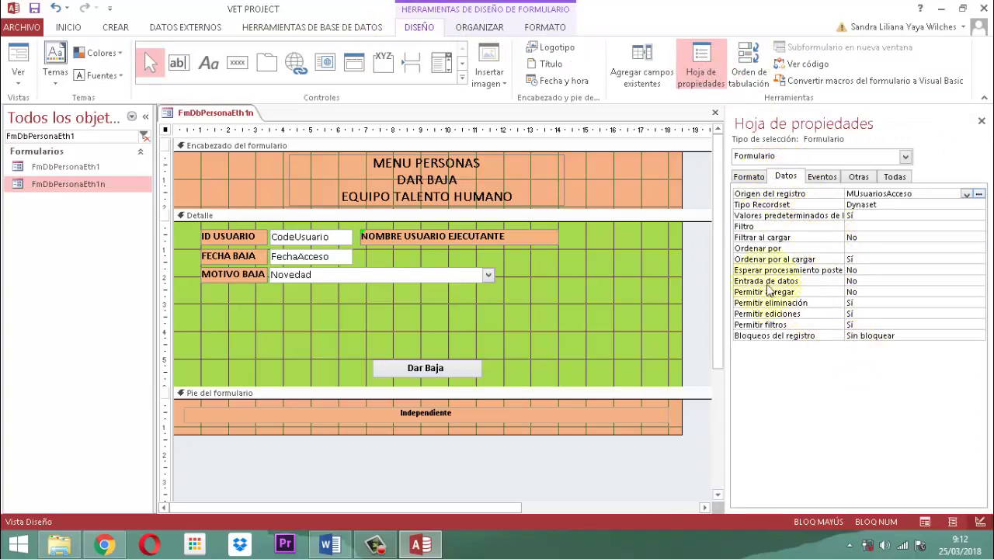
left_click(872, 281)
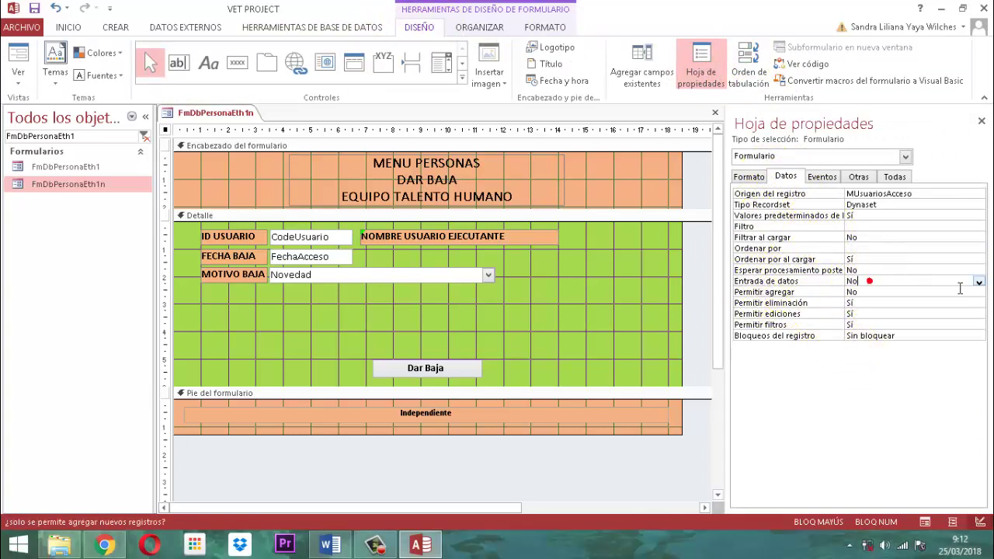
left_click(979, 285)
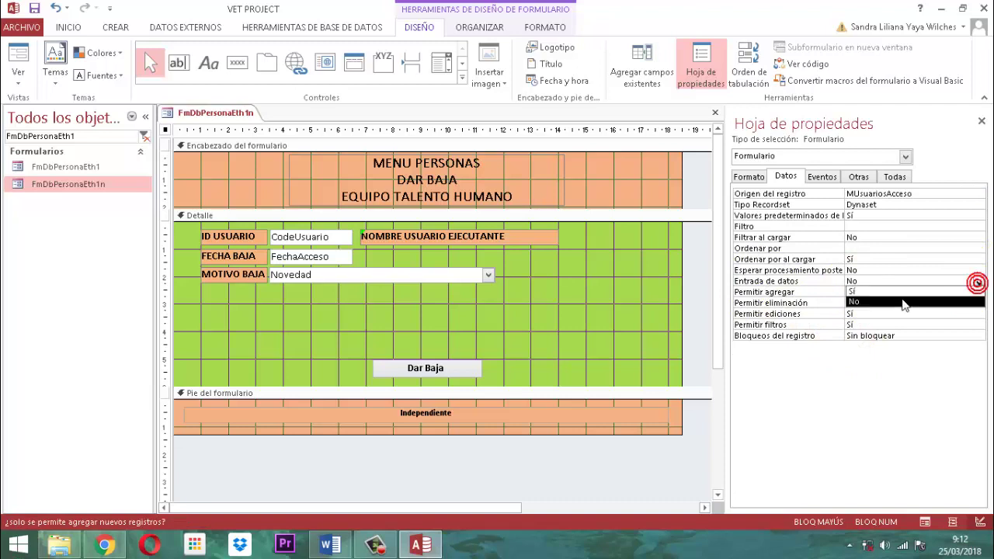
left_click(862, 292)
left_click(866, 293)
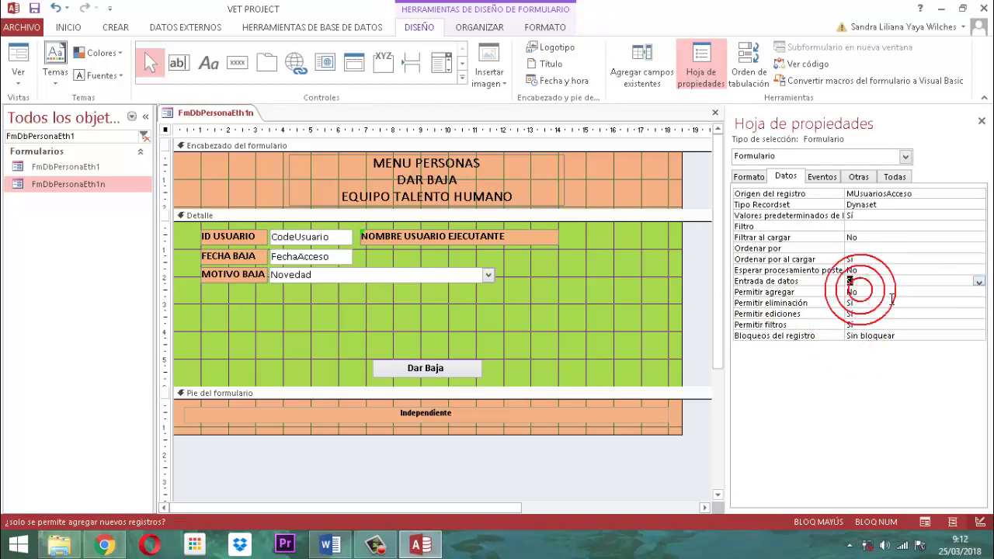
left_click(979, 294)
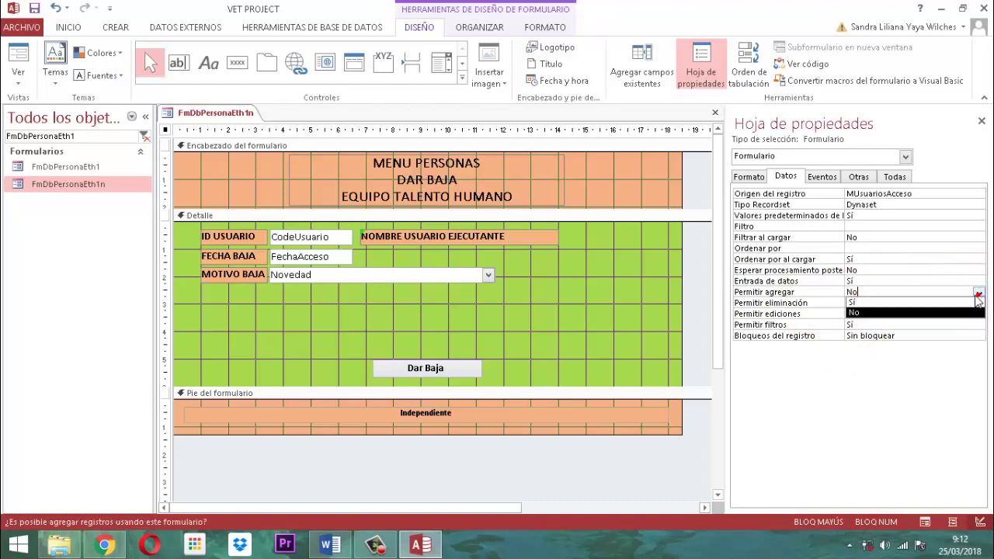
left_click(855, 302)
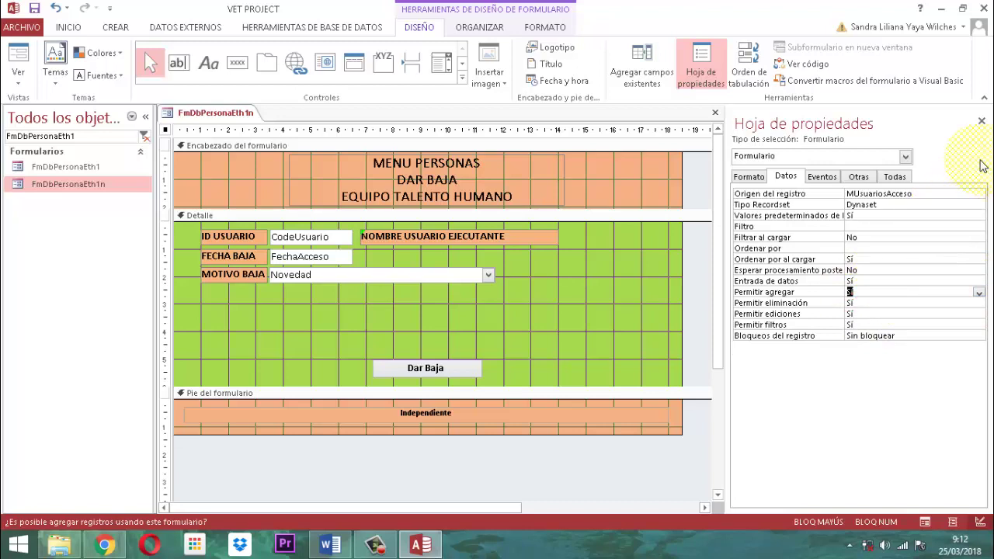
left_click(760, 177)
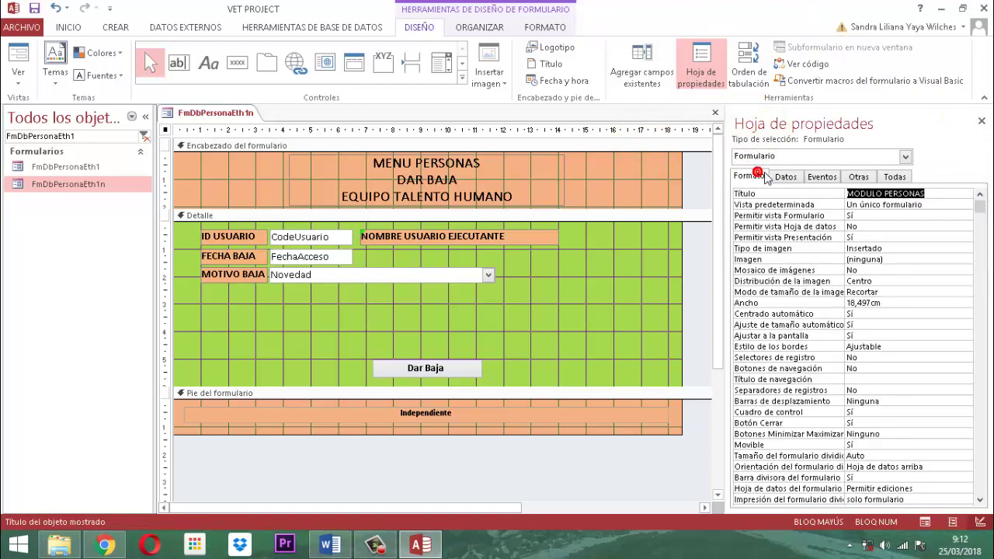
left_click(981, 122)
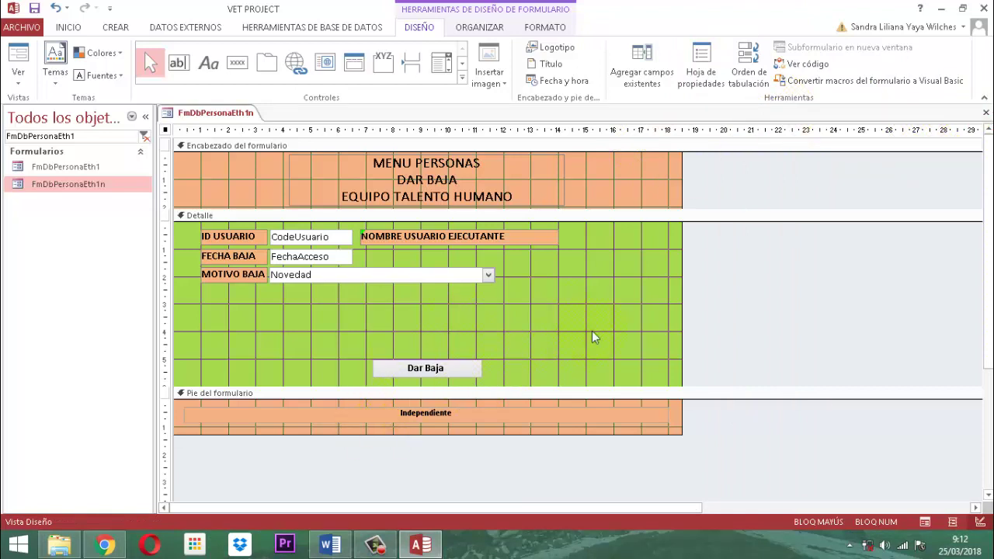
Change the Novedad combo box beside MOTIVO BAJA to a Cuadro de edición
left_click(791, 273)
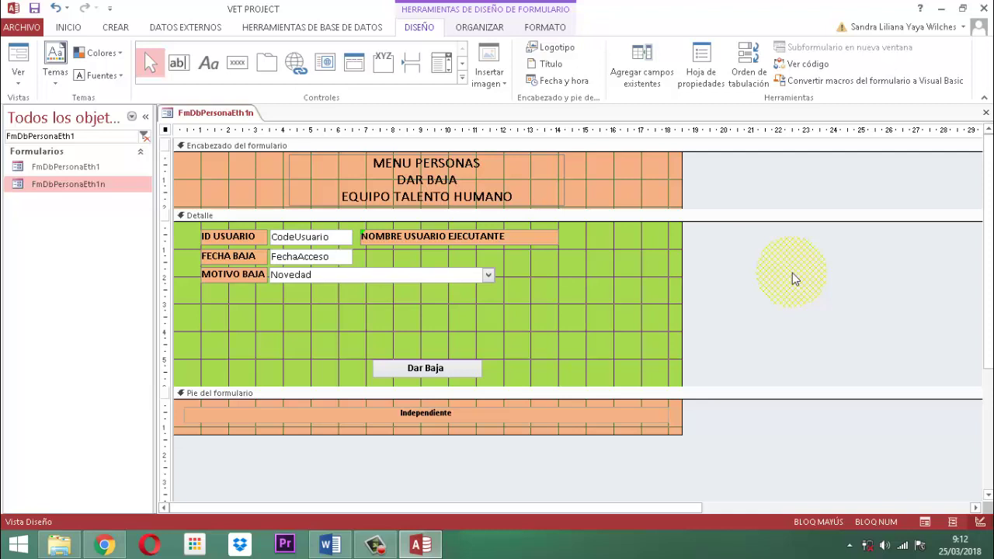
right_click(394, 277)
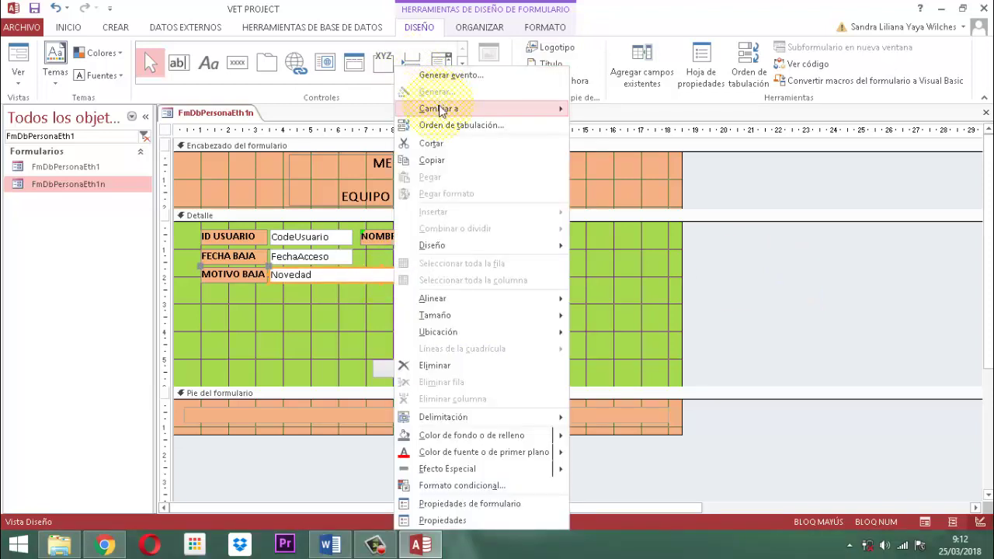
mouse_move(438, 109)
left_click(617, 110)
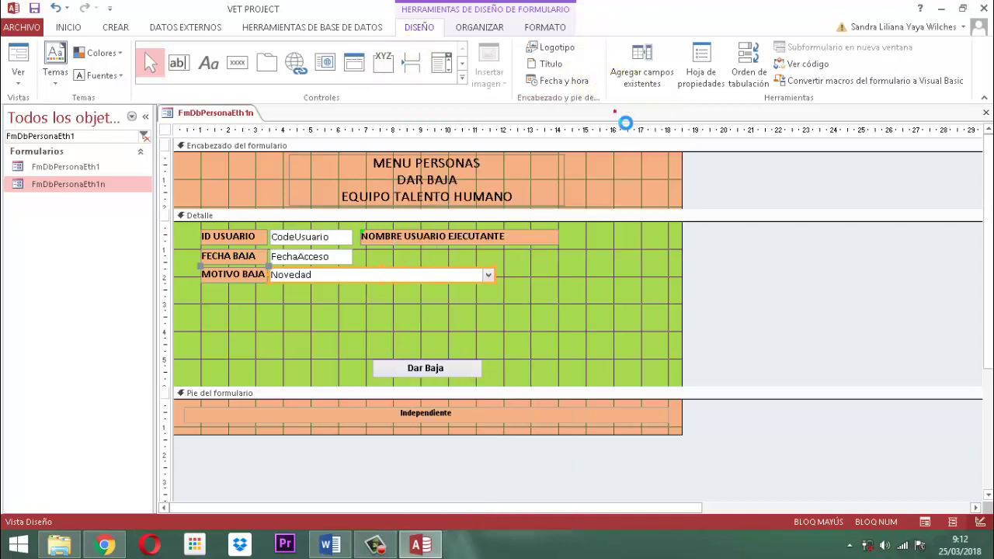
left_click(633, 334)
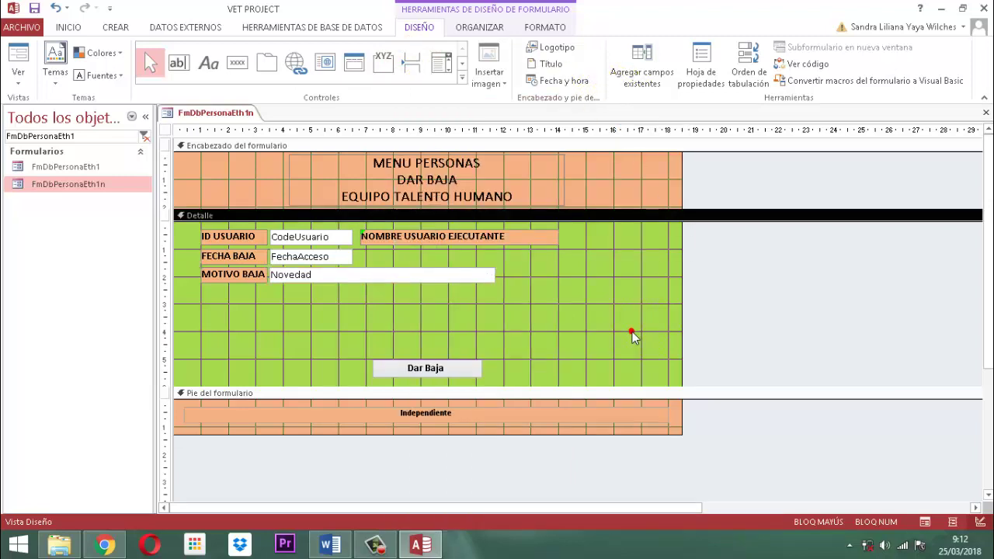
left_click(632, 334)
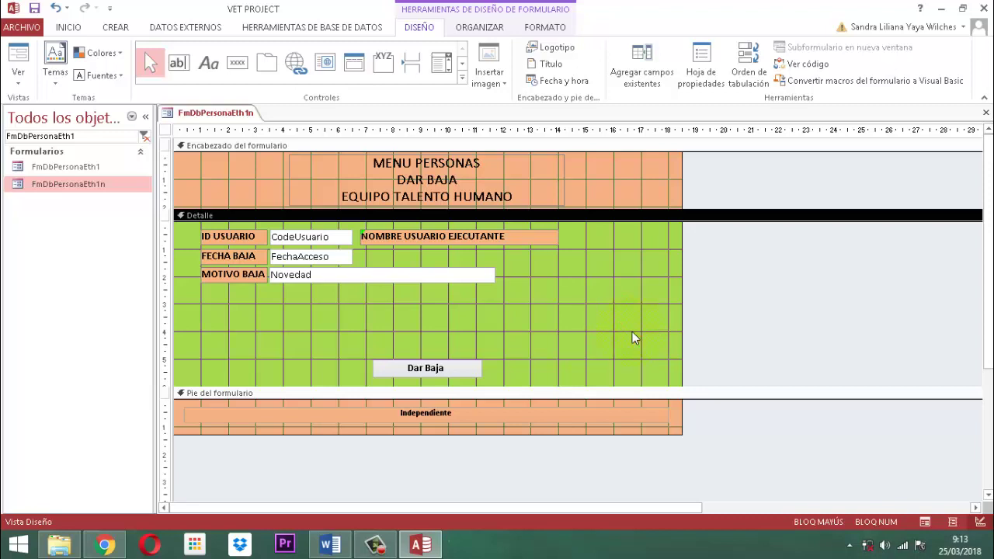
Replace the label's Nombre Etiqueta110 with NbUserDb in the Otras properties tab
left_click(394, 237)
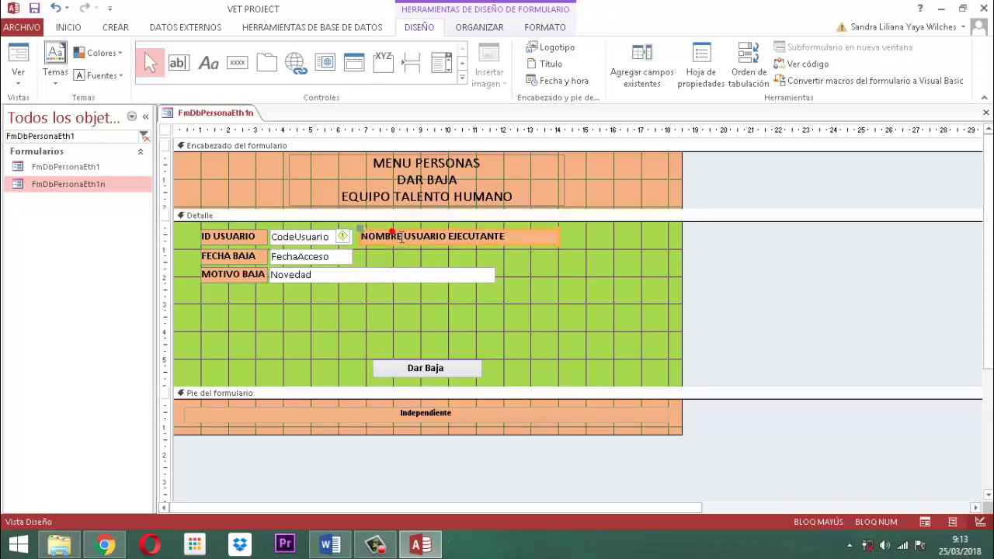
left_click(703, 66)
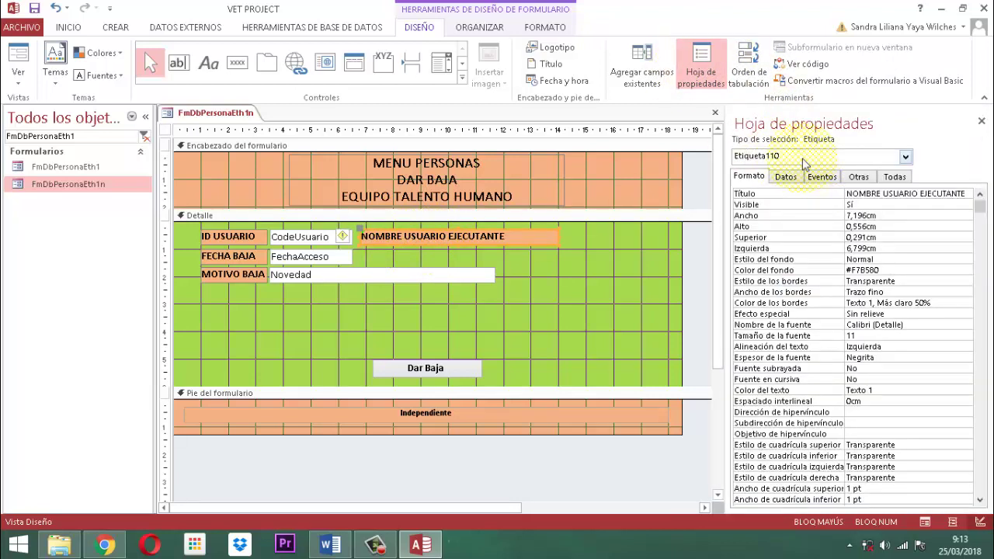
left_click(859, 177)
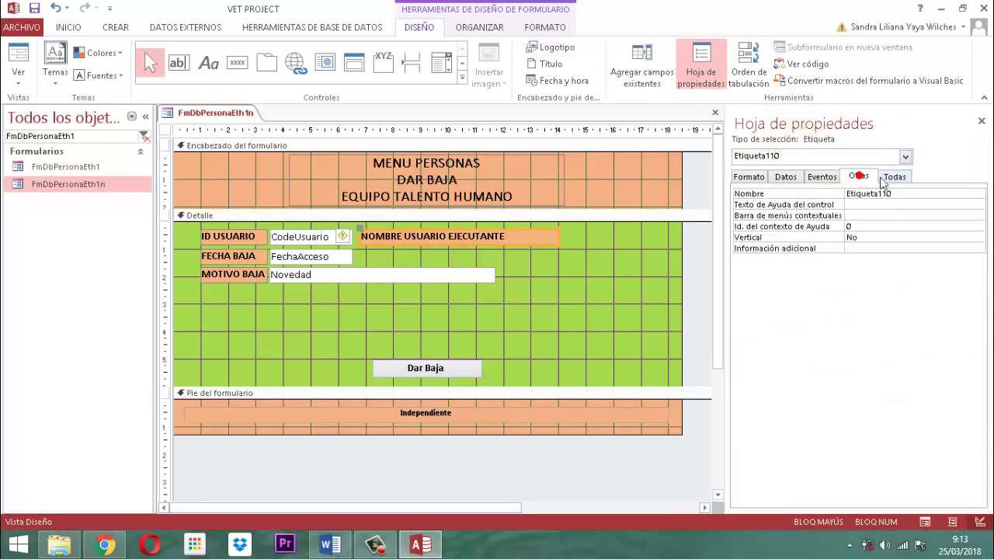
left_click(911, 199)
double_click(901, 193)
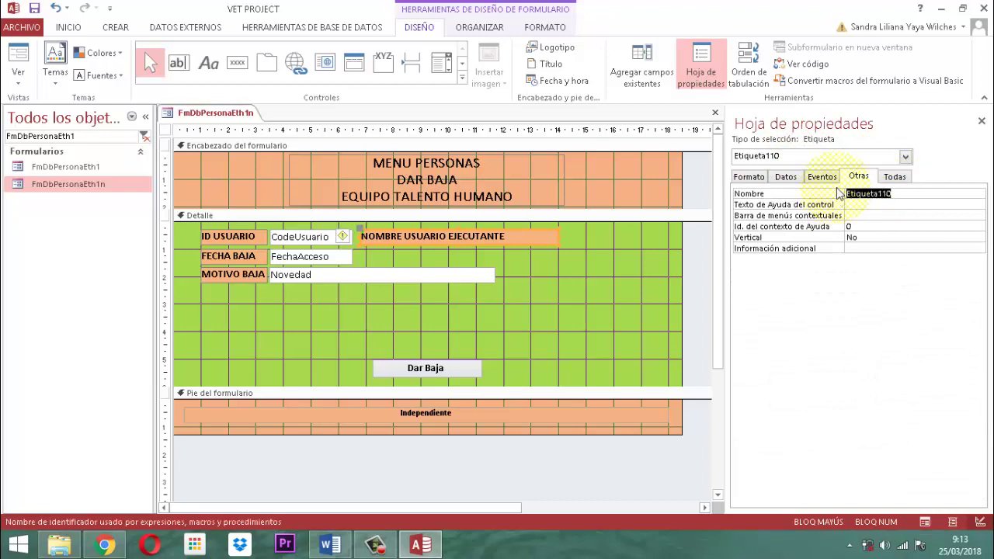
type("nB")
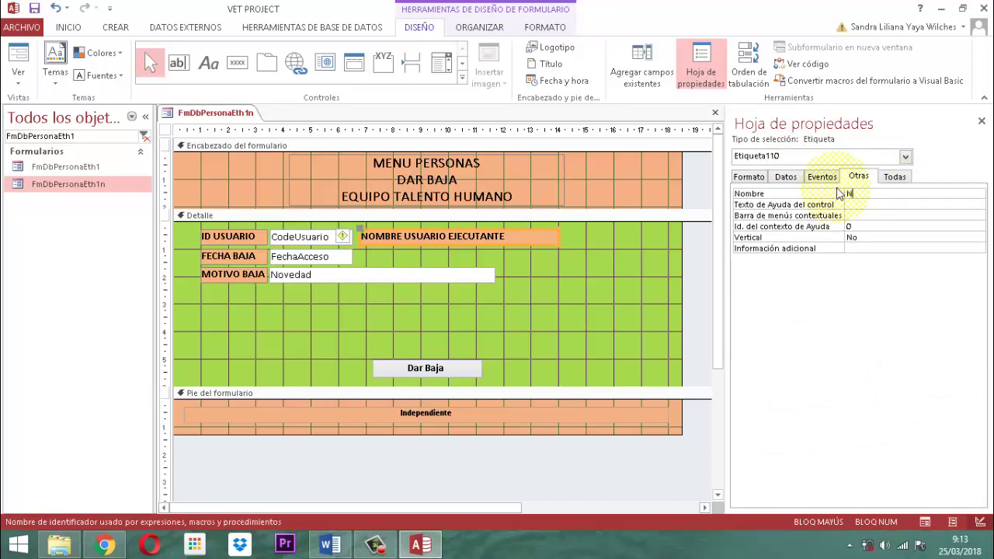
key("Caps_Lock")
type("UserDb")
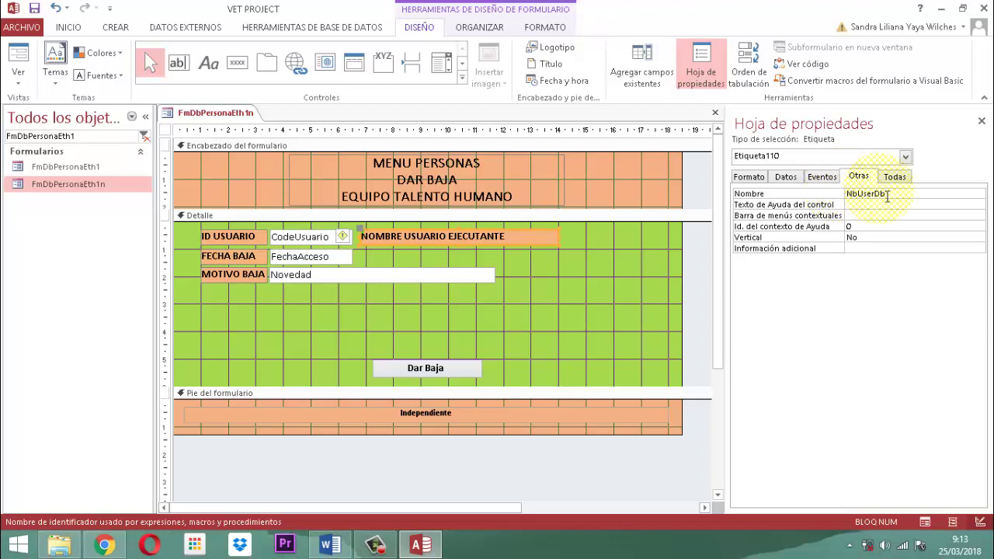
left_click(981, 121)
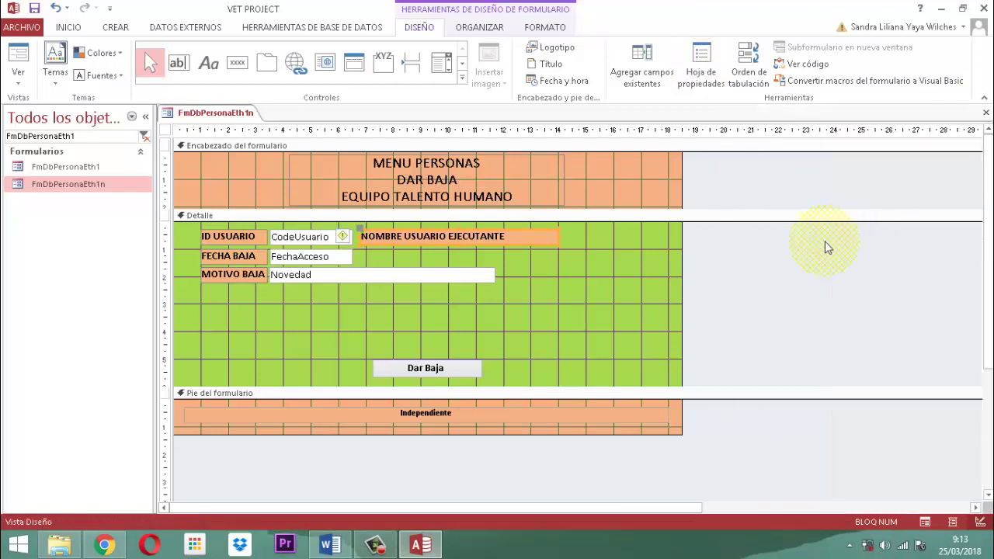
Clear the navigation search and open the MolPublicVyC module in Vista Diseño
left_click(802, 269)
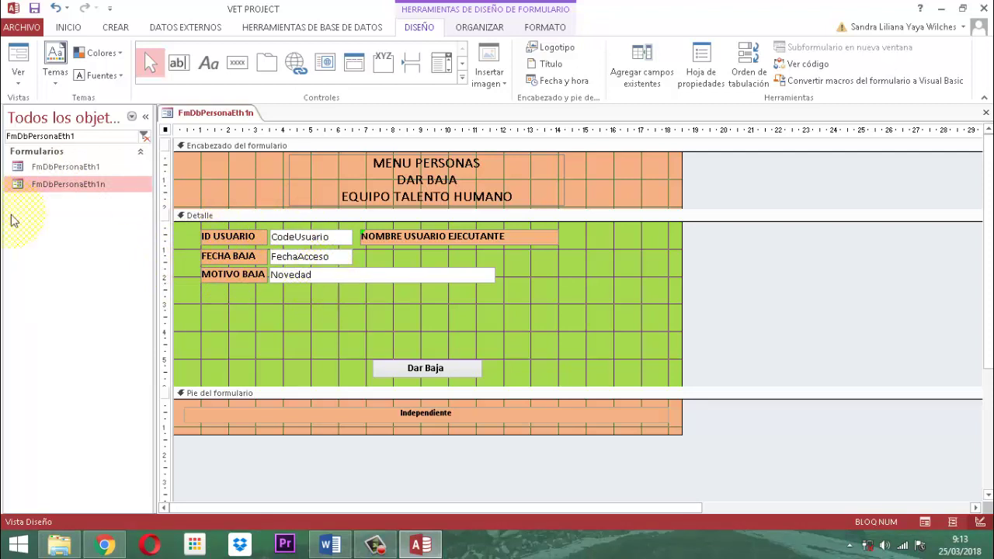
left_click(143, 138)
scroll(47, 388, "down", 5)
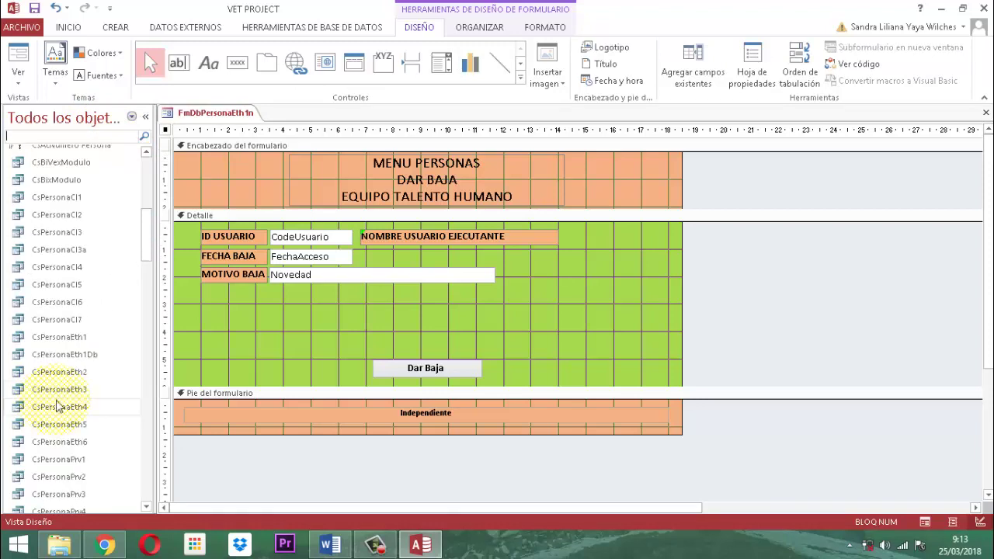
scroll(77, 428, "down", 8)
scroll(86, 427, "up", 6)
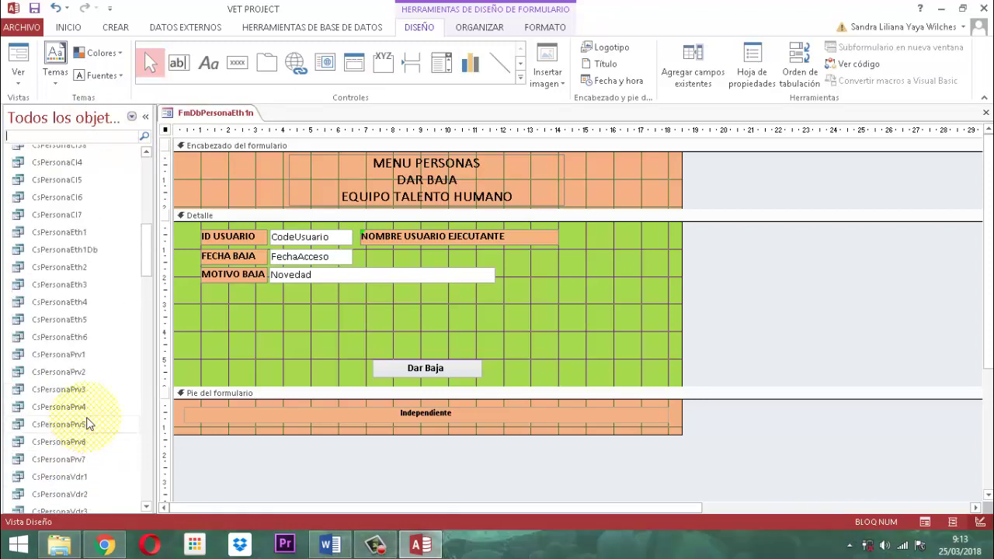
scroll(87, 423, "up", 5)
scroll(92, 418, "down", 12)
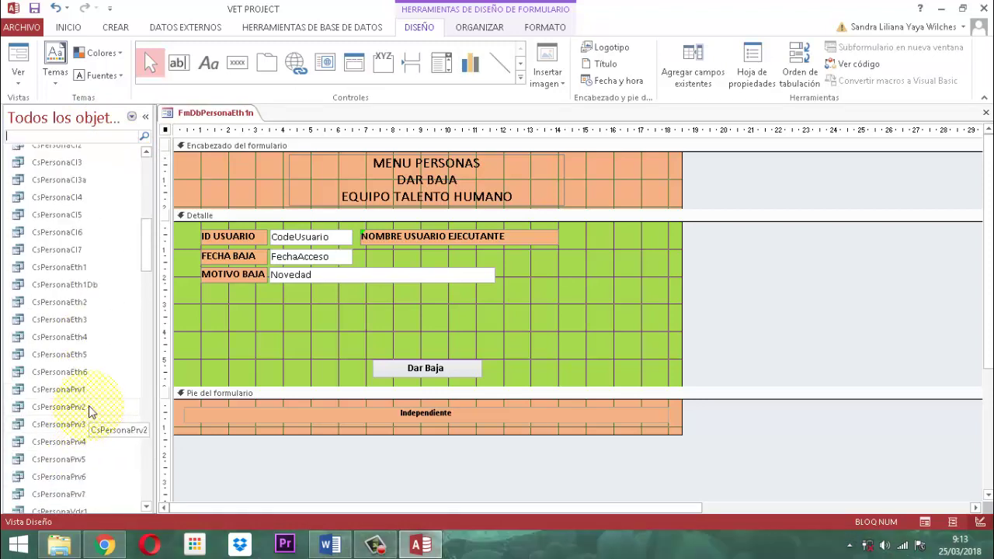
scroll(99, 422, "down", 12)
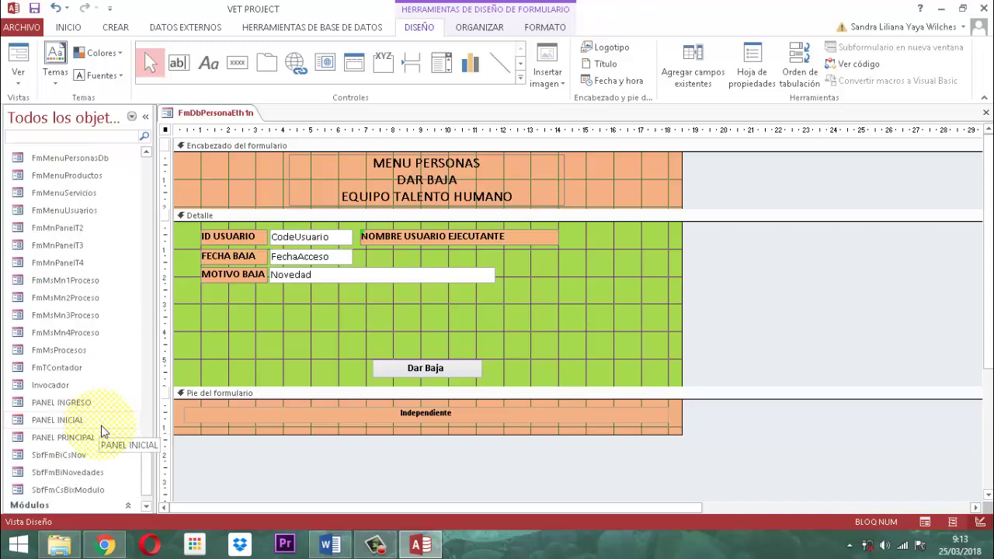
scroll(103, 432, "down", 1)
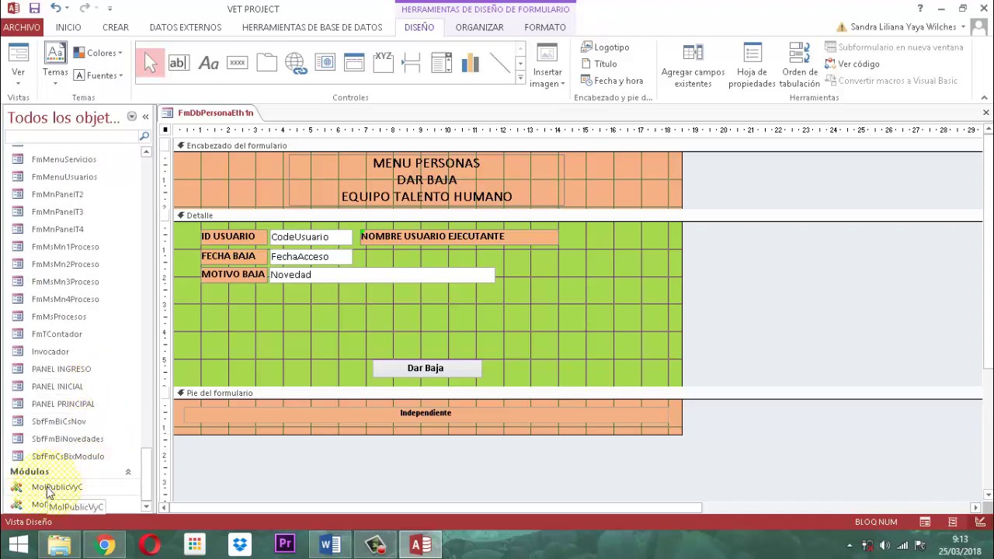
right_click(47, 487)
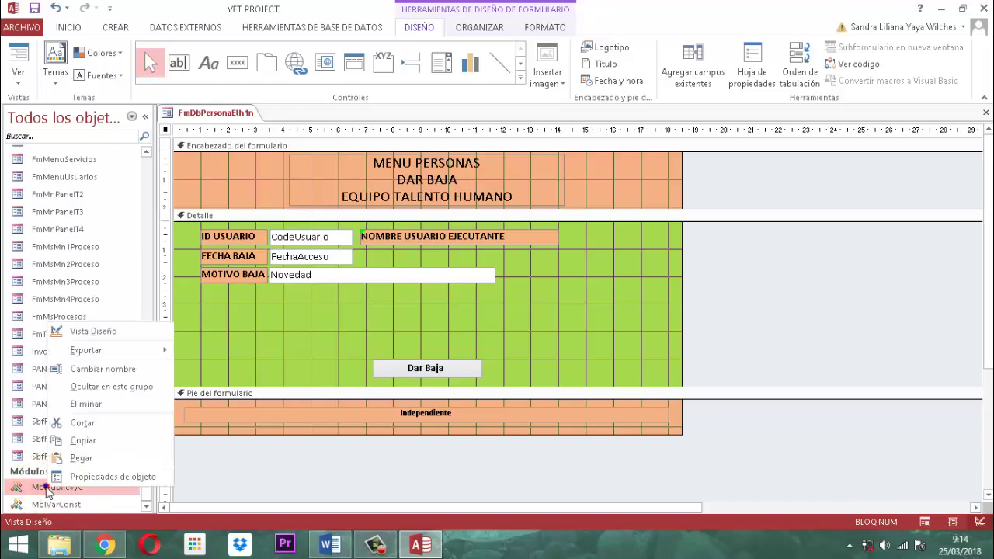
left_click(93, 331)
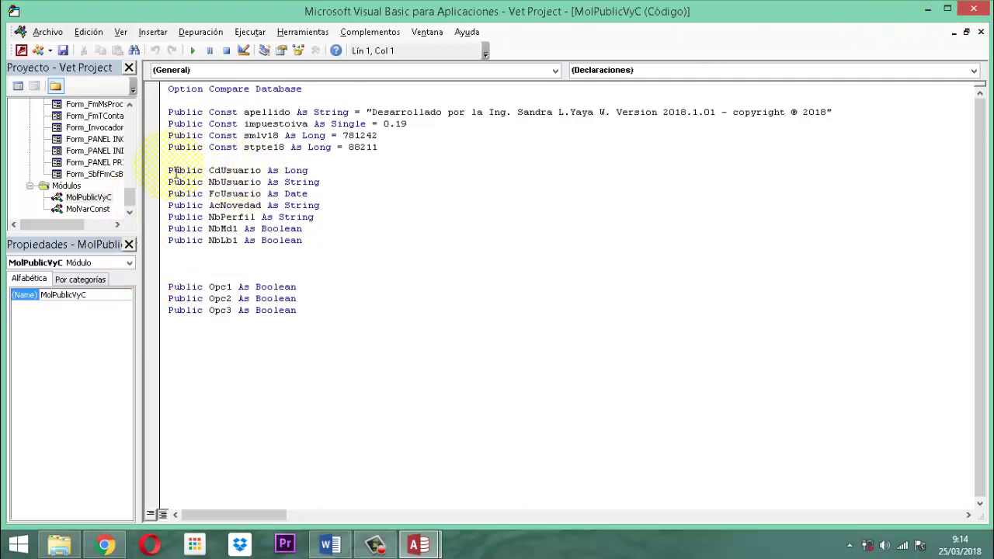
Review the Public CdUsuario…AcNovedad declarations, then close the VBA editor
left_click_drag(169, 170, 335, 210)
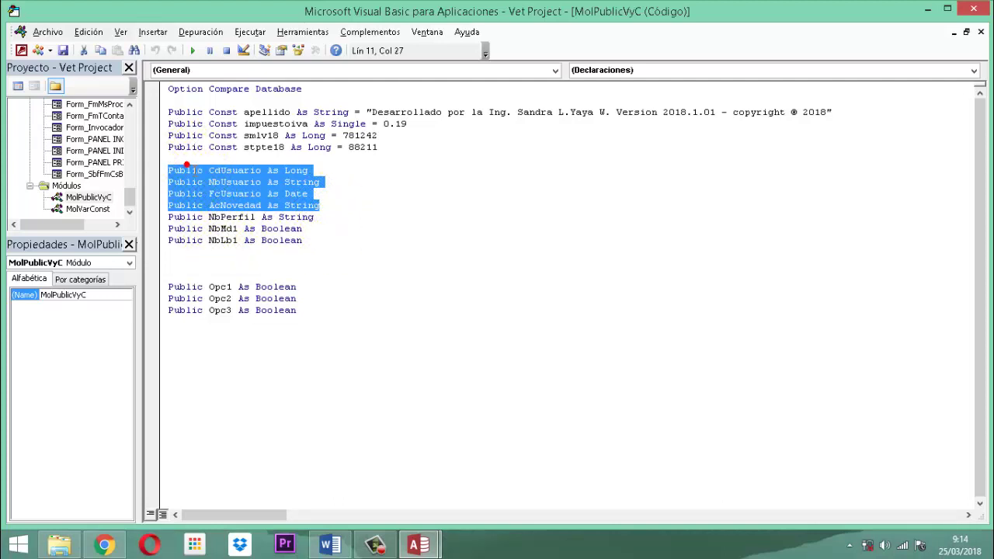
left_click(180, 160)
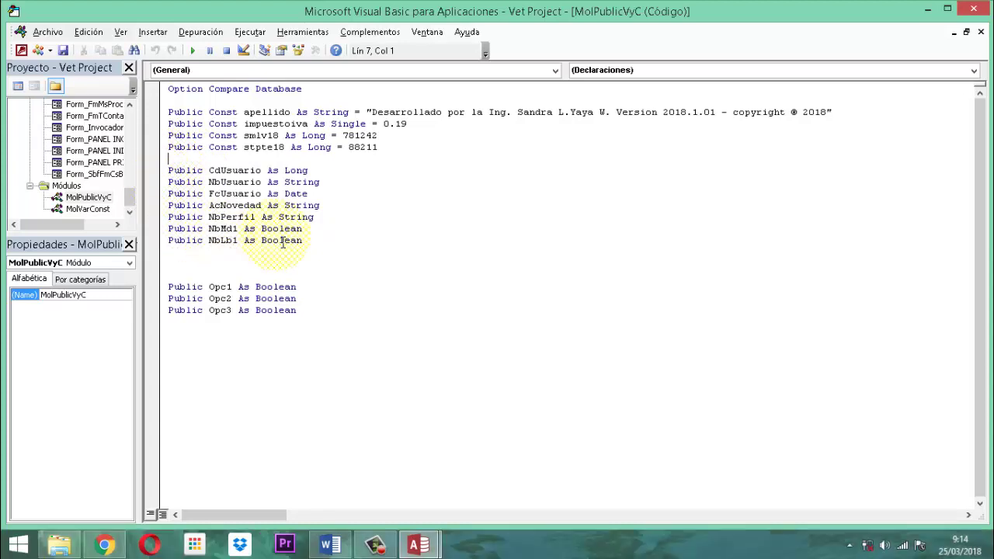
left_click(975, 11)
left_click(52, 137)
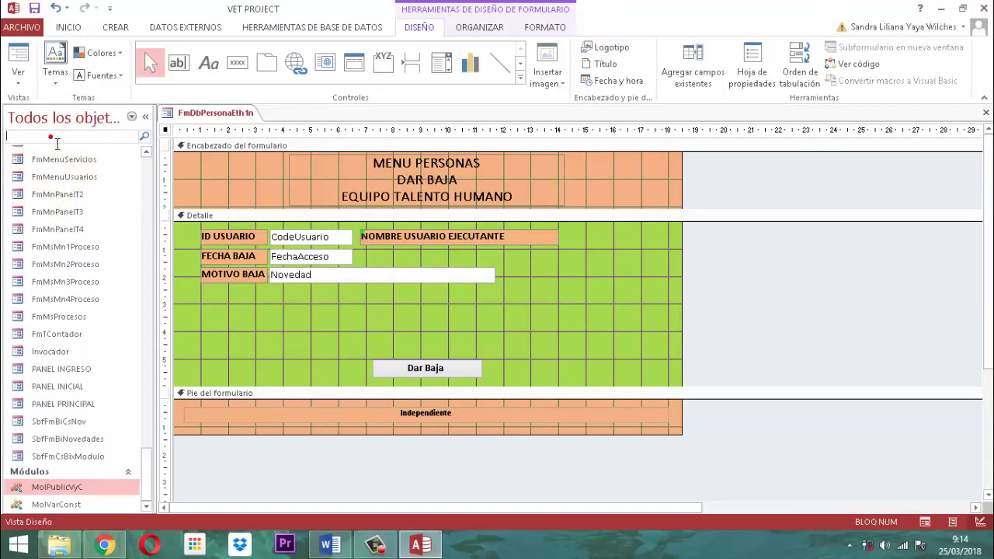
Search 'panel in', open PANEL INGRESO in Vista Diseño and view its code
type("panel in")
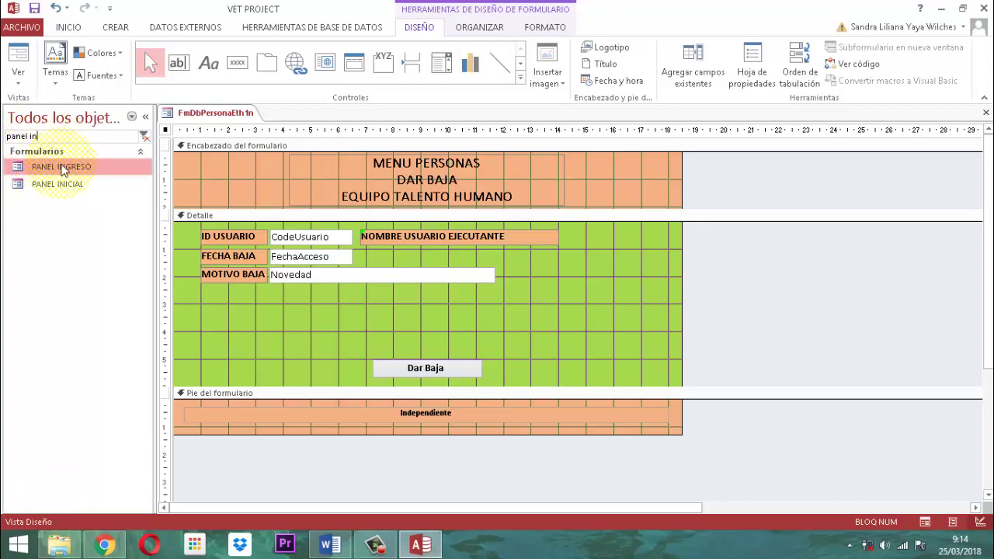
right_click(63, 167)
left_click(107, 209)
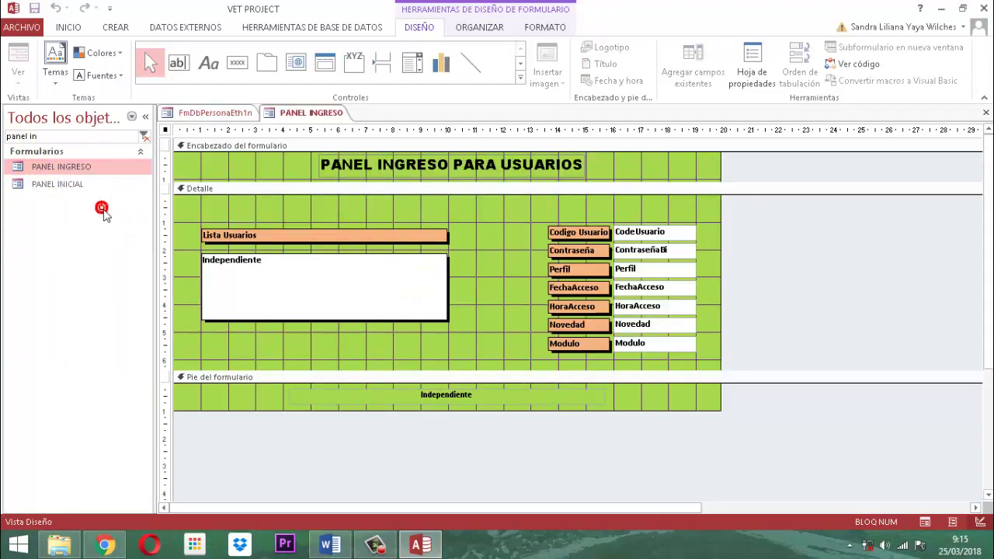
left_click(808, 64)
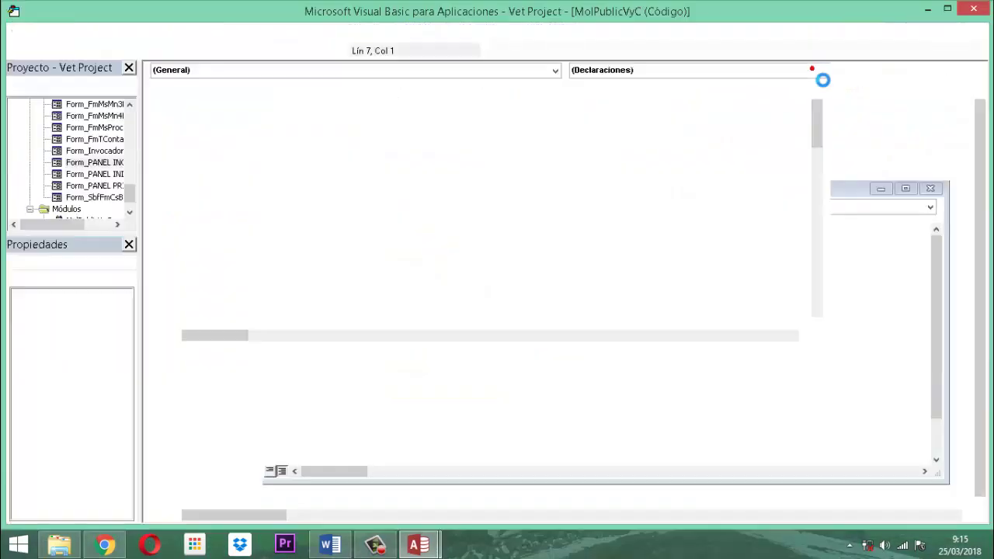
Select the CdUsuario…NbLb1 assignments in ContraseñaBi_AfterUpdate, then close the VBA editor
scroll(304, 226, "down", 4)
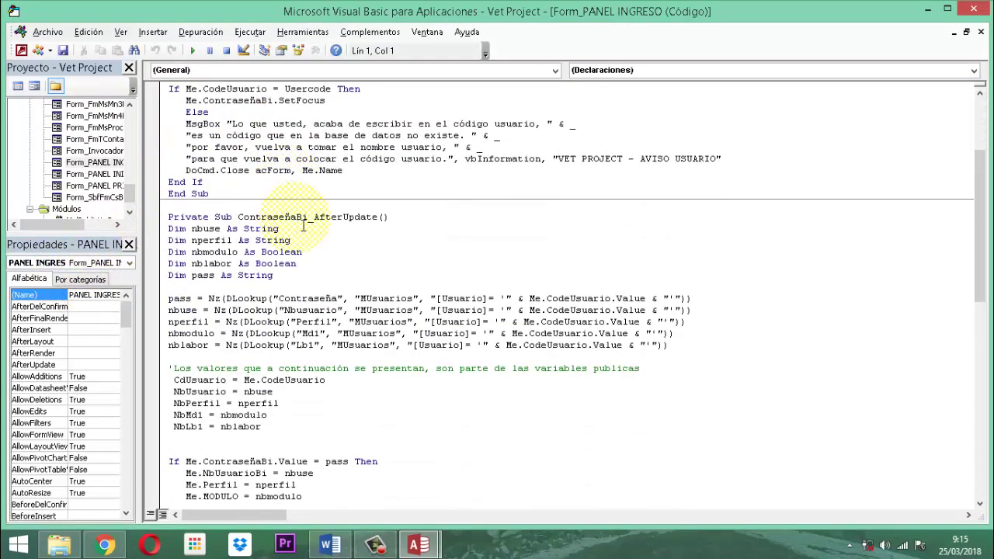
scroll(315, 230, "down", 3)
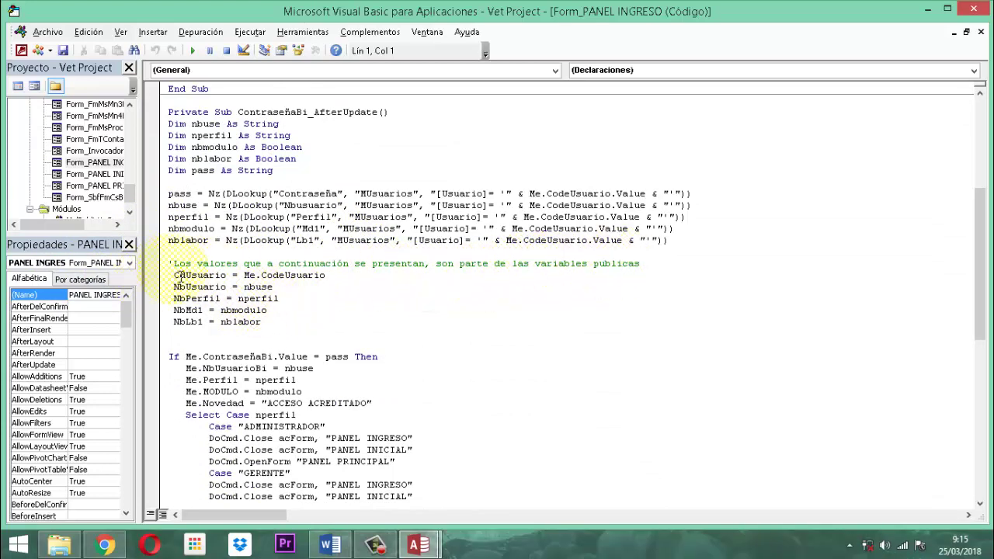
left_click(173, 264)
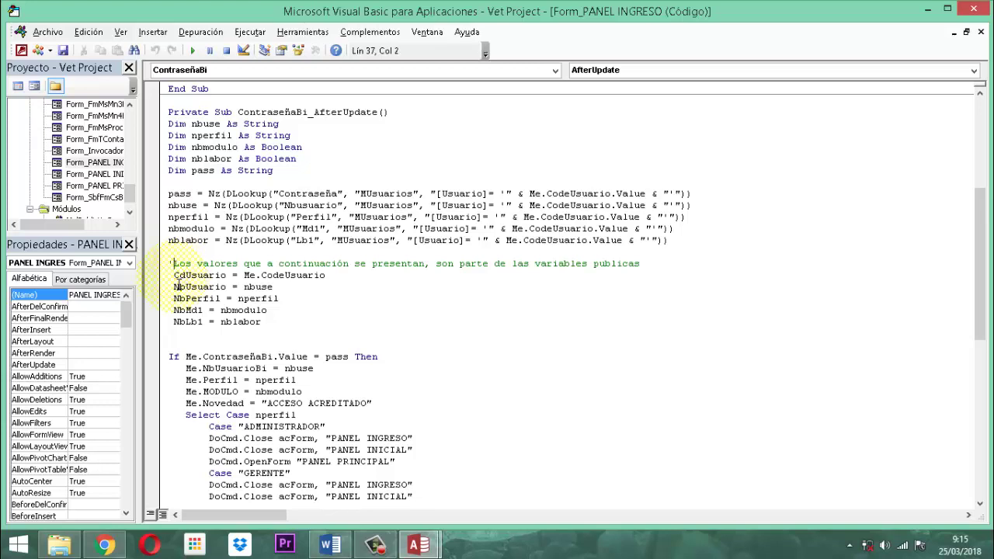
key("Down")
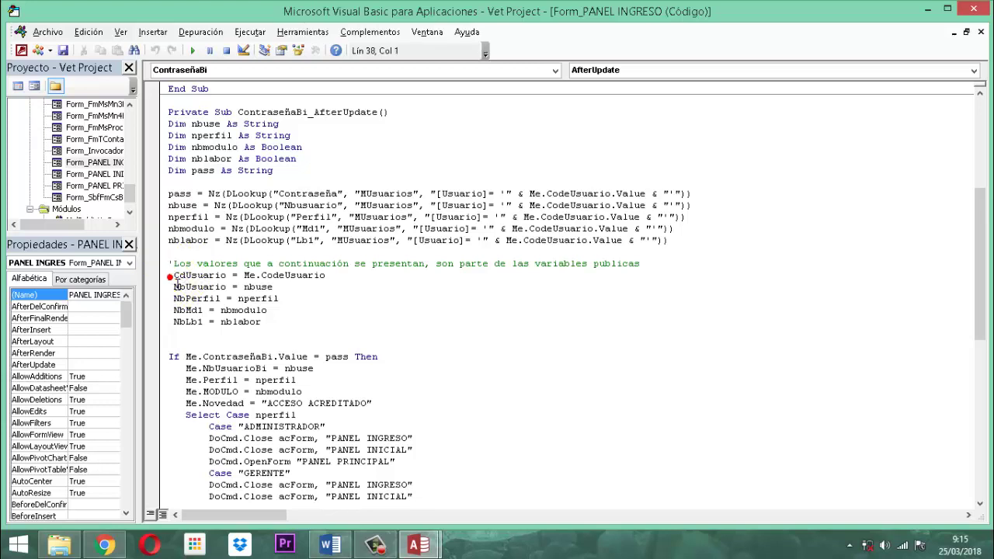
left_click_drag(175, 278, 280, 328)
key("ctrl+c")
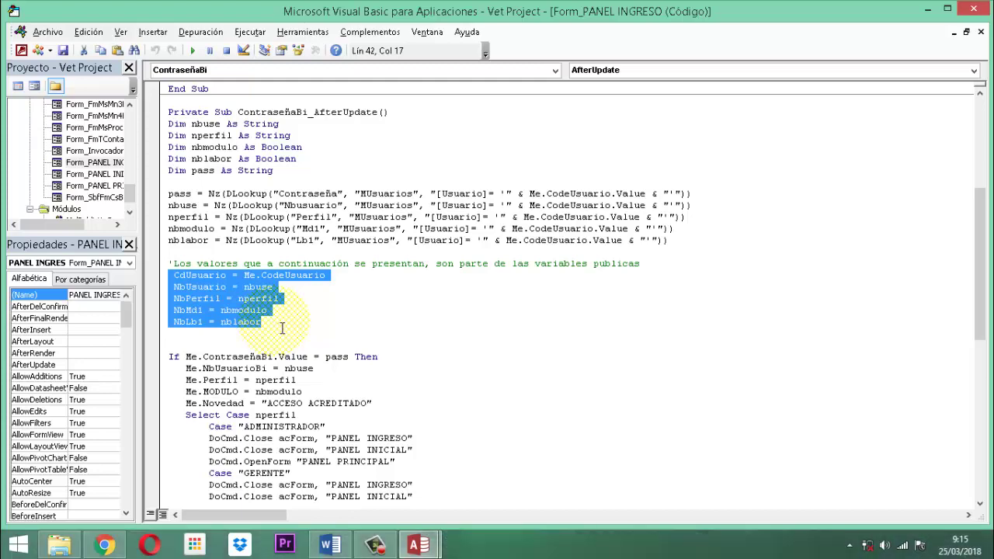
left_click(975, 9)
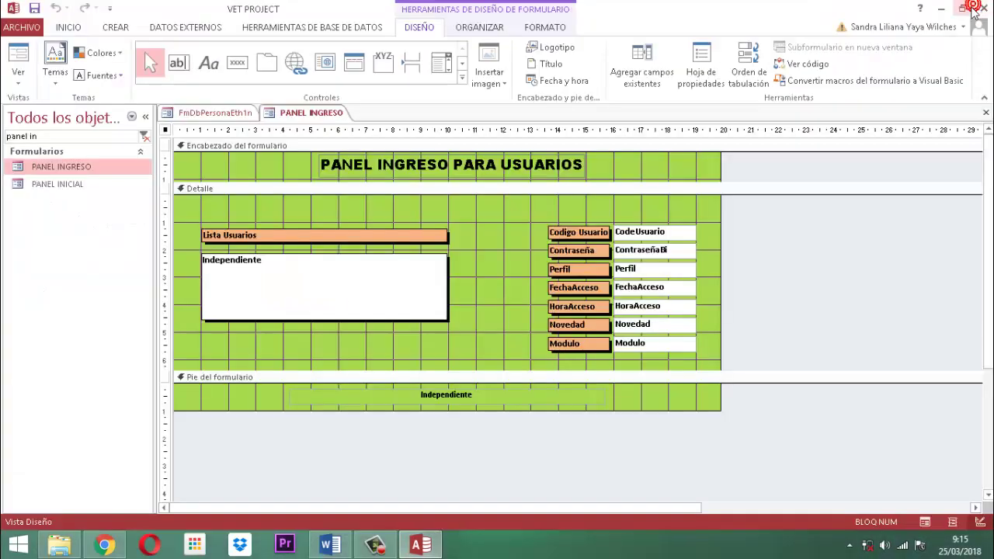
Close PANEL INGRESO and give FmDbPersonaEth1n's Al cargar an event procedure
right_click(314, 114)
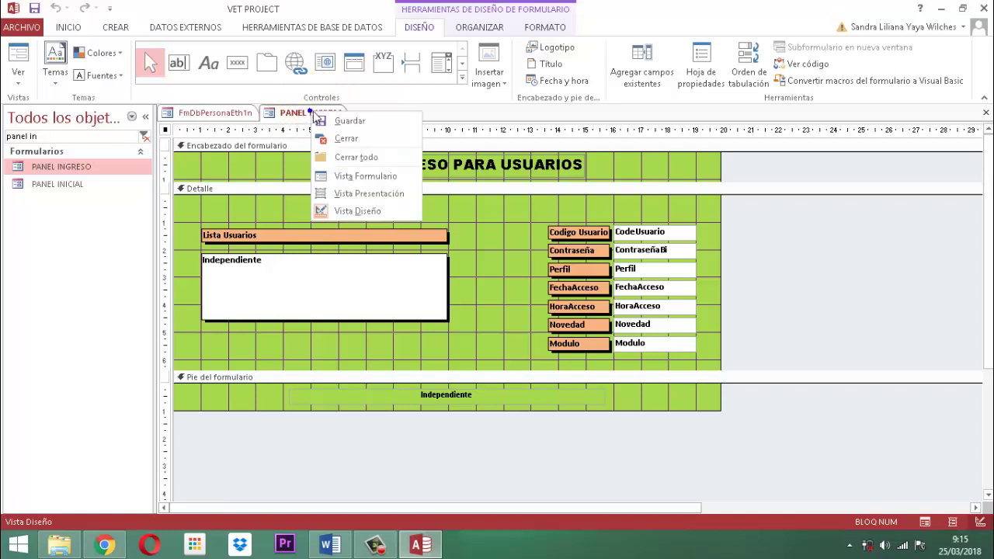
left_click(346, 139)
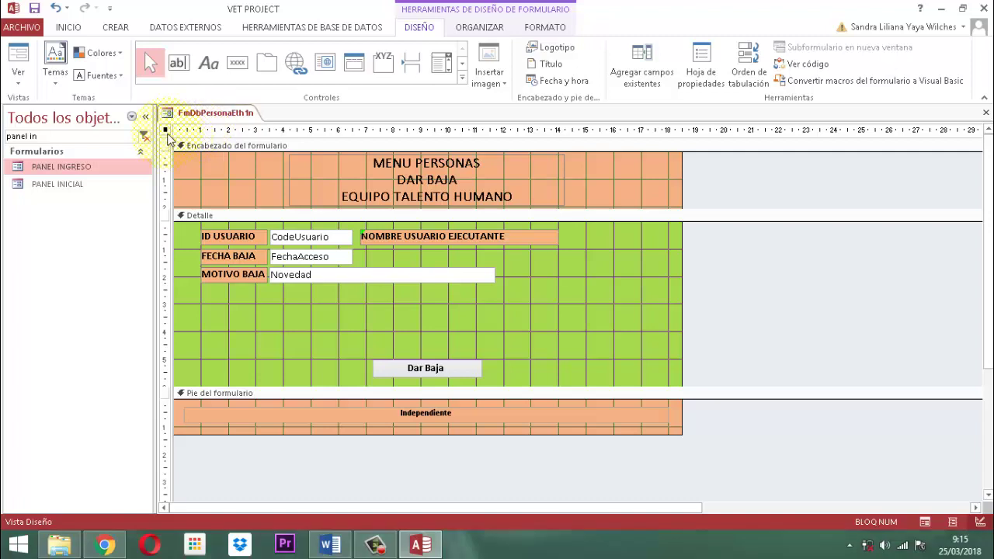
left_click(700, 51)
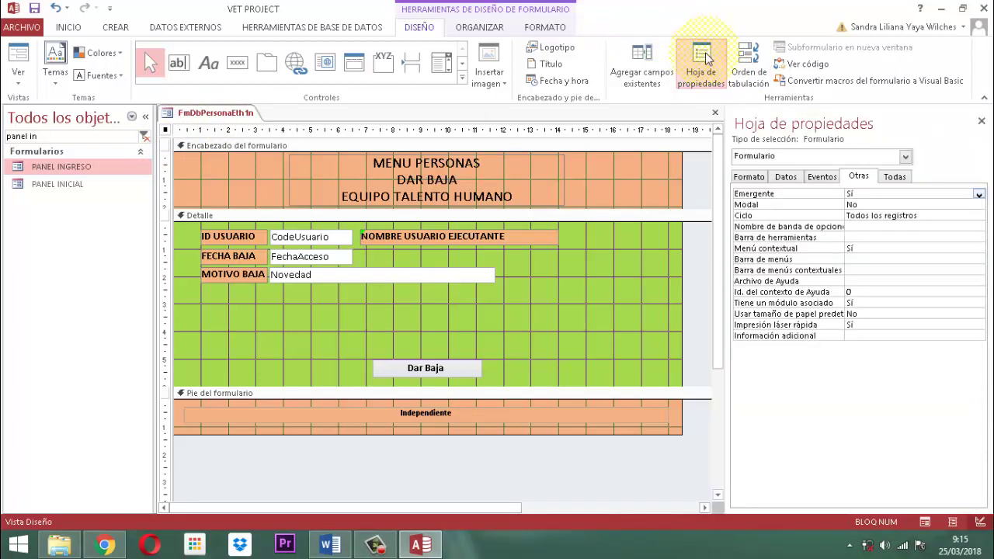
left_click(822, 177)
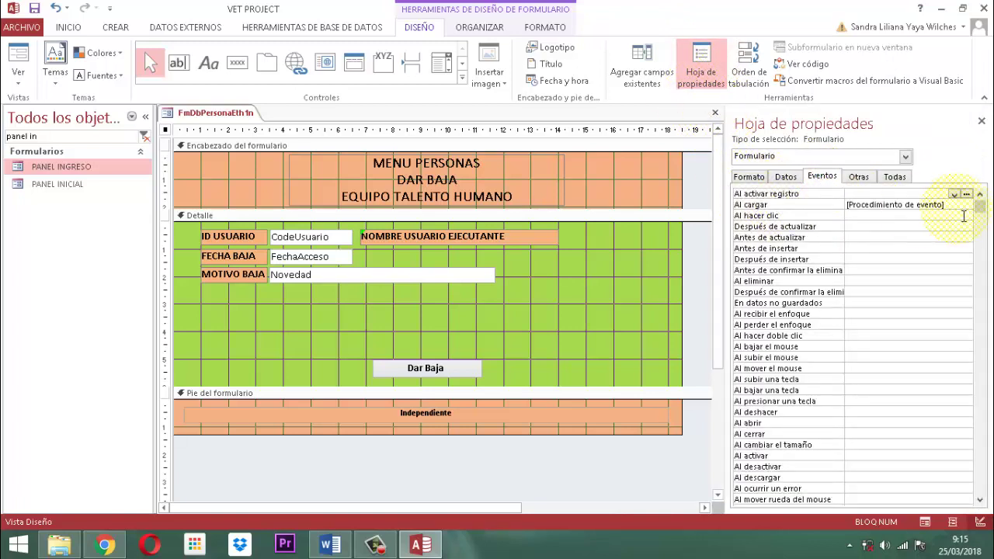
left_click(955, 205)
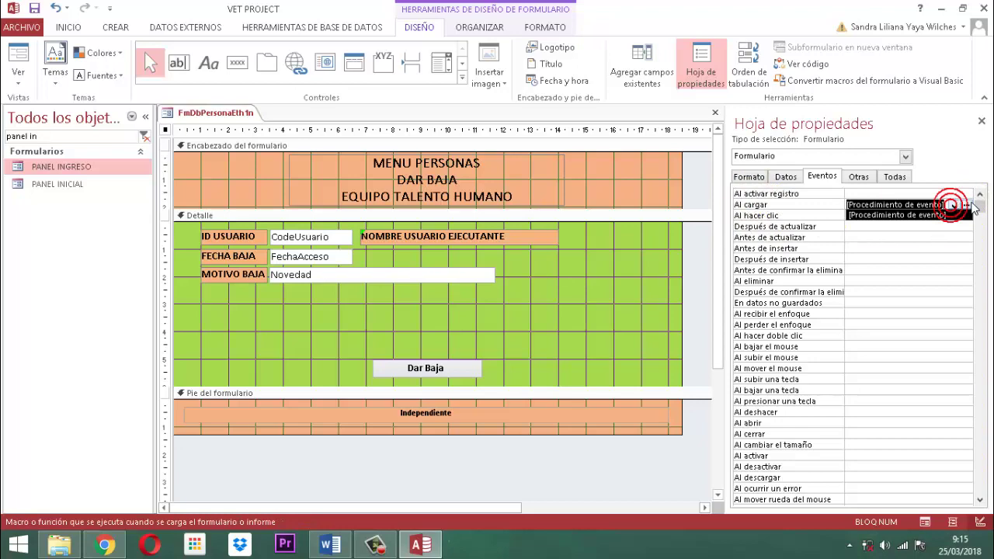
left_click(968, 206)
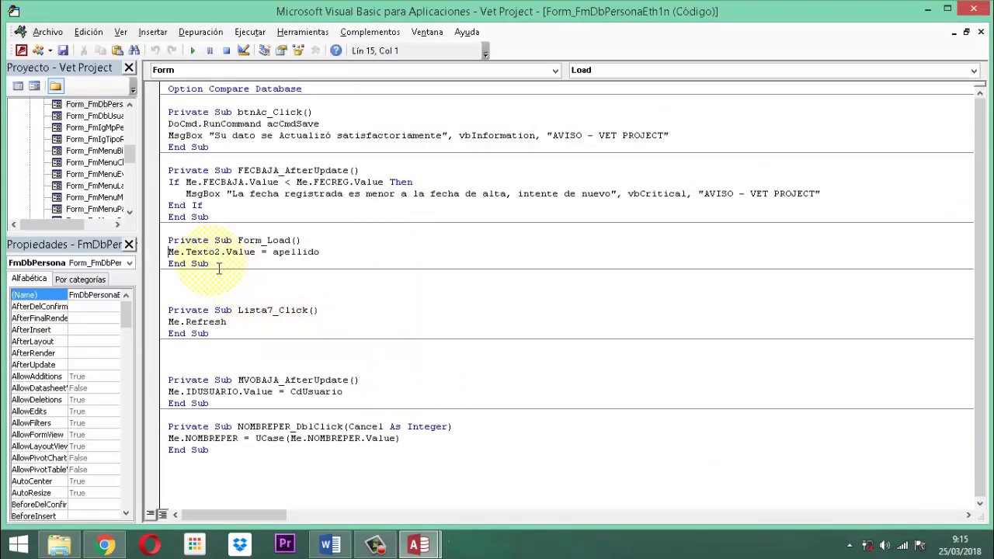
Paste the CdUsuario, NbUsuario, NbPerfil, NbMd1 and NbLb1 assignments below Texto2, after a blank line
left_click(350, 256)
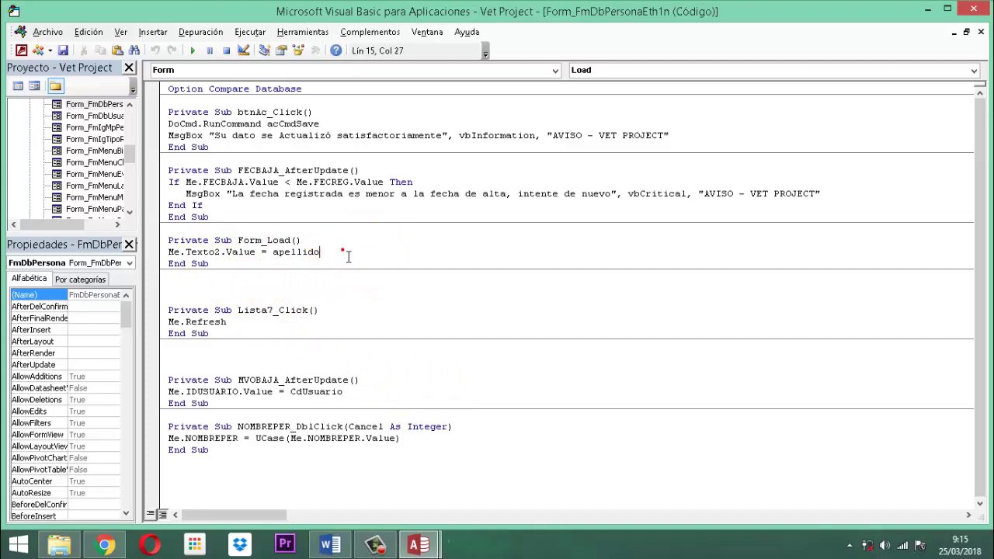
left_click(342, 250)
key("Return")
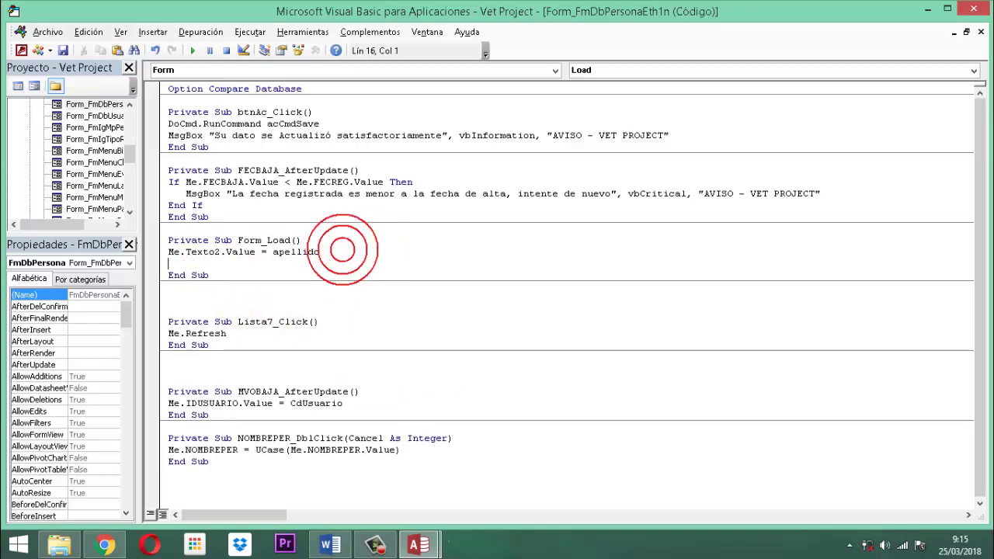
key("ctrl+v")
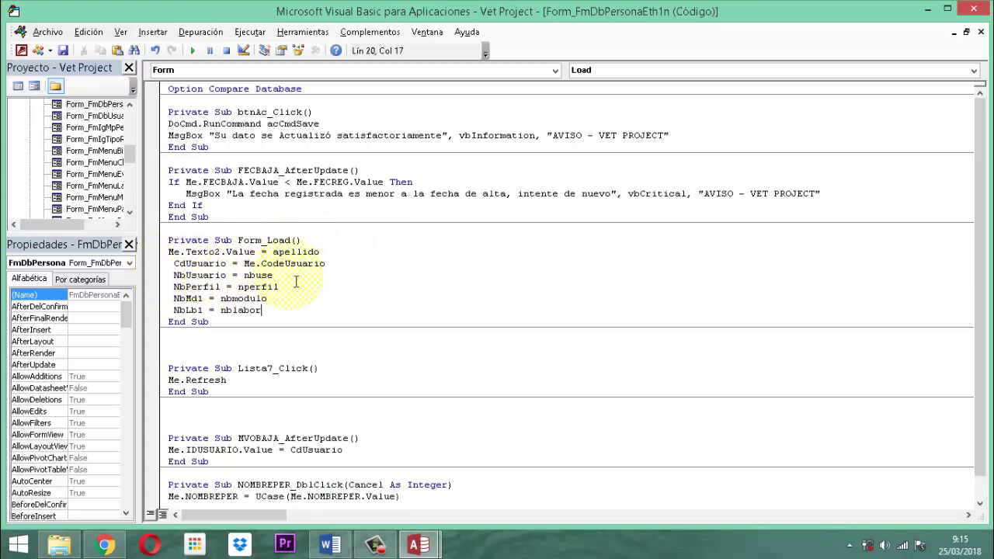
left_click(329, 253)
key("Return")
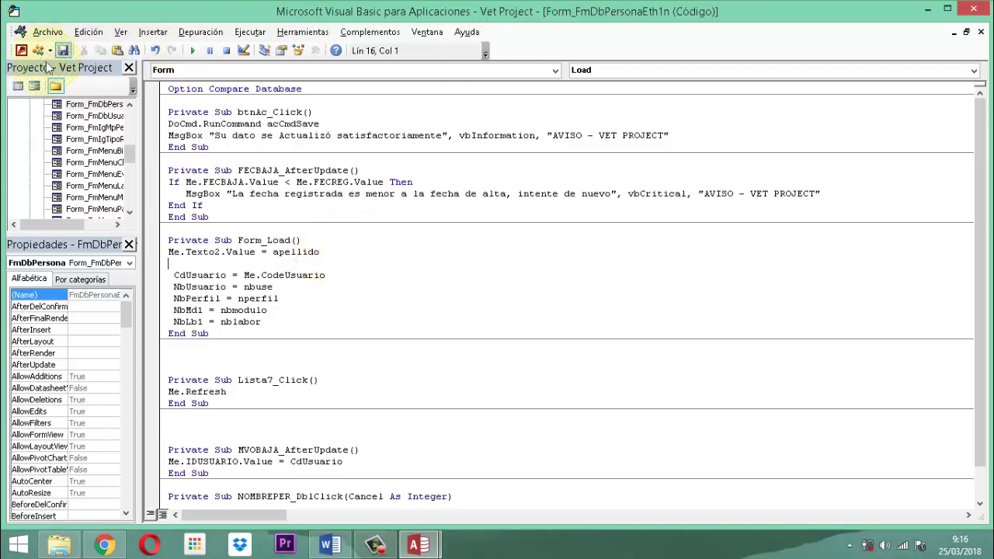
left_click_drag(21, 104, 296, 104)
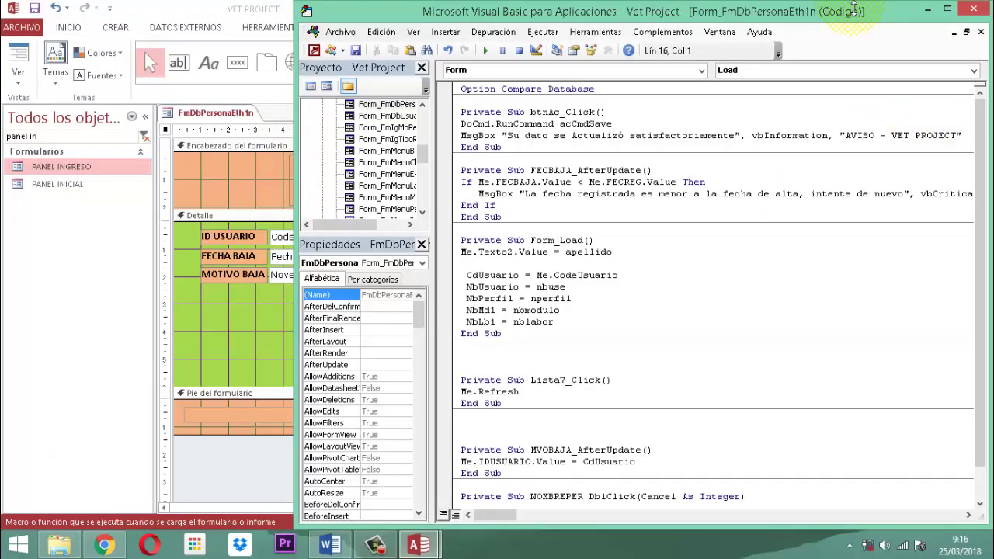
Shrink the VBA code window from its top and left edges so the Access form design shows beside it
left_click_drag(839, 1, 837, 103)
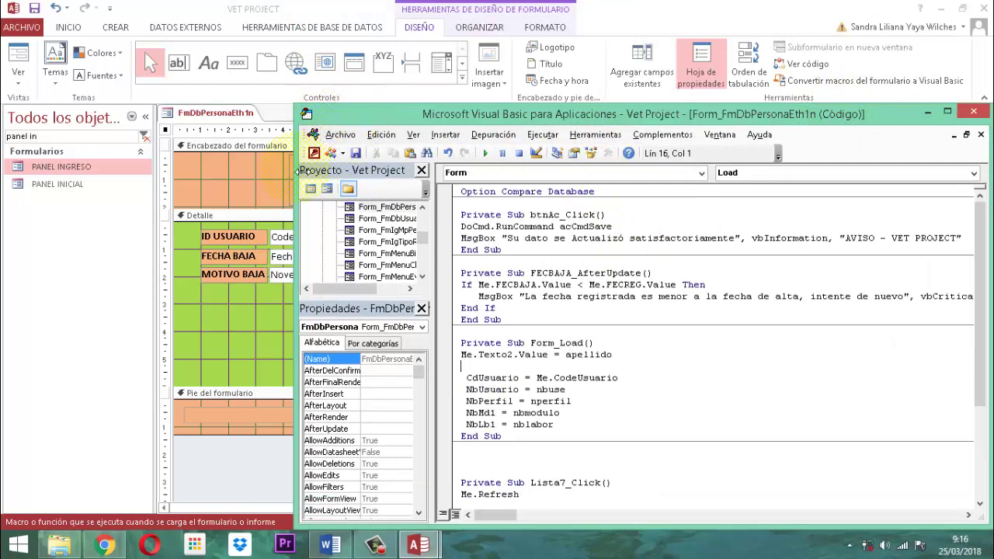
left_click_drag(296, 170, 445, 170)
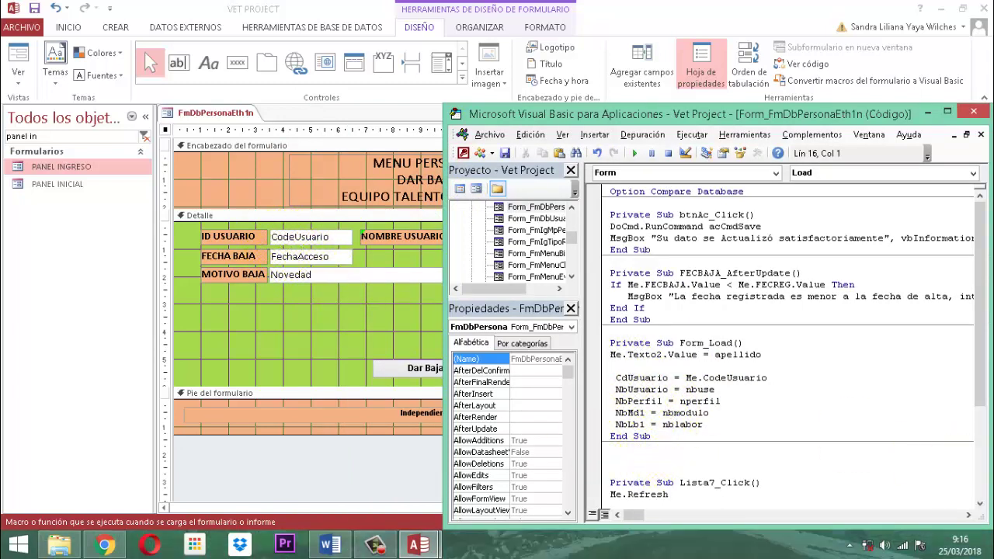
Add the lines Me.CodeUsuario.Value = CdUsuario and NbUserDb.Caption = NbUsuario to Form_Load
type("Me.")
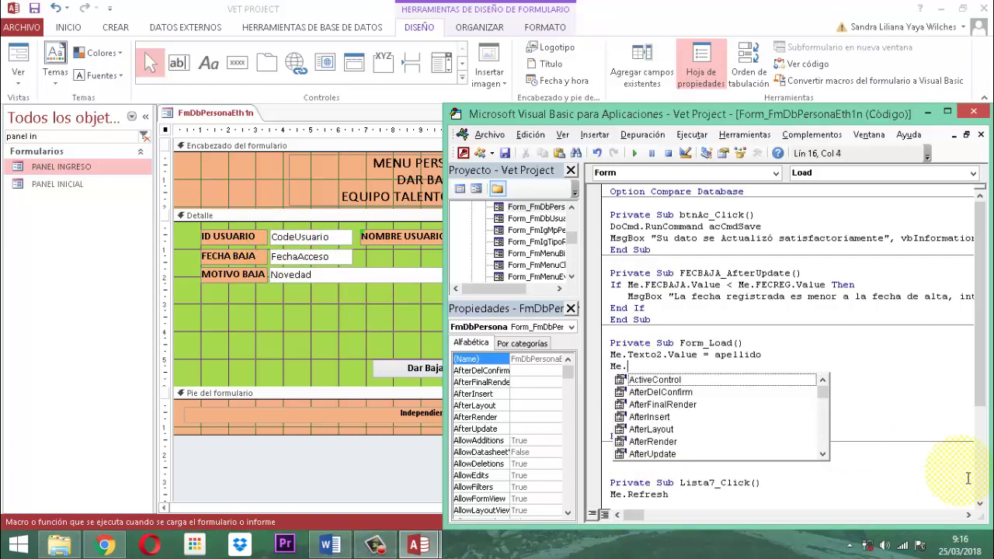
type("CodeUsuario")
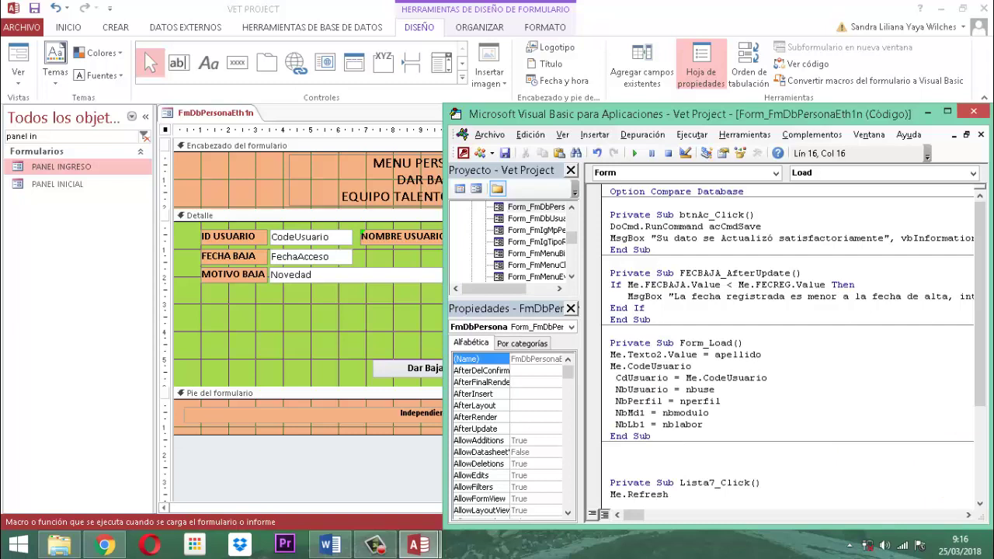
key("BackSpace")
type(".Value ")
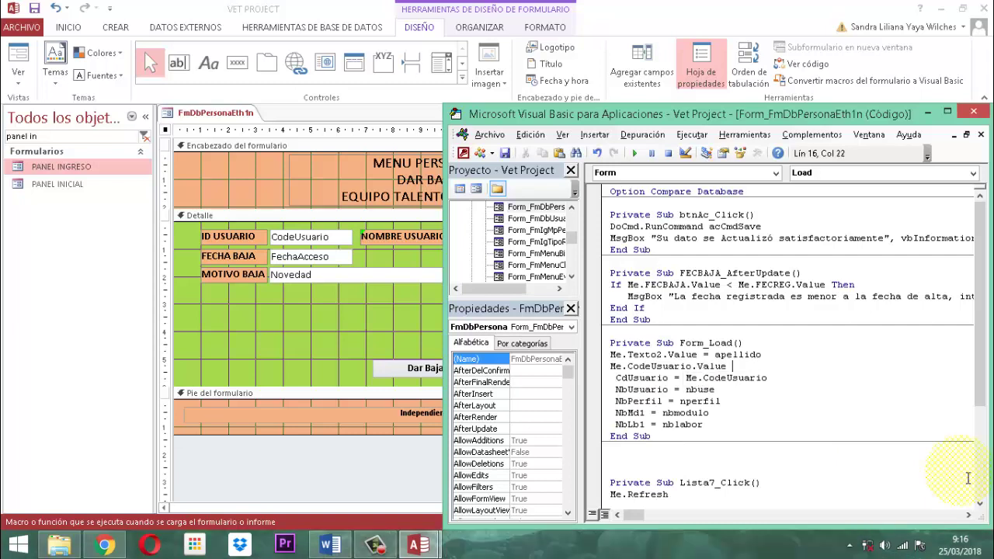
type("=")
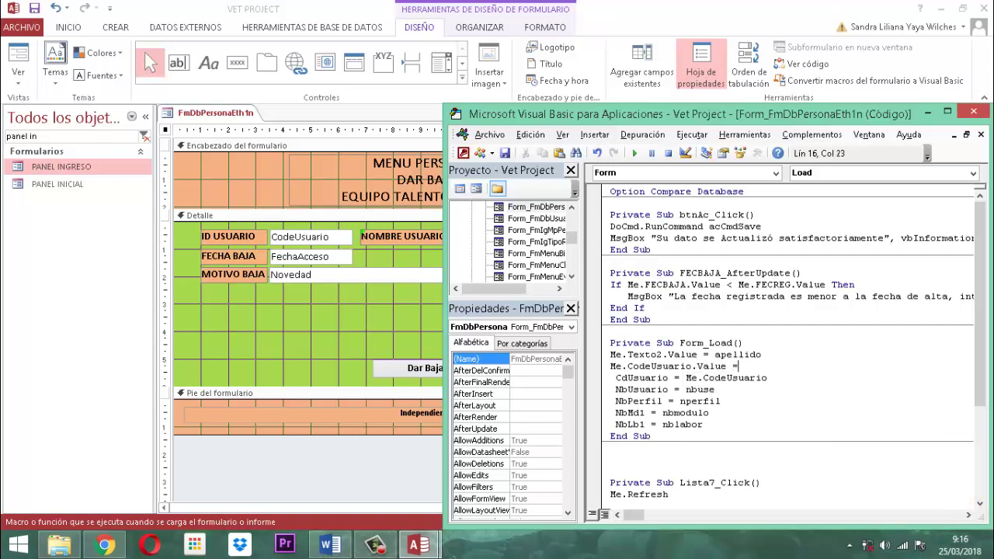
type(" CdUsuario")
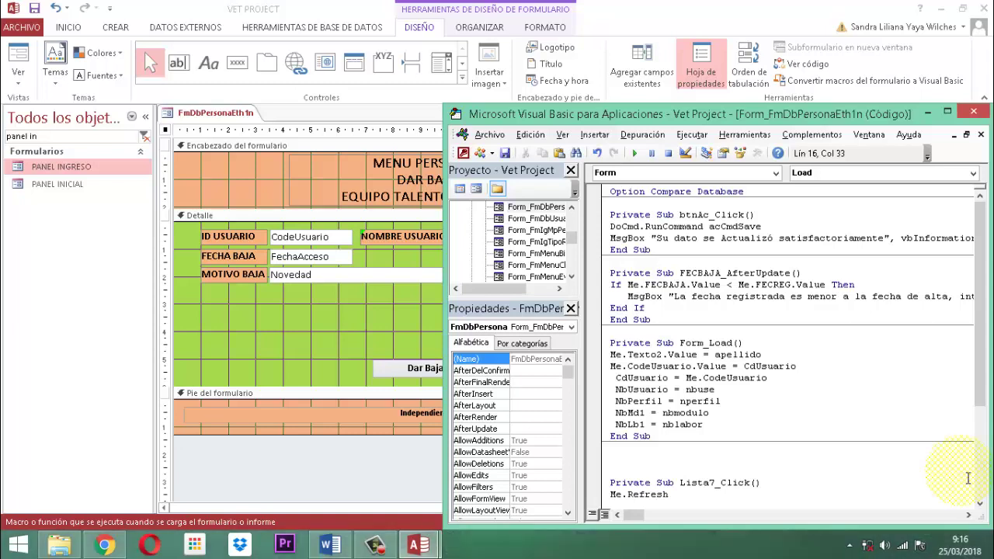
key("Return")
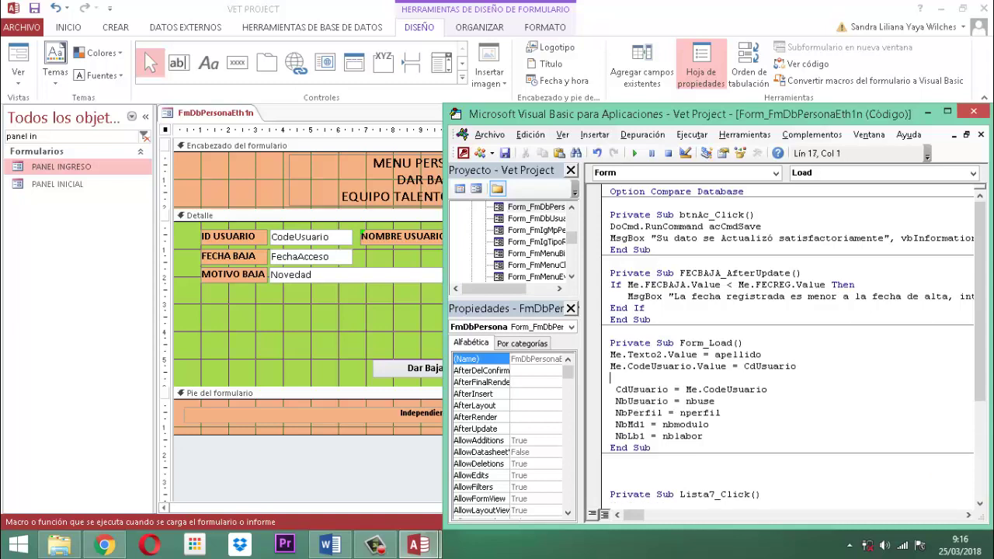
type("N")
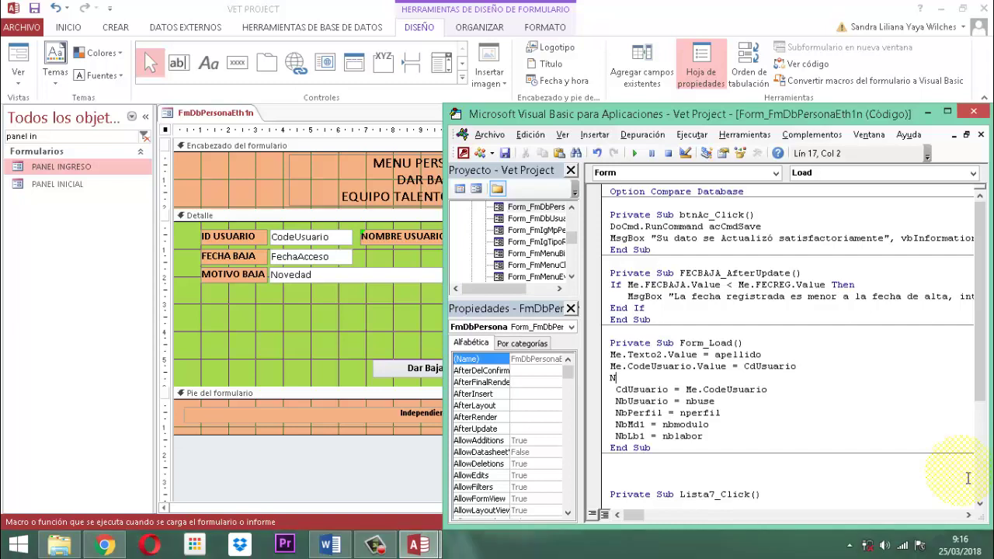
type("bUs")
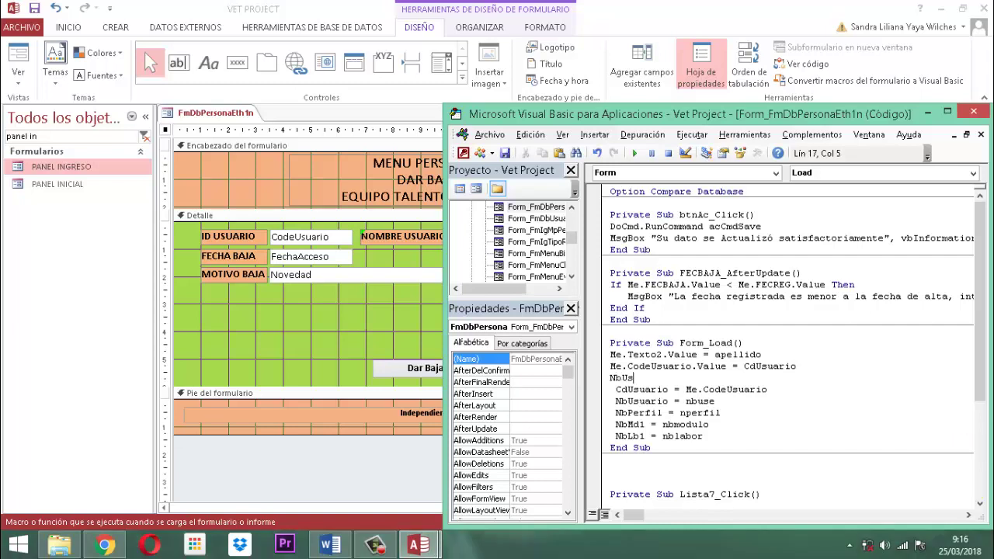
type("erDb")
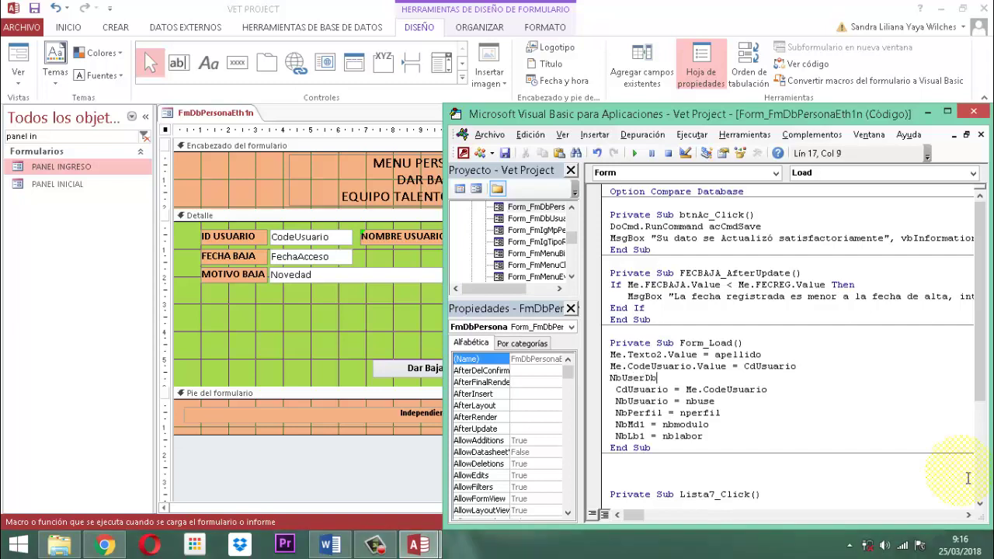
type(".caption ")
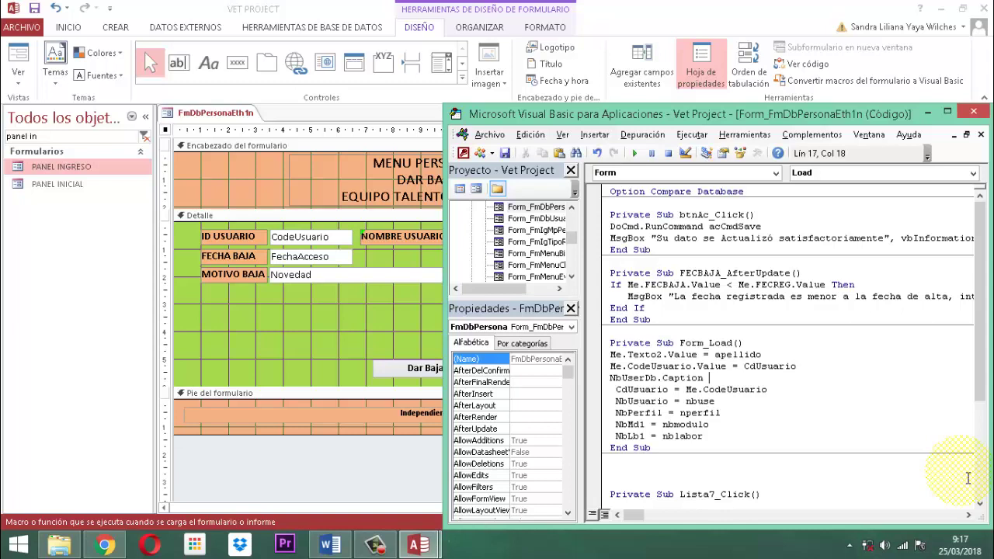
type("= ")
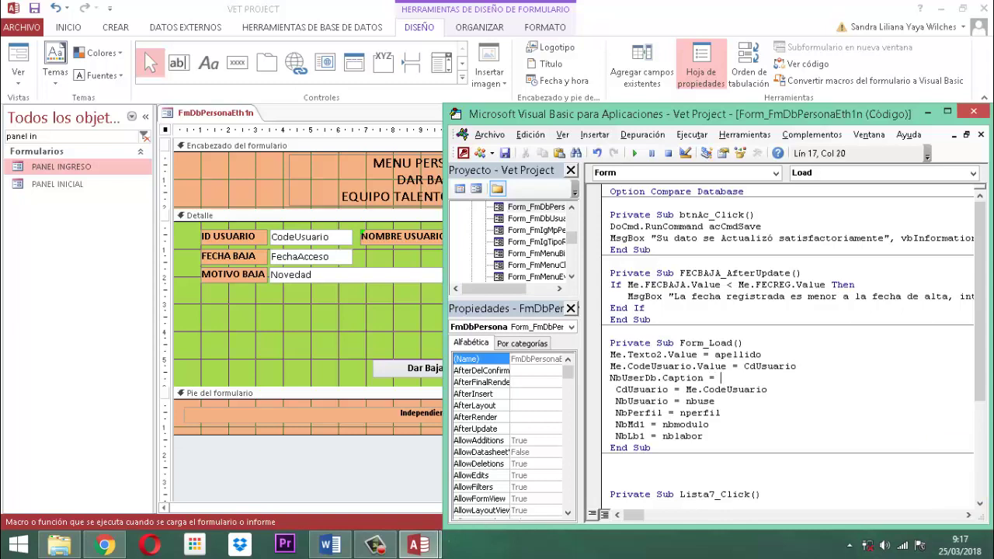
type("NbUsuario")
key("Return")
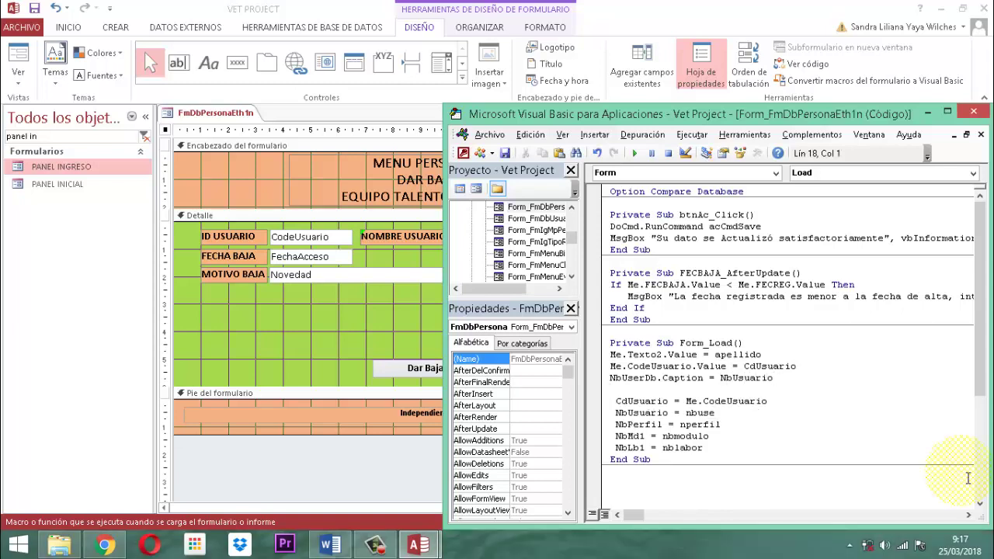
Add Me.FechaAcceso.Value = Date() to Form_Load and begin a Me.Novedad.Value line below
type("Me.")
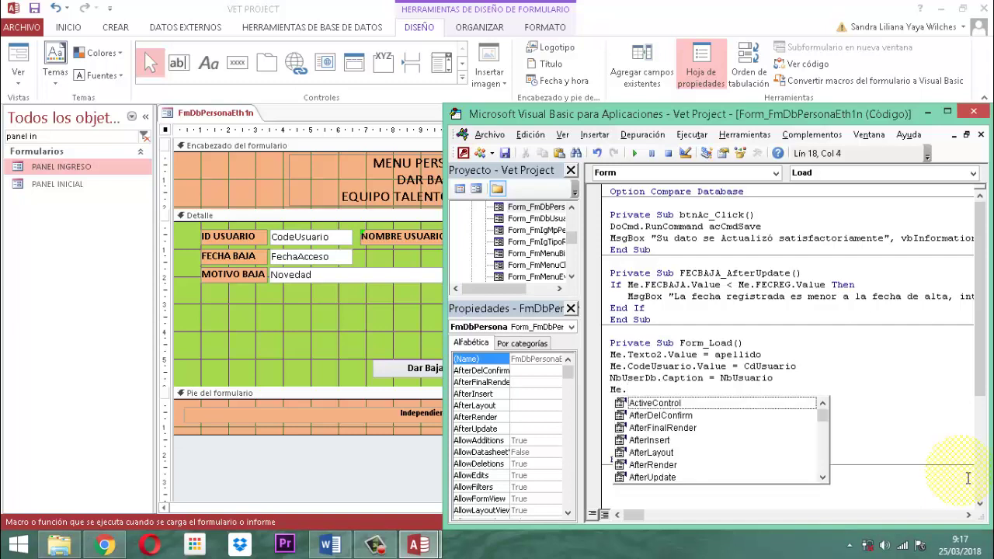
type("Fe")
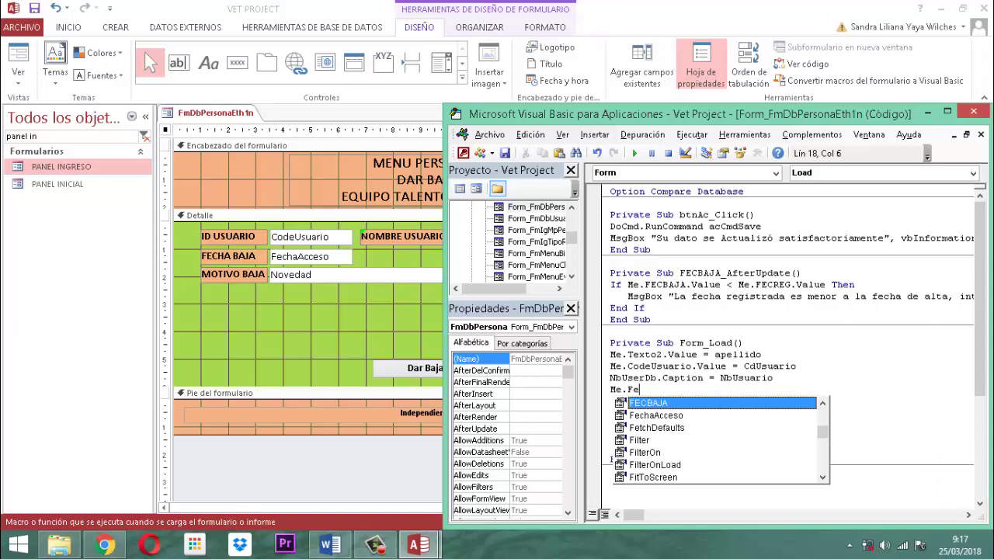
type("chaAcceso")
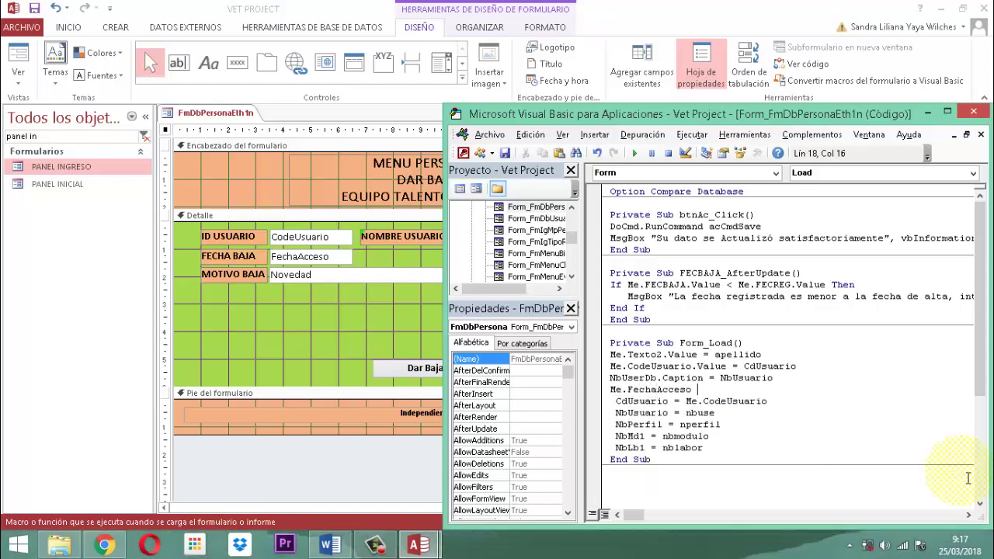
key("BackSpace")
type(".Value =")
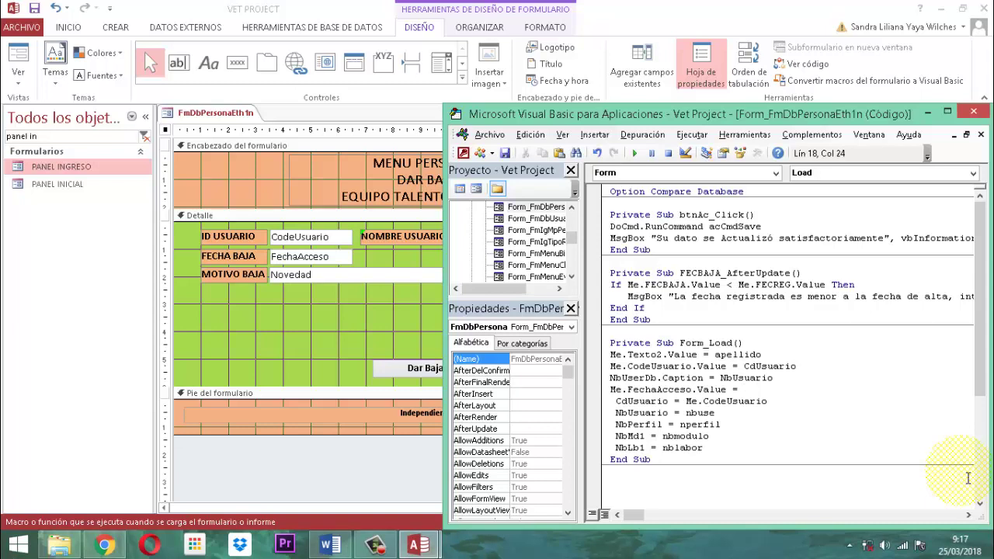
type("Dat")
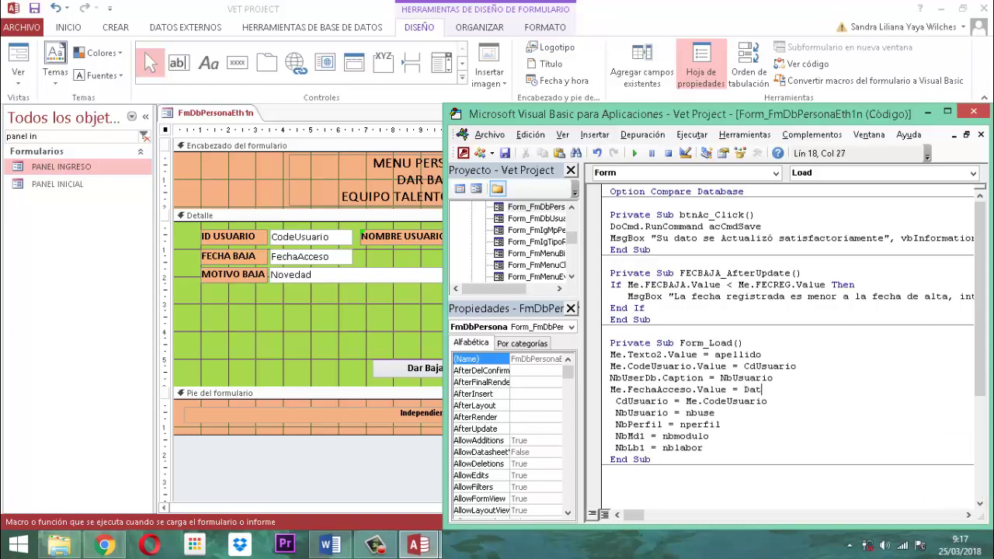
type("e()")
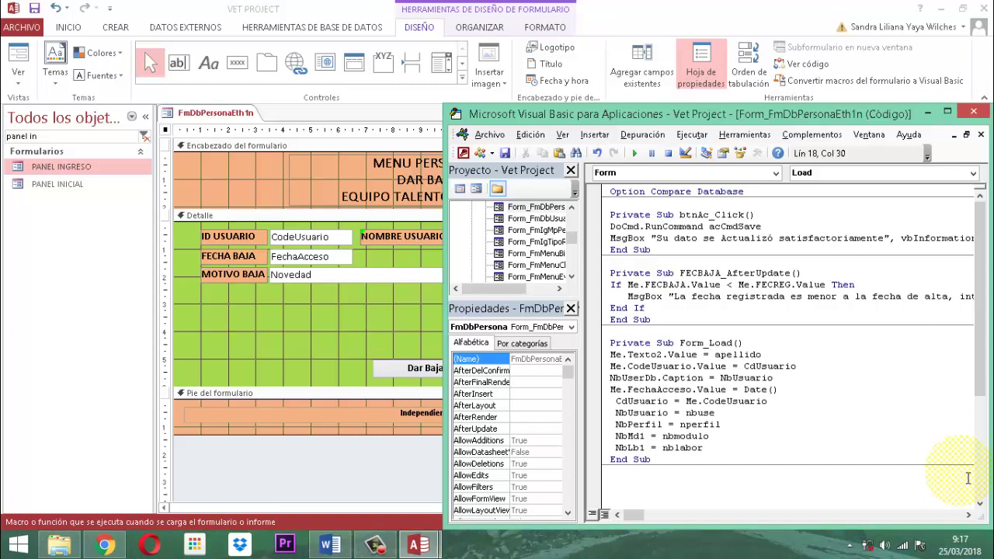
key("Return")
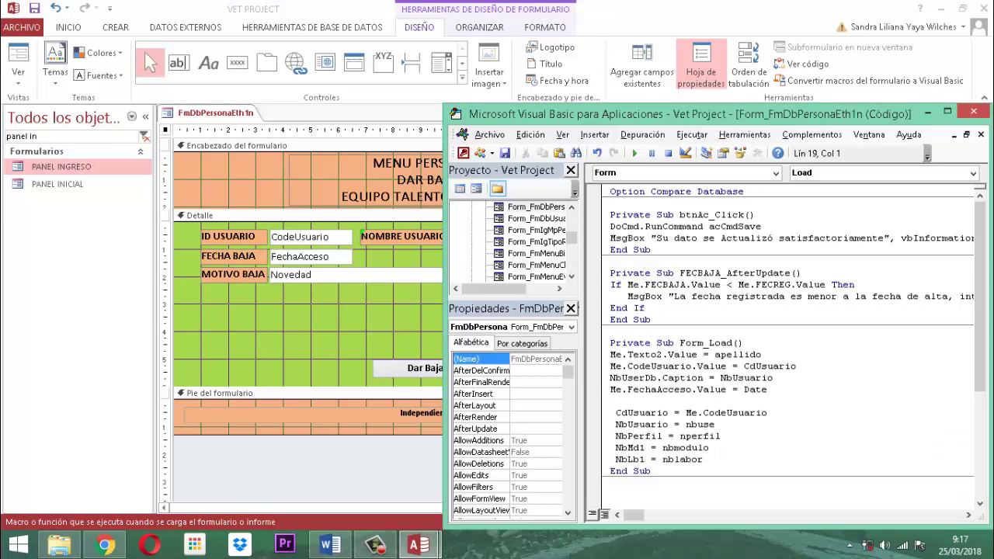
type("Me.No")
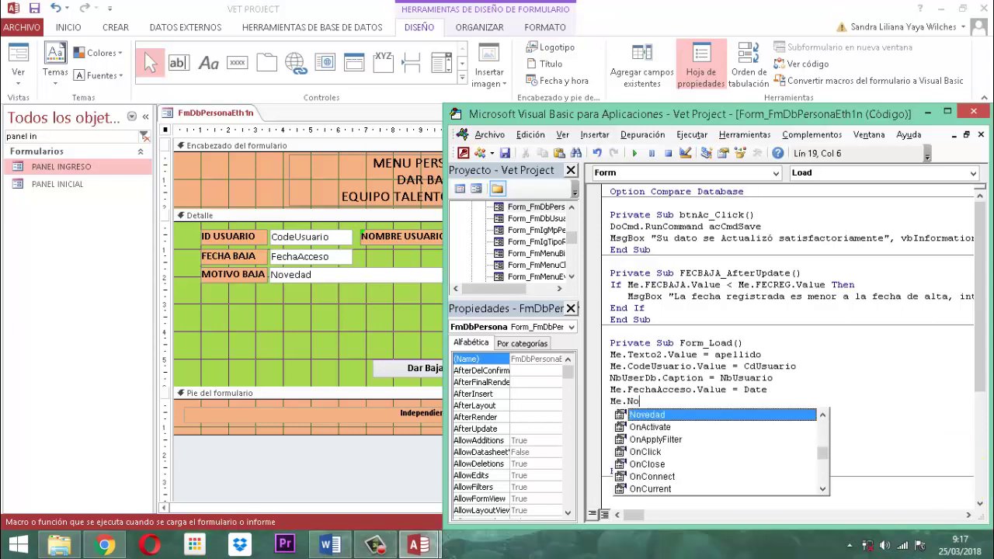
type("vedad.valu")
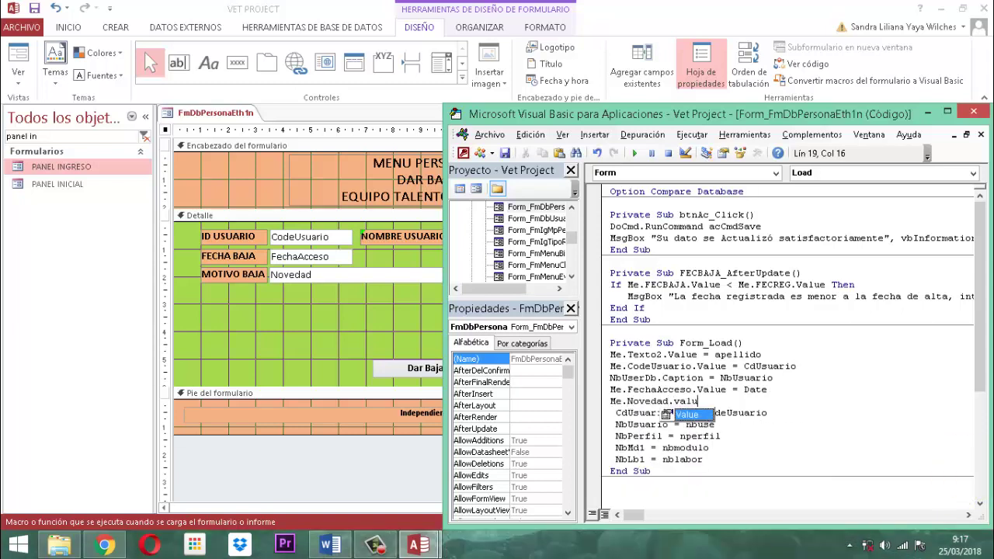
type("e =")
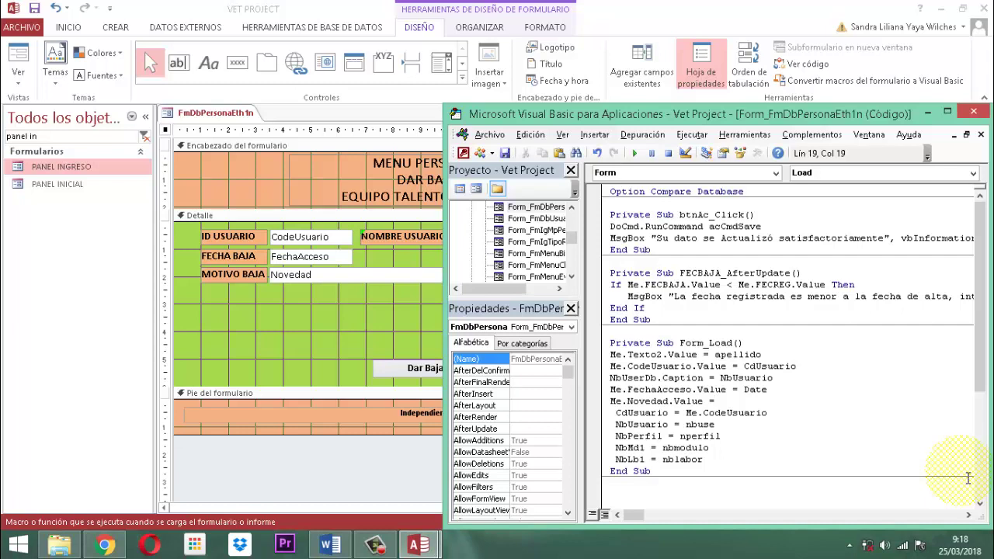
Erase the half-typed Me.Novedad.Value line under the FechaAcceso assignment
key("BackSpace")
key("BackSpace")
key("BackSpace")
key("BackSpace")
key("BackSpace")
key("BackSpace")
key("BackSpace")
key("BackSpace")
key("BackSpace")
key("BackSpace")
key("BackSpace")
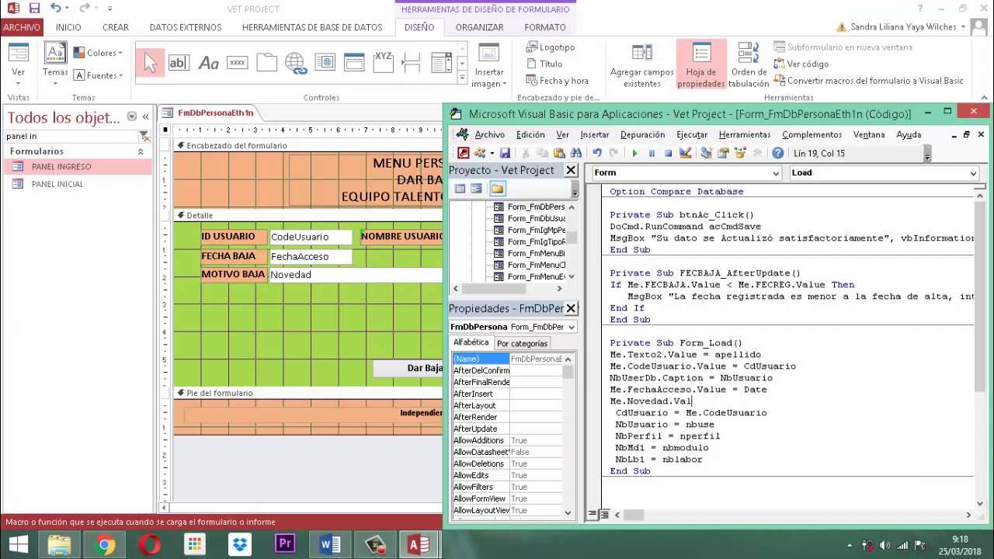
key("BackSpace")
key("BackSpace")
key("BackSpace")
key("BackSpace")
key("BackSpace")
key("BackSpace")
key("BackSpace")
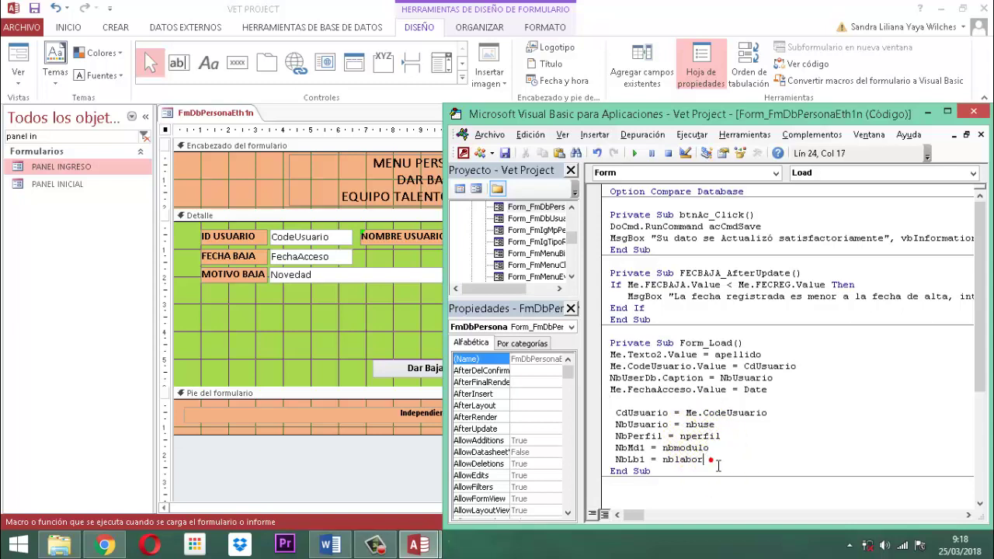
Delete the CdUsuario through NbLb1 assignment lines and the blank lines after the FechaAcceso line
left_click_drag(703, 460, 627, 416)
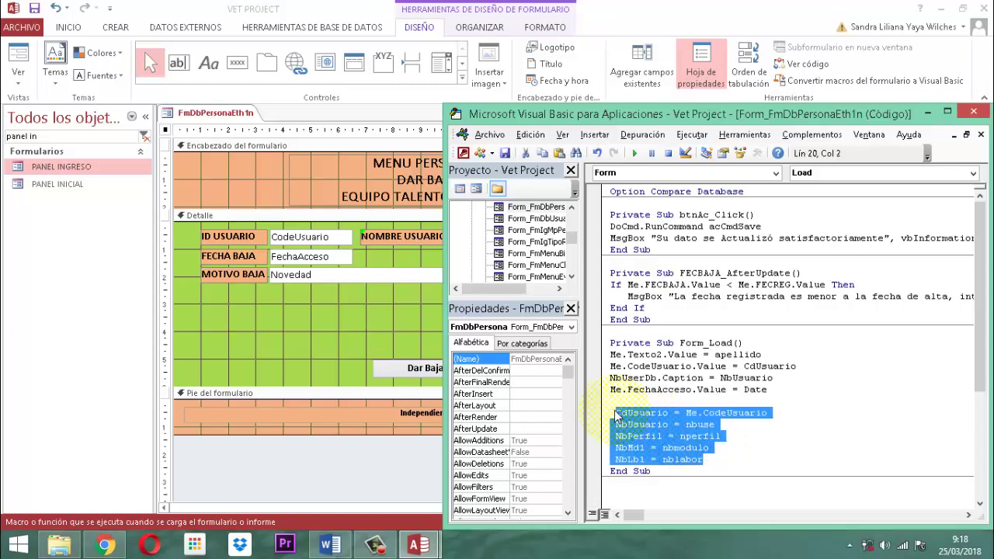
key("BackSpace")
key("BackSpace")
key("BackSpace")
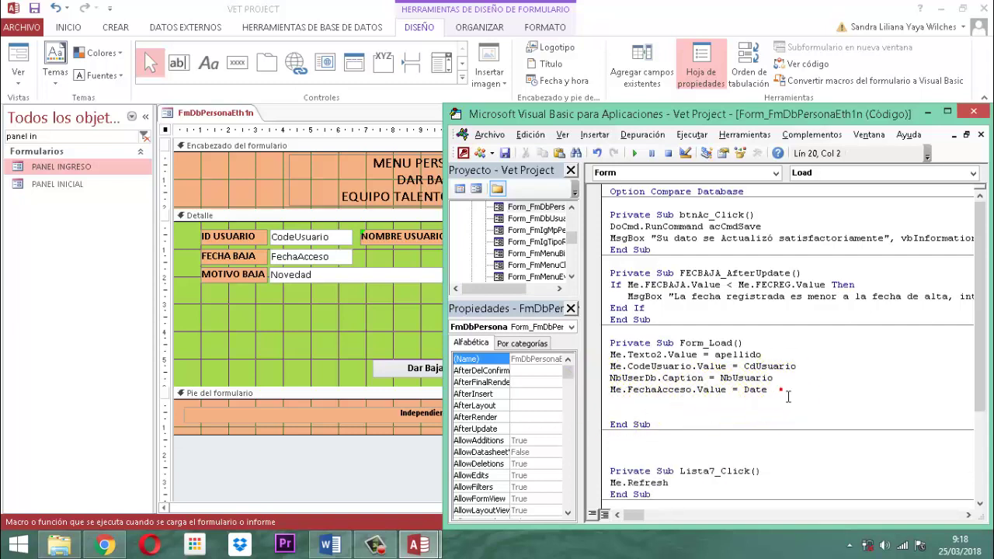
left_click(780, 391)
type("()")
left_click(611, 401)
left_click(789, 394)
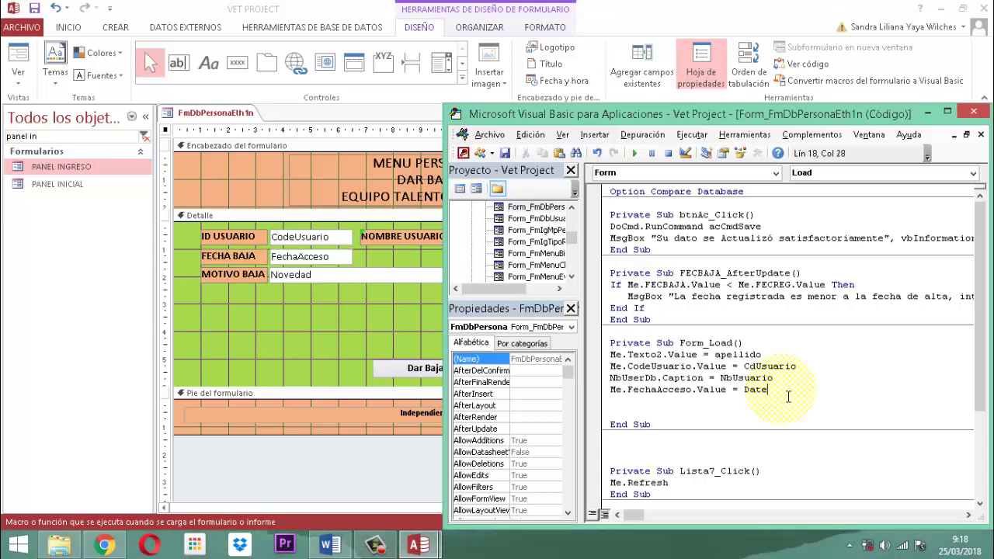
key("Delete")
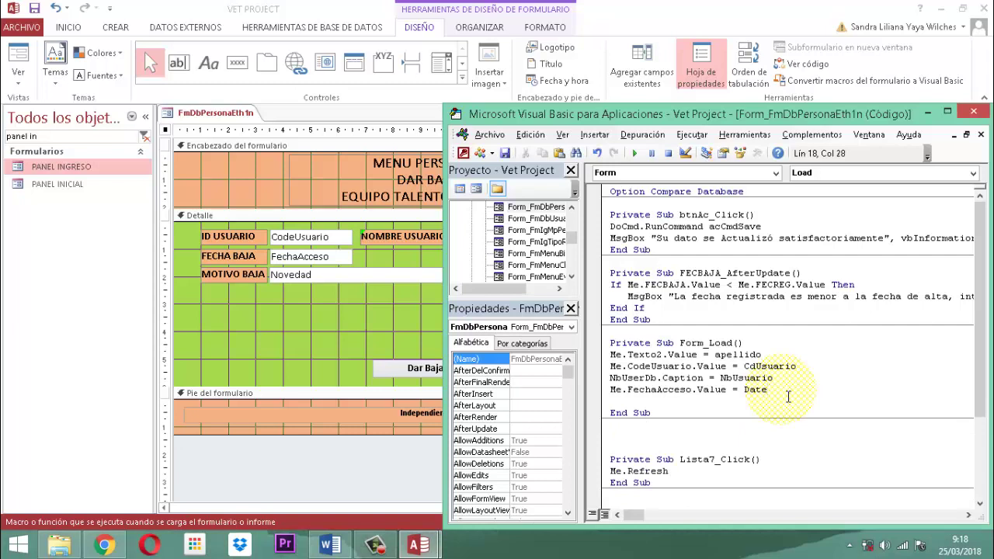
key("Delete")
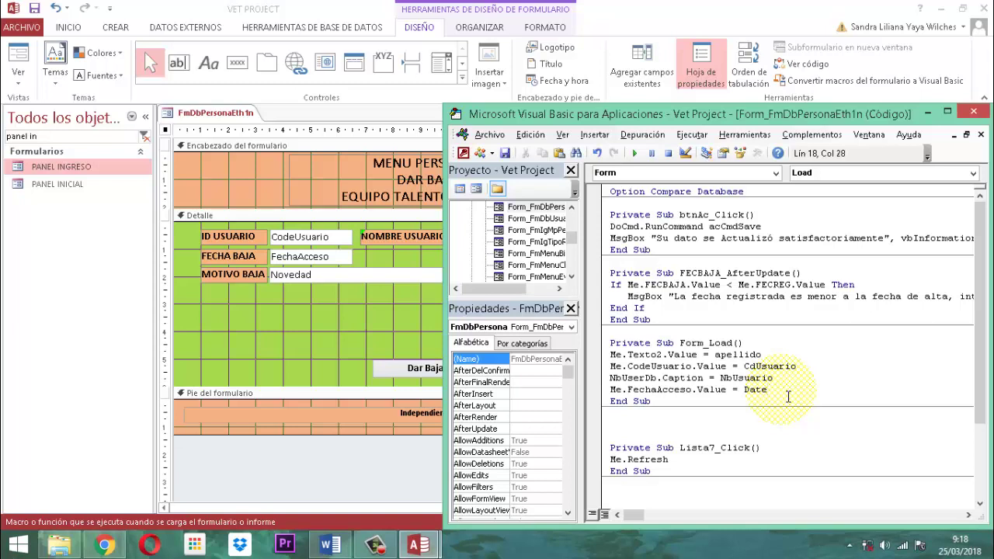
Remove the FechaAcceso date line and leftover empty line, then save the code and close the editor
key("shift+Home")
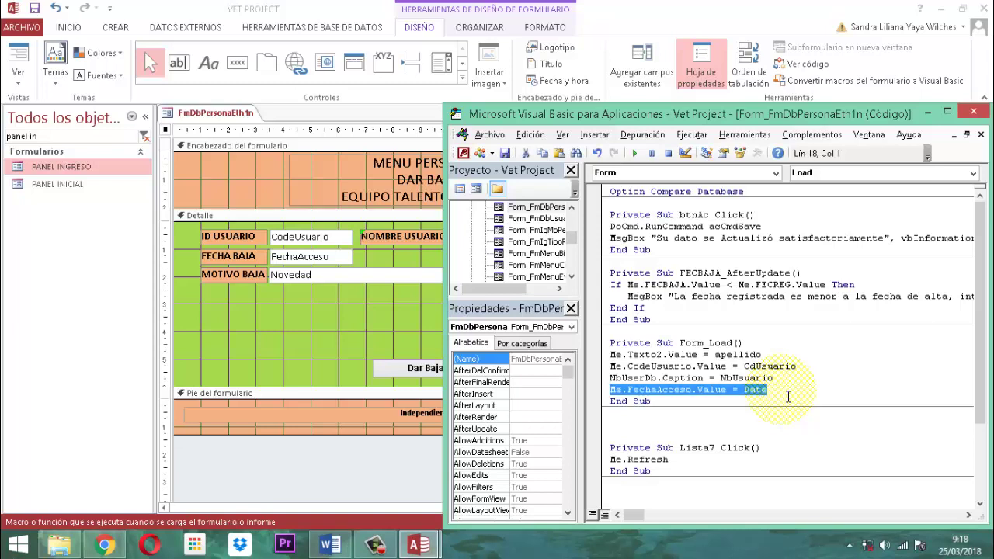
key("BackSpace")
left_click(796, 379)
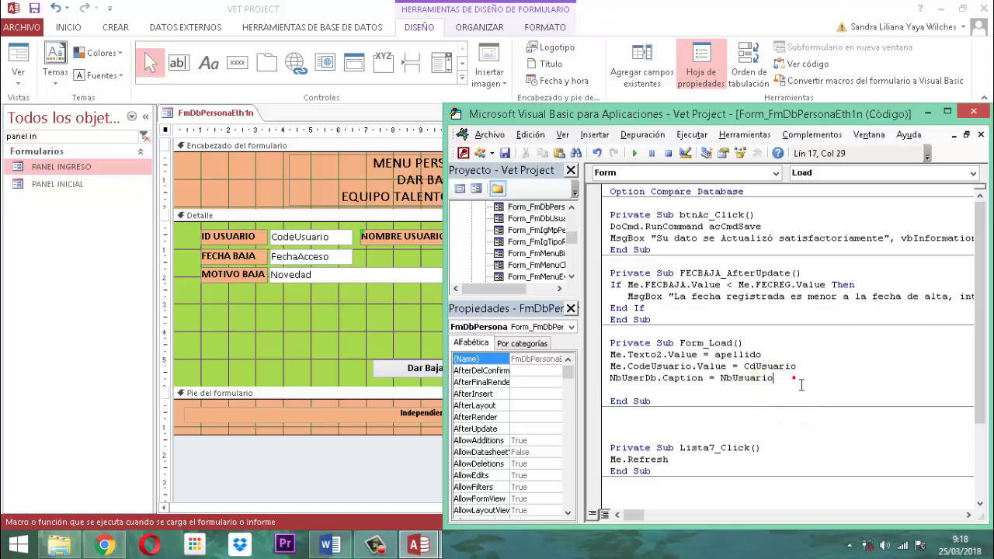
key("Delete")
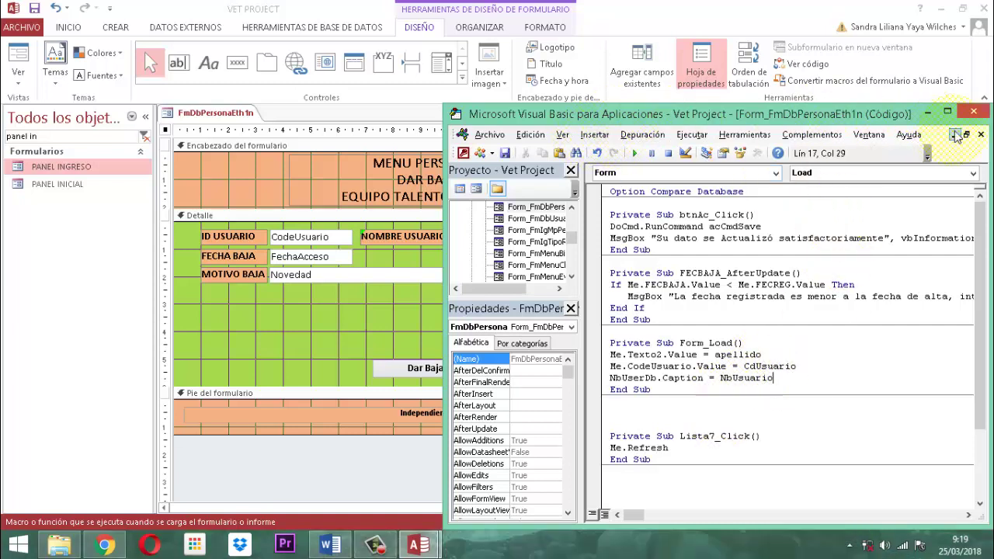
left_click(505, 154)
left_click(983, 114)
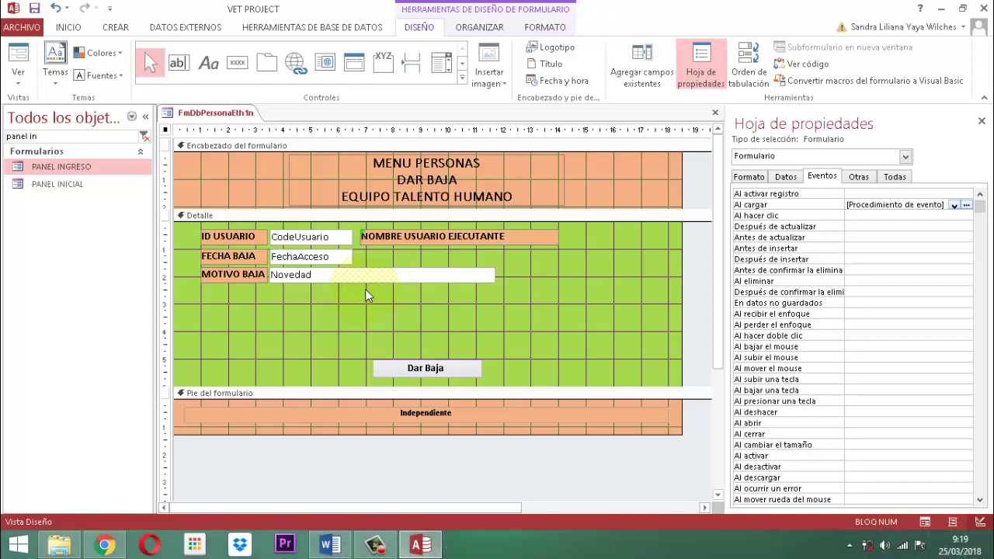
Show the Datos properties of the FECBAJA date box, bound to FechaAcceso
left_click(316, 262)
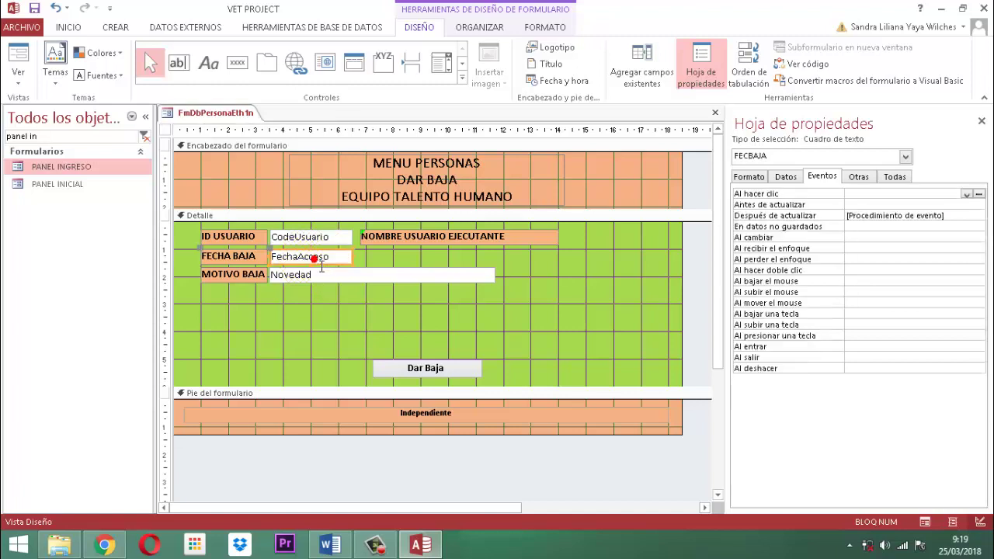
left_click(788, 177)
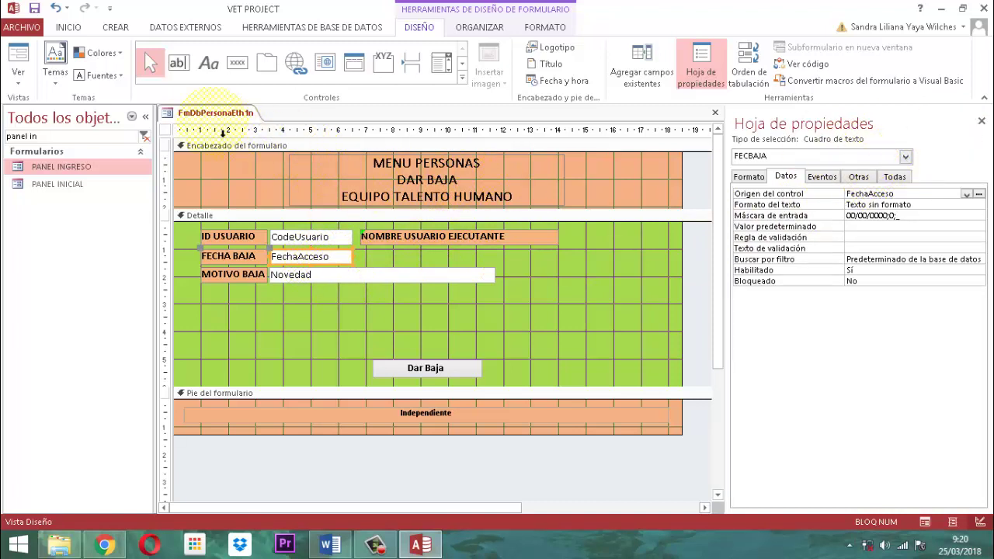
Save FmDbPersonaEth1n, hide its property sheet, and close its Design view
right_click(208, 115)
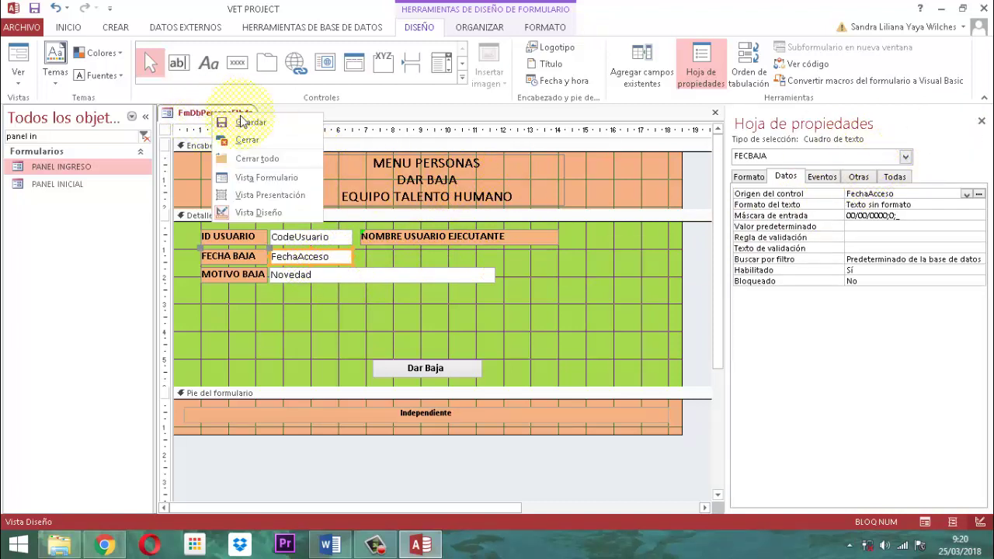
left_click(237, 122)
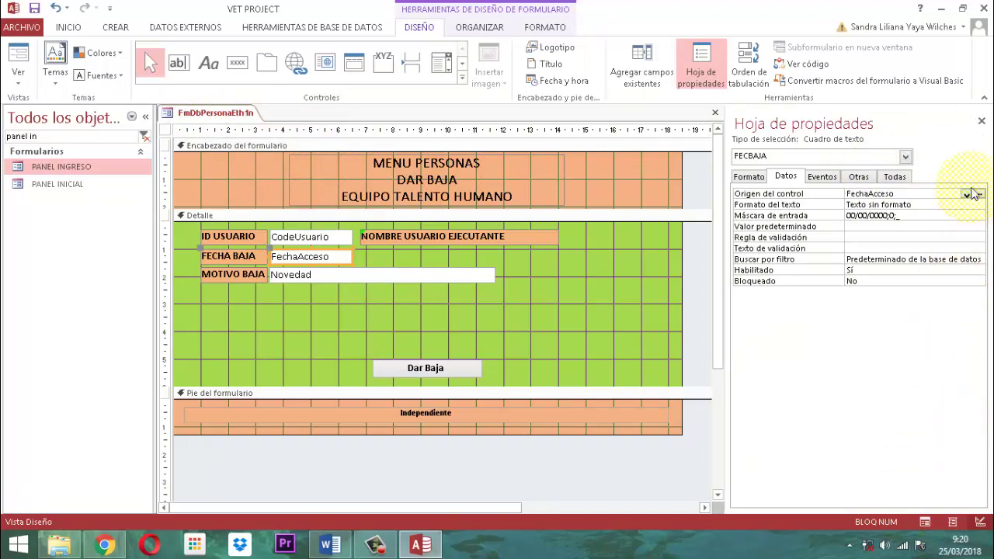
left_click(982, 122)
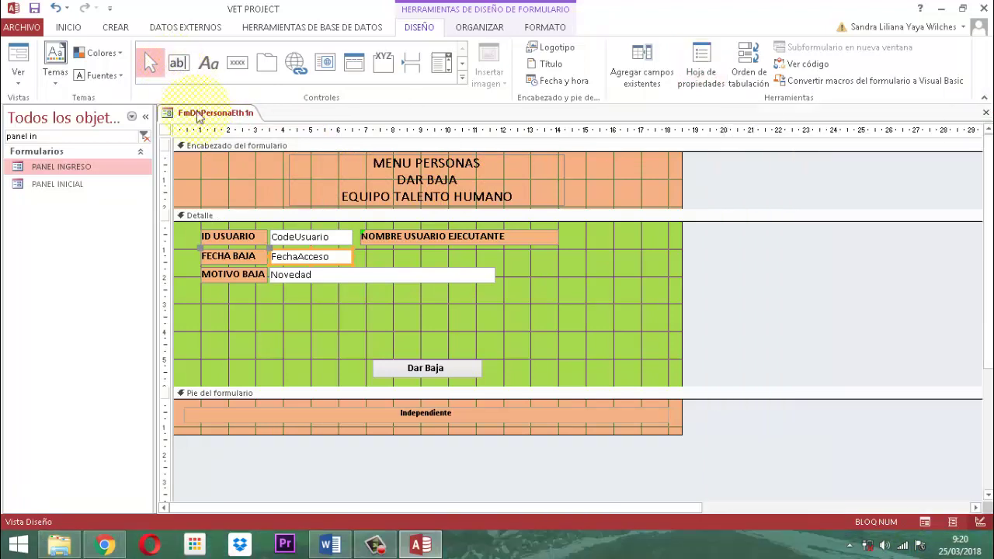
right_click(208, 117)
left_click(241, 143)
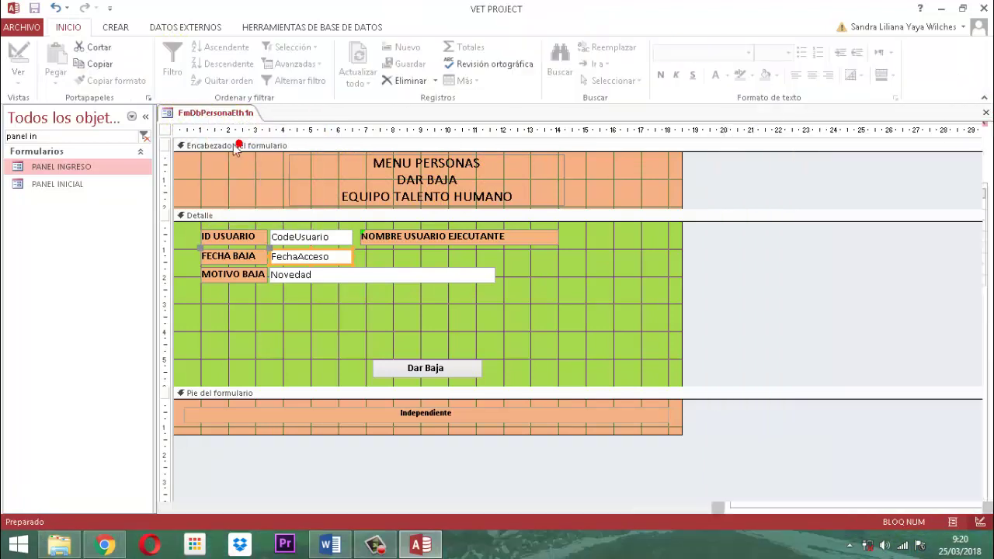
Search the navigation pane for FmDbPersonaEth1 and open it in Design view
triple_click(31, 136)
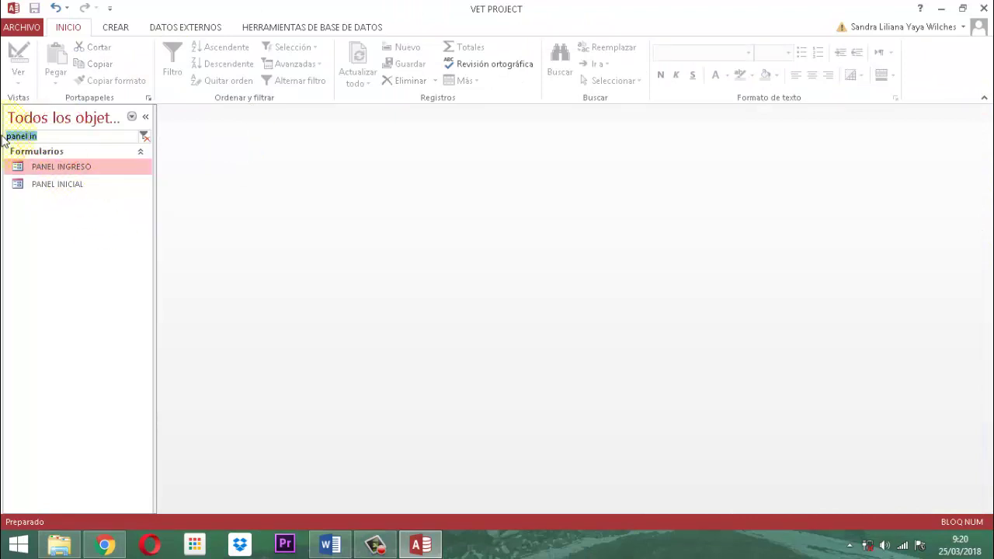
type("F")
key("BackSpace")
type("f")
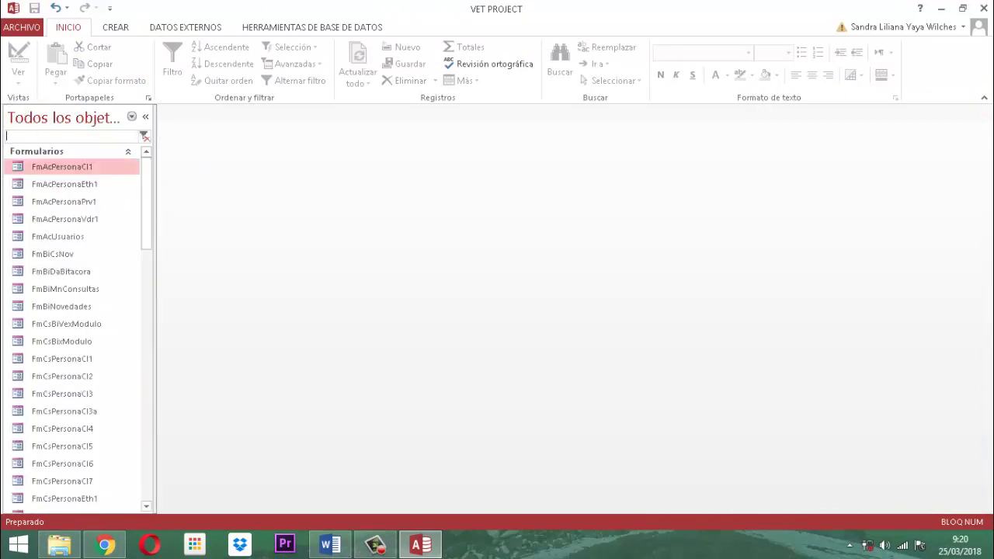
key("Caps_Lock")
key("BackSpace")
type("F")
key("Caps_Lock")
type("mDbPerson")
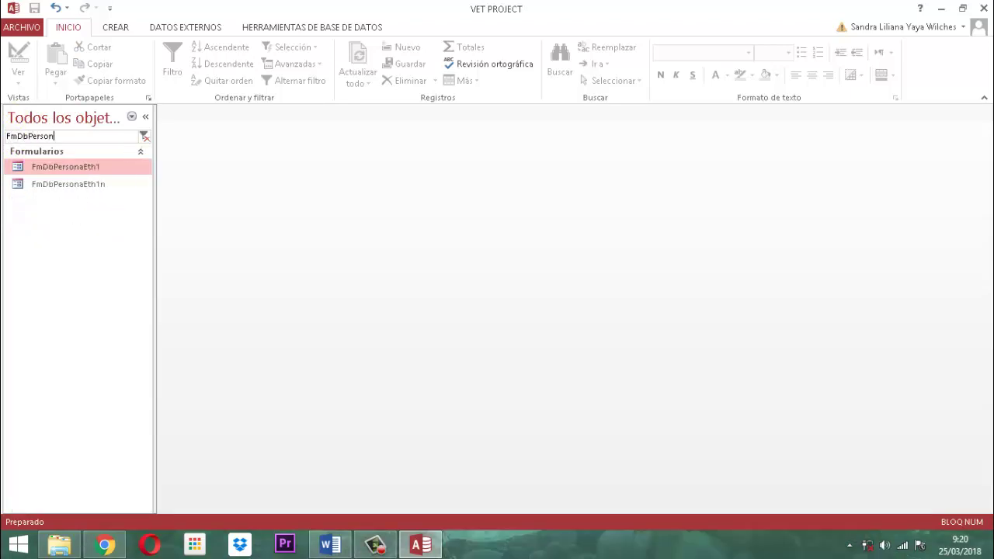
type("aEth1")
right_click(87, 167)
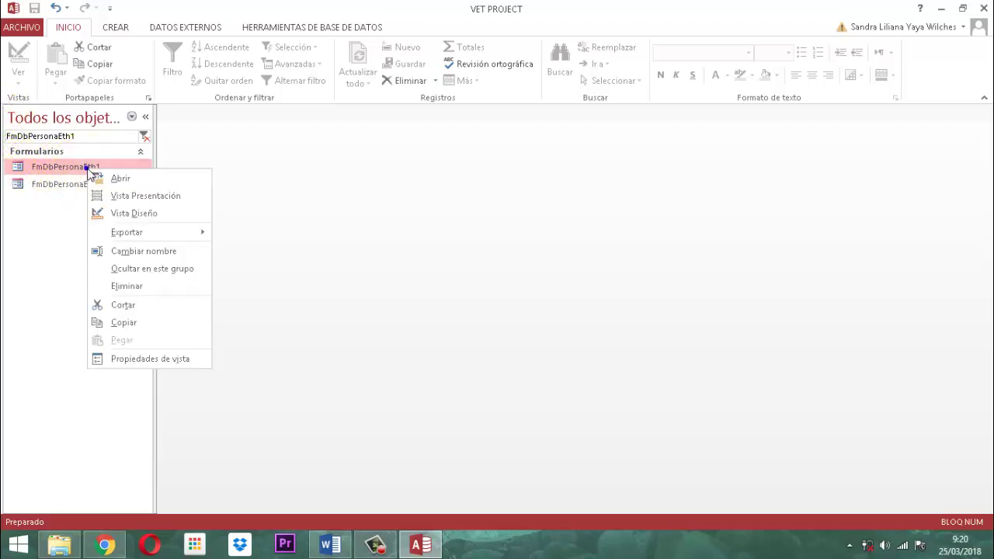
left_click(134, 214)
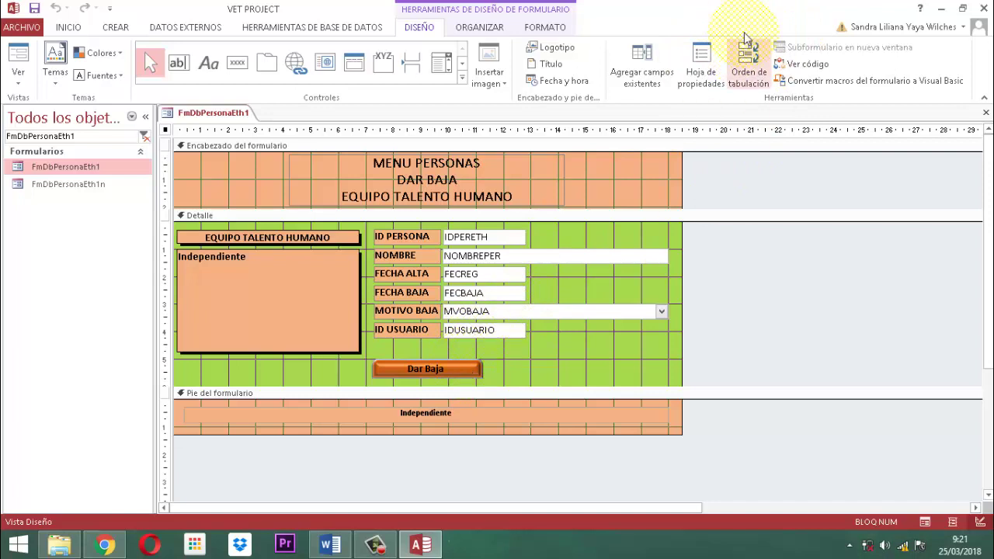
Create an empty On Click procedure for the Dar Baja button from its event properties
left_click(462, 369)
left_click(703, 62)
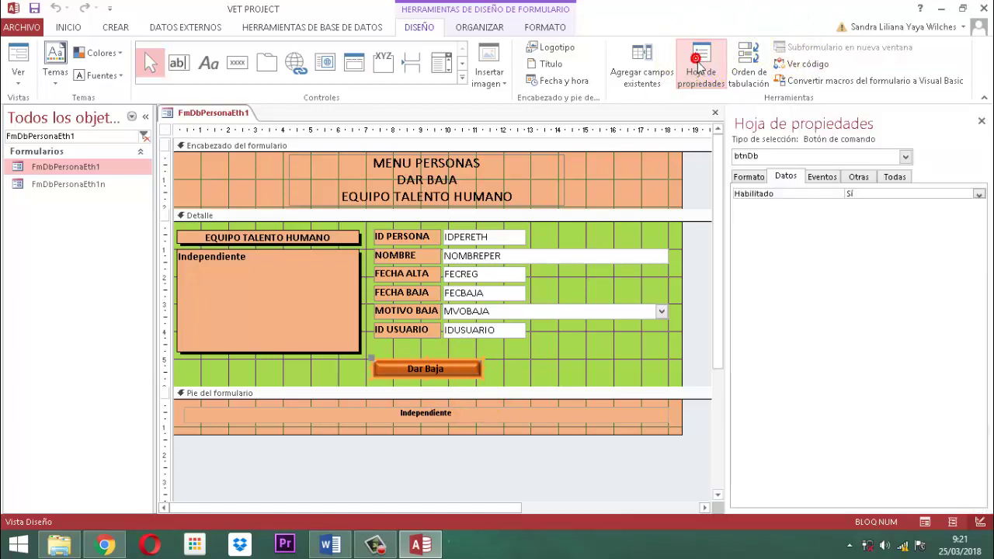
left_click(822, 178)
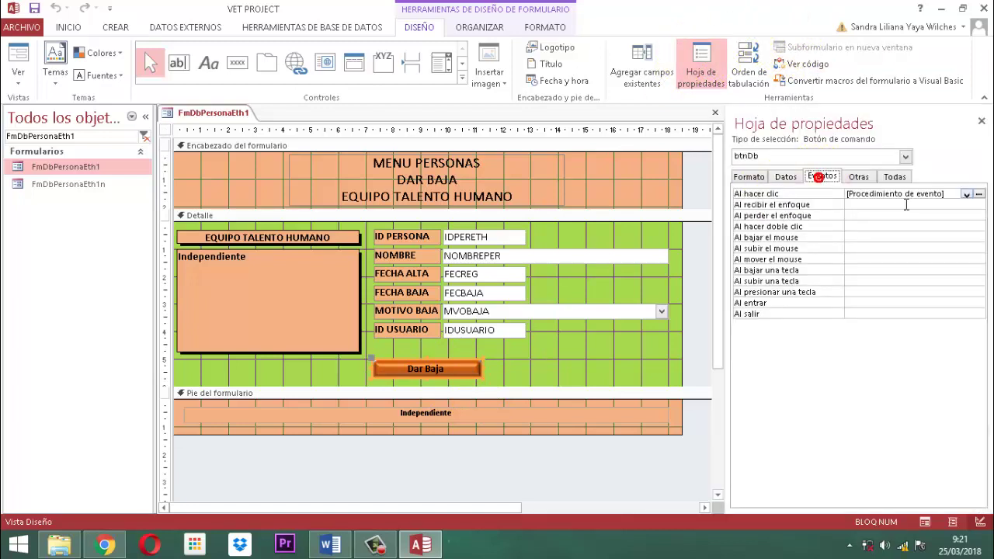
left_click(979, 193)
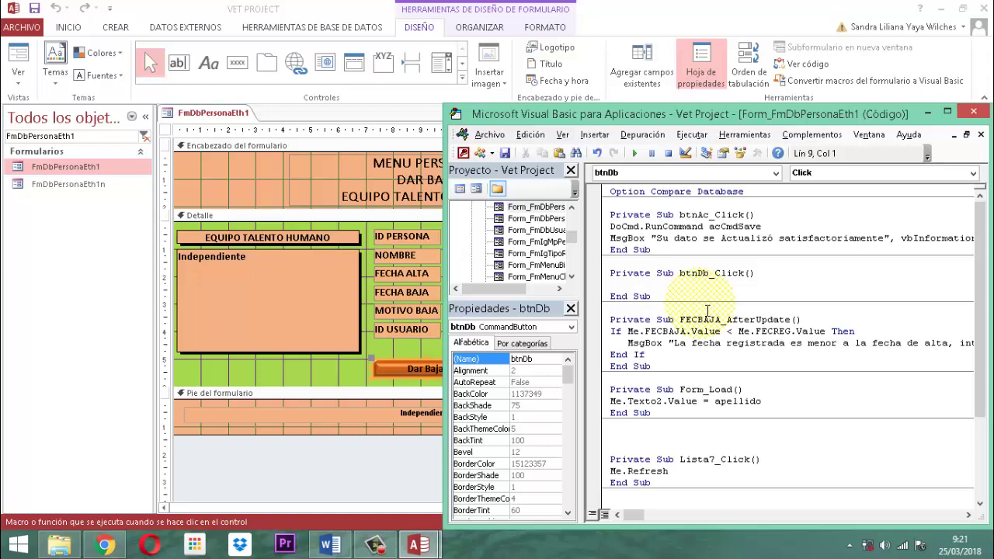
Delete the old btnAc_Click procedure and start a Me. line inside btnDb_Click
left_click(651, 238)
left_click(655, 249, "shift")
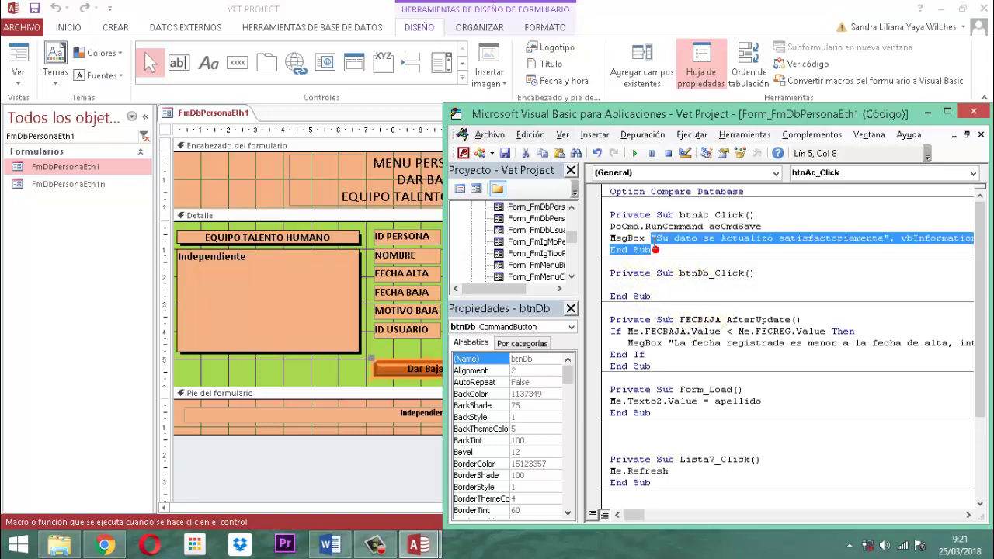
left_click_drag(655, 249, 622, 206)
key("Delete")
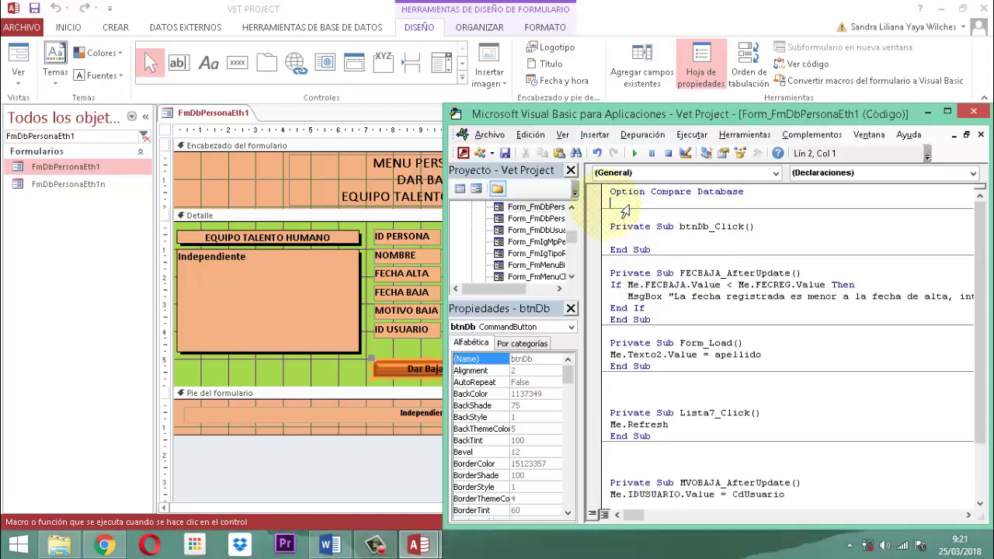
left_click(613, 237)
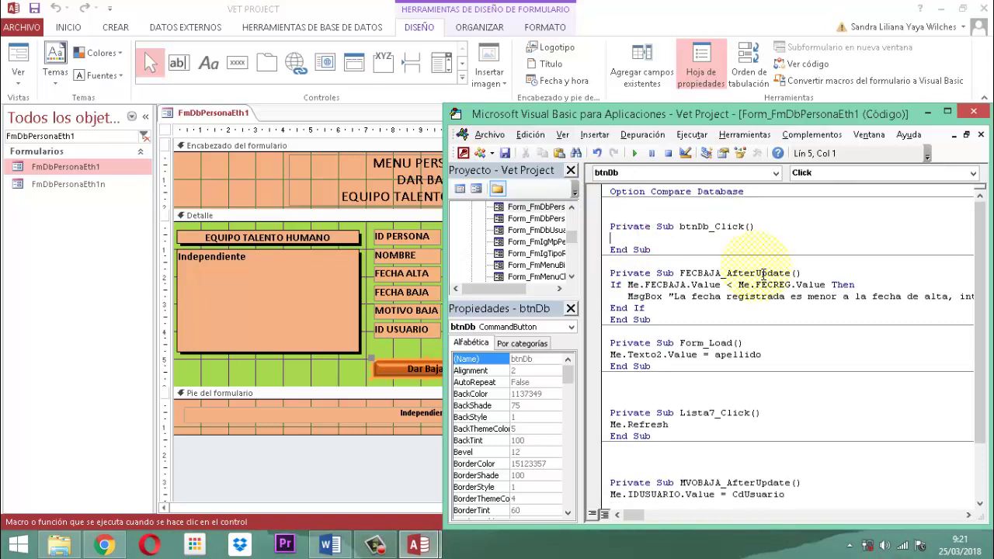
type("Me.")
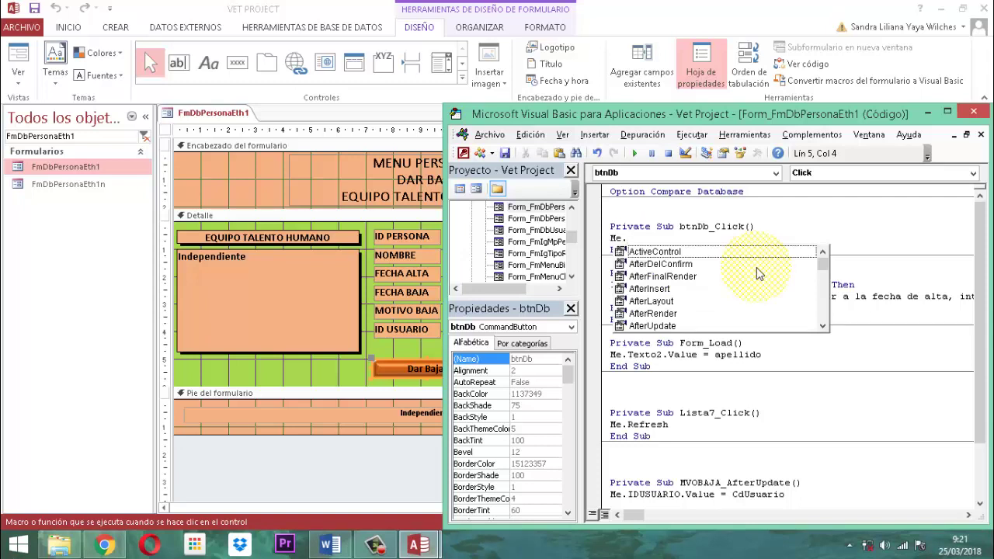
Insert MolPublicVyC.FcUsuario and MolPublicVyC.AcNovedad lines in btnDb_Click using IntelliSense
key("BackSpace")
key("BackSpace")
key("BackSpace")
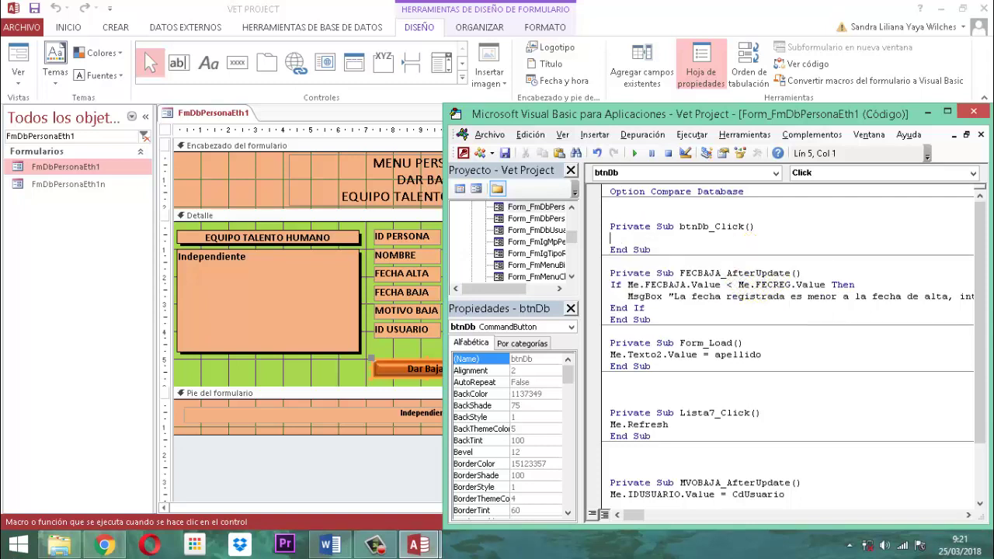
type("Mol")
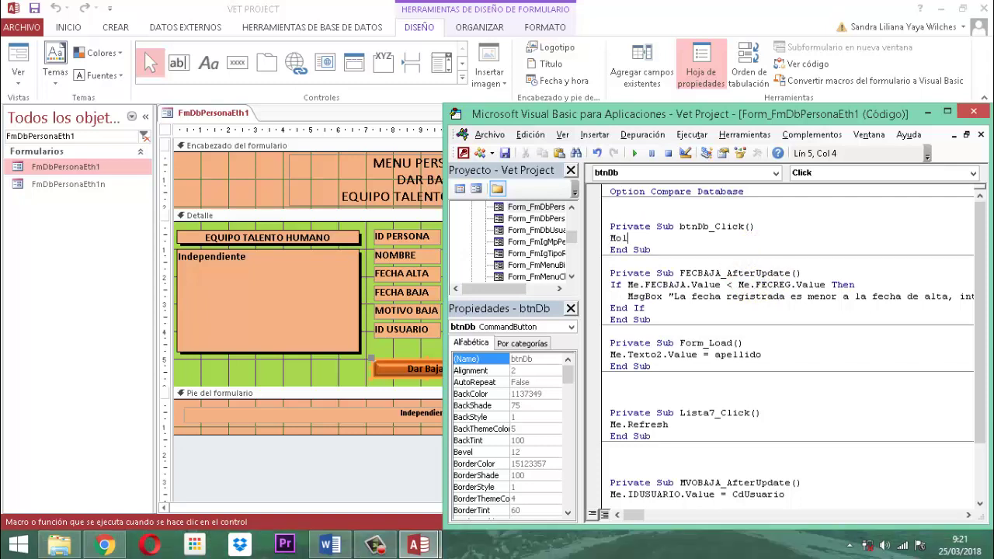
type("PublicVyC")
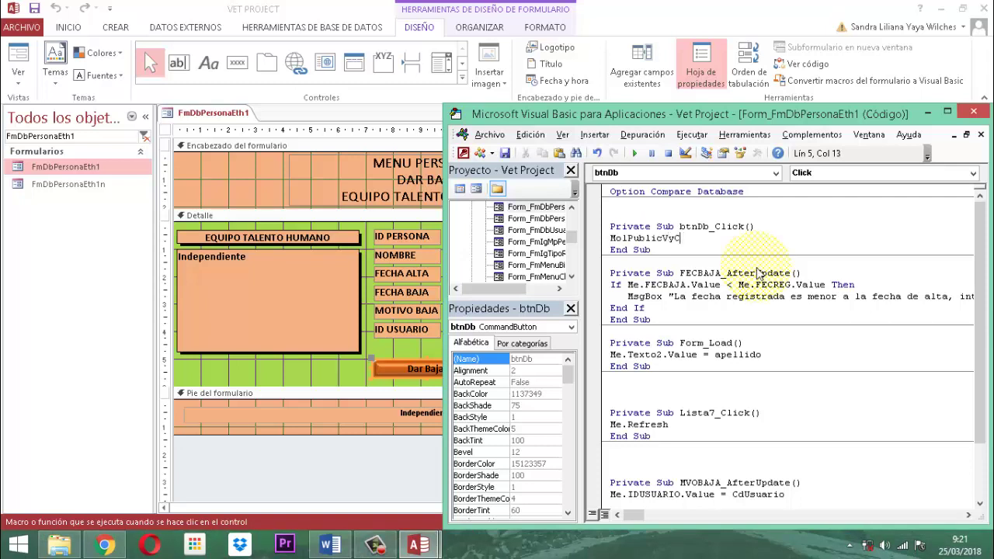
type(".")
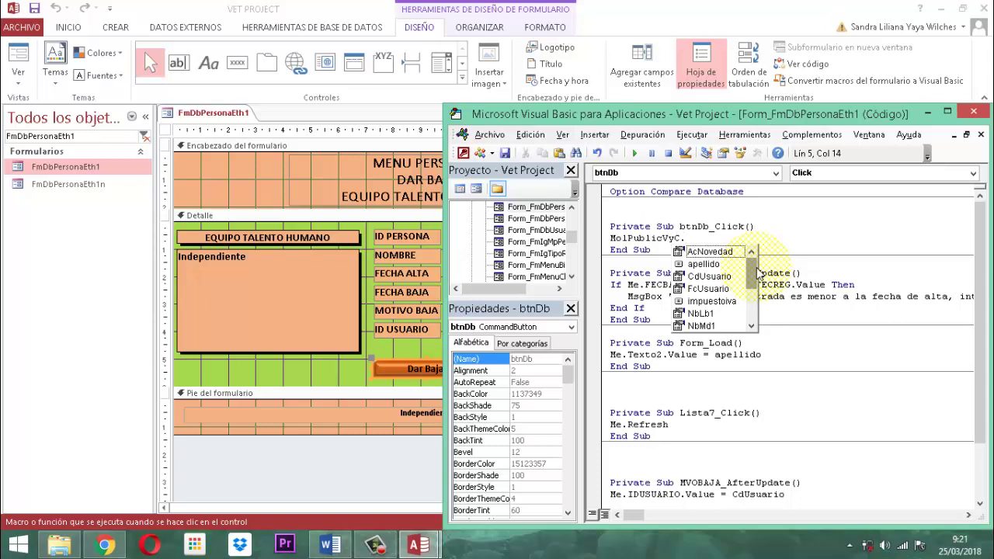
key("Down")
key("Down")
key("Down")
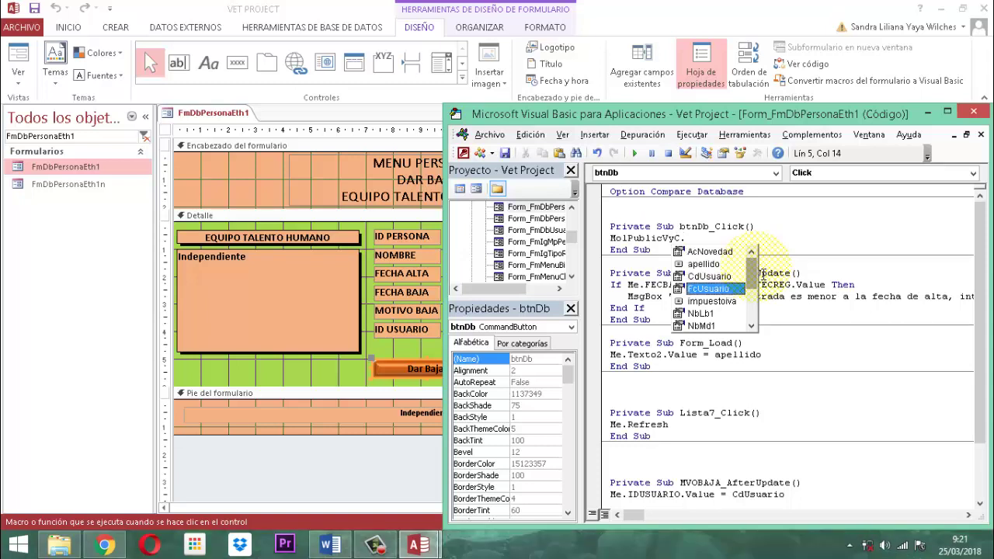
key("space")
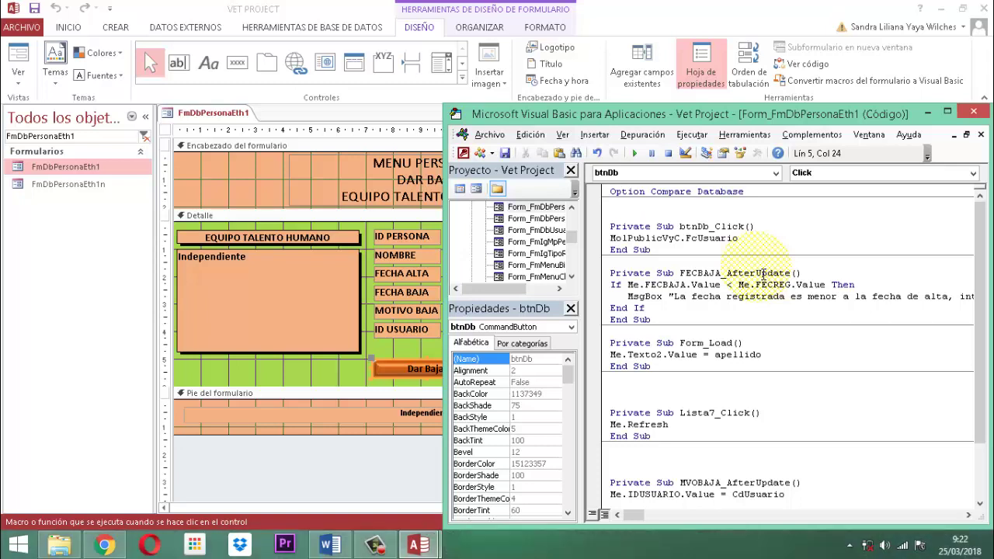
key("Return")
type("M")
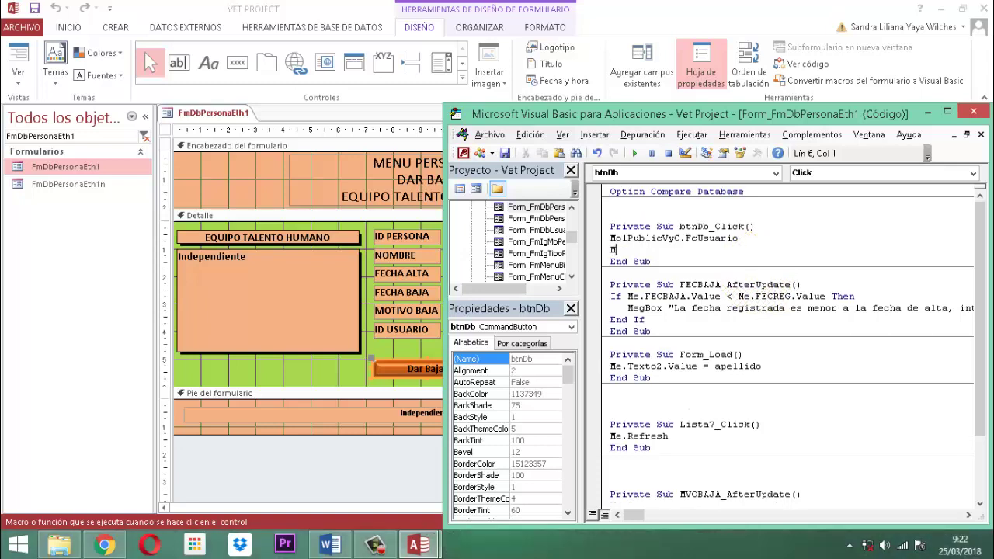
type("olPublicVyC.")
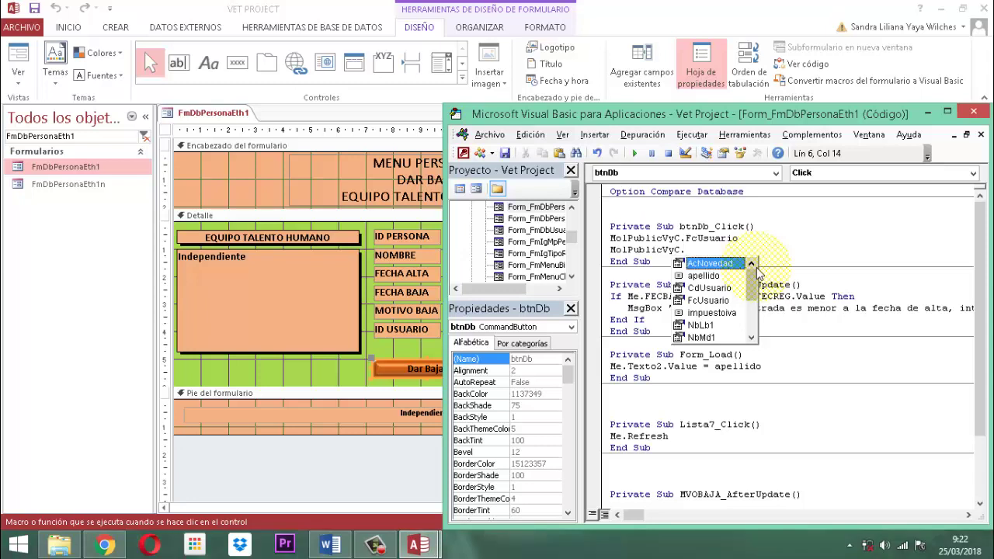
type("AcNovedad")
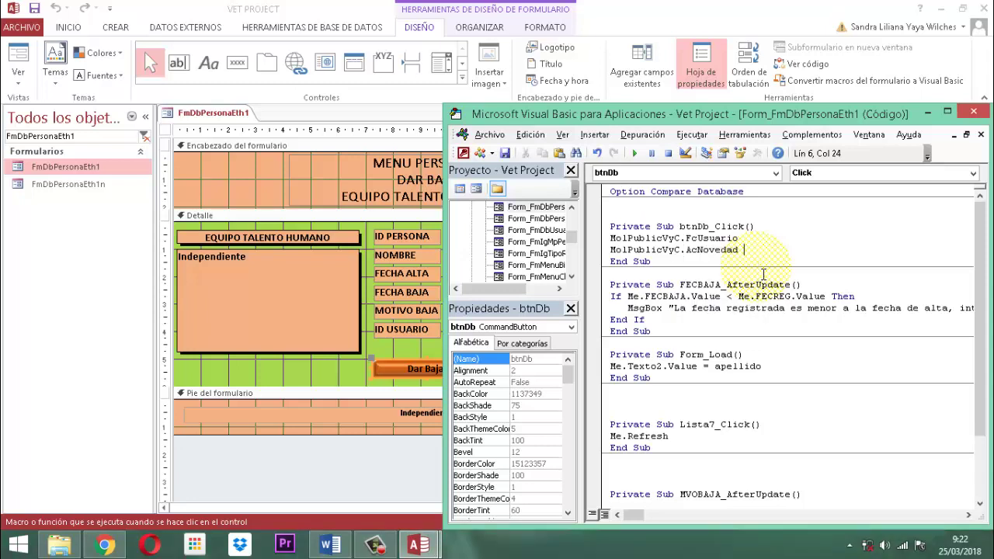
Strip the MolPublicVyC. prefix from the FcUsuario and AcNovedad lines
key("Up")
key("Home")
key("Delete")
key("Delete")
key("Delete")
key("Delete")
key("Delete")
key("Delete")
key("Delete")
key("Delete")
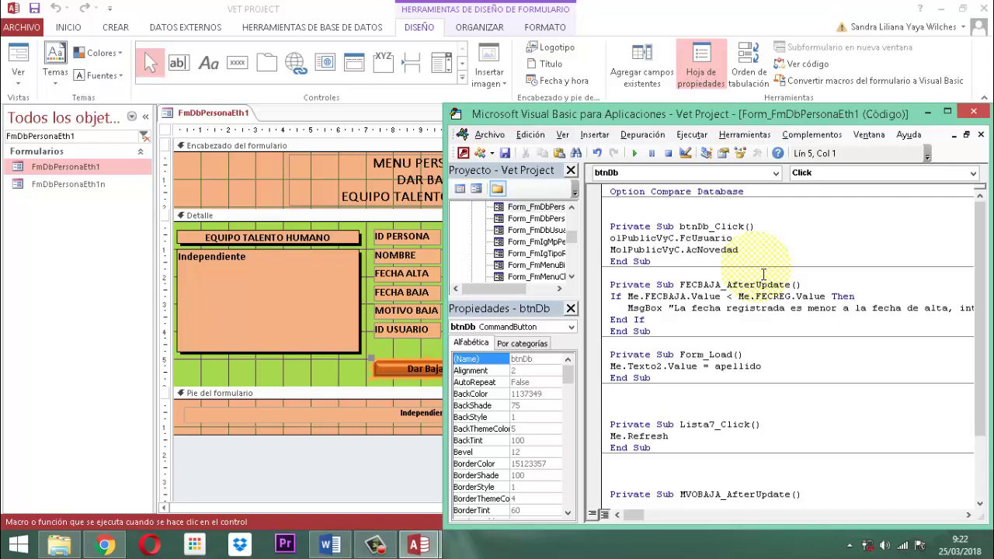
key("Delete")
key("Delete")
key("Delete")
key("Delete")
key("Delete")
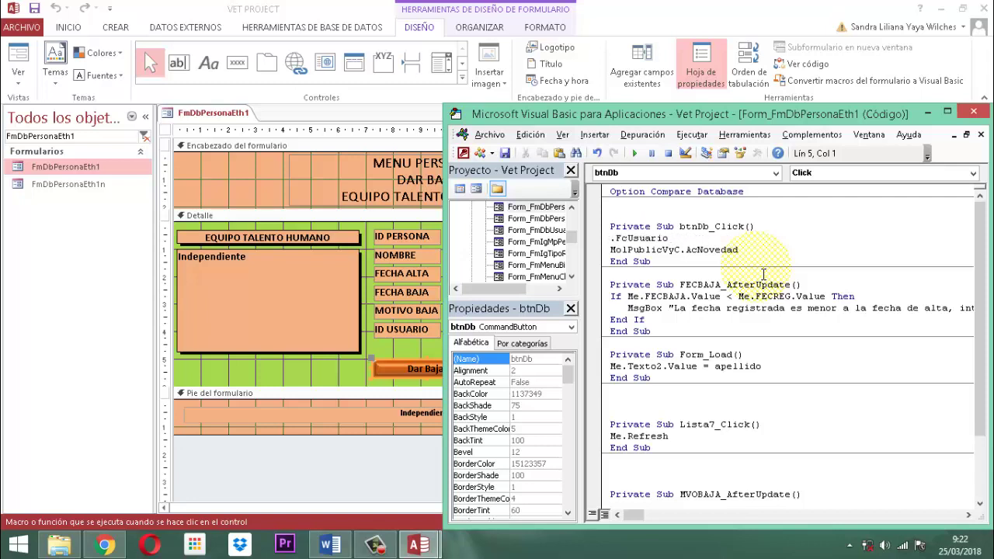
key("Down")
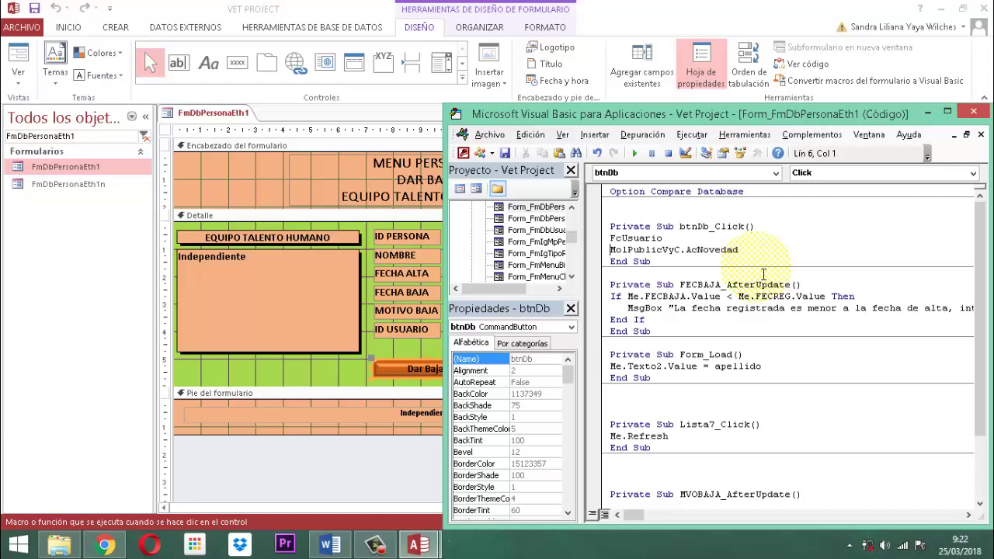
key("Delete")
key("Delete")
key("Delete")
key("Delete")
key("Delete")
key("Delete")
key("Delete")
key("Delete")
key("Delete")
key("Delete")
key("Delete")
key("Delete")
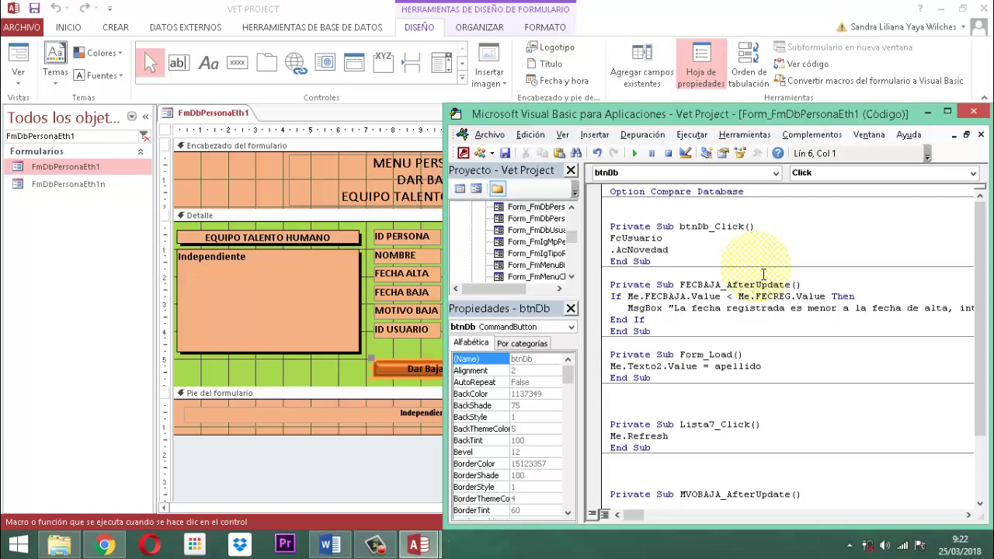
key("Delete")
key("Up")
key("End")
Assign FcUsuario = Me.FECBAJA.Value and AcNovedad = Me.MVOBAJA.Value, then begin a DoCmd line
type("=")
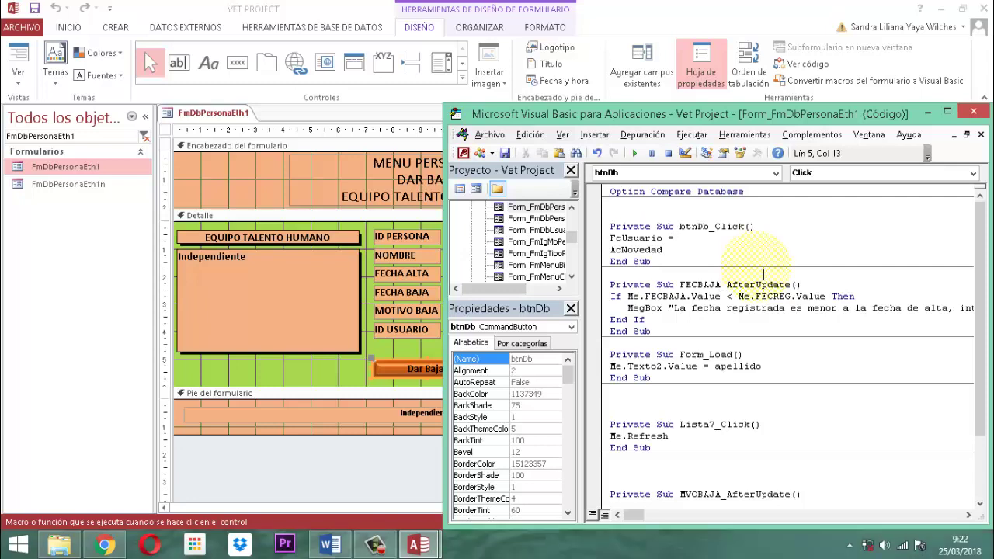
type("Me.")
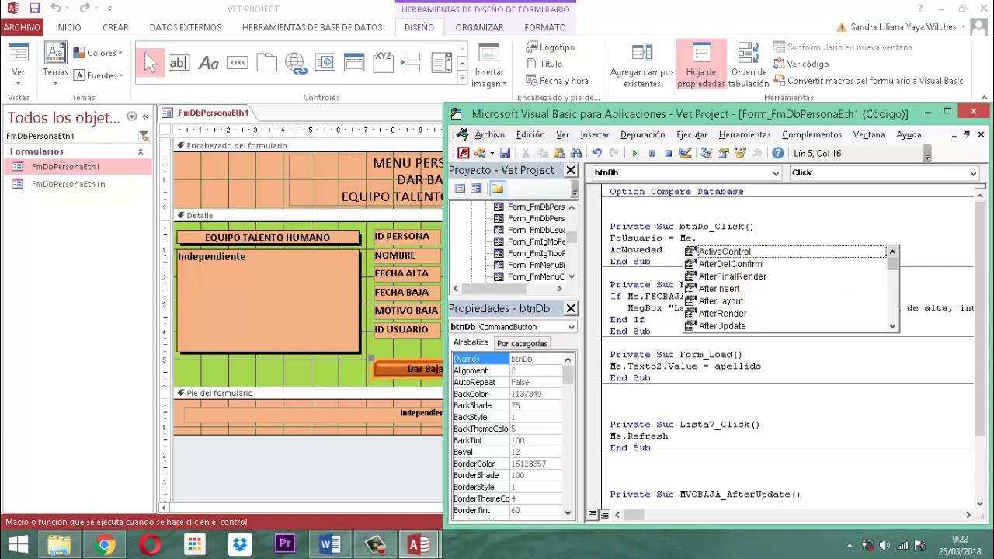
type("fe.valu")
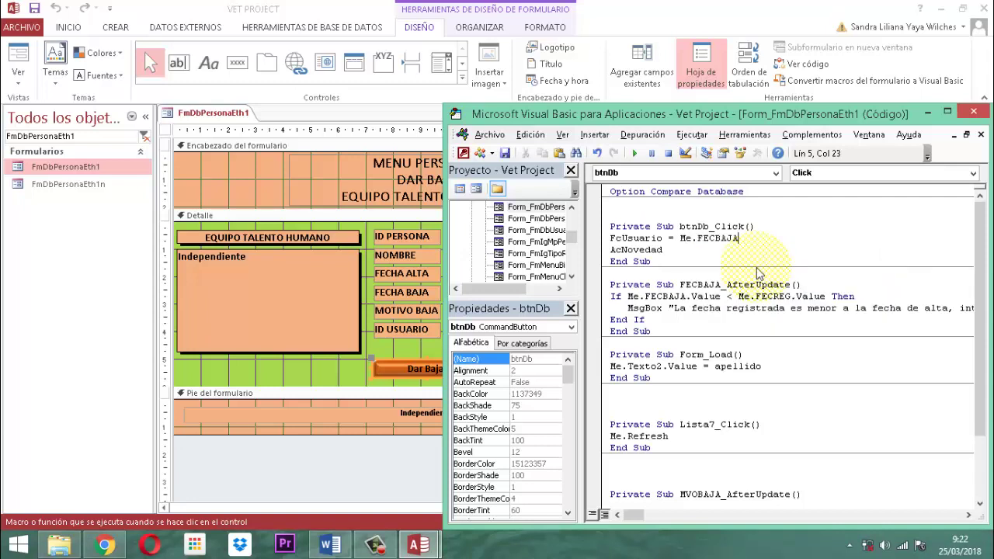
type("e")
key("Down")
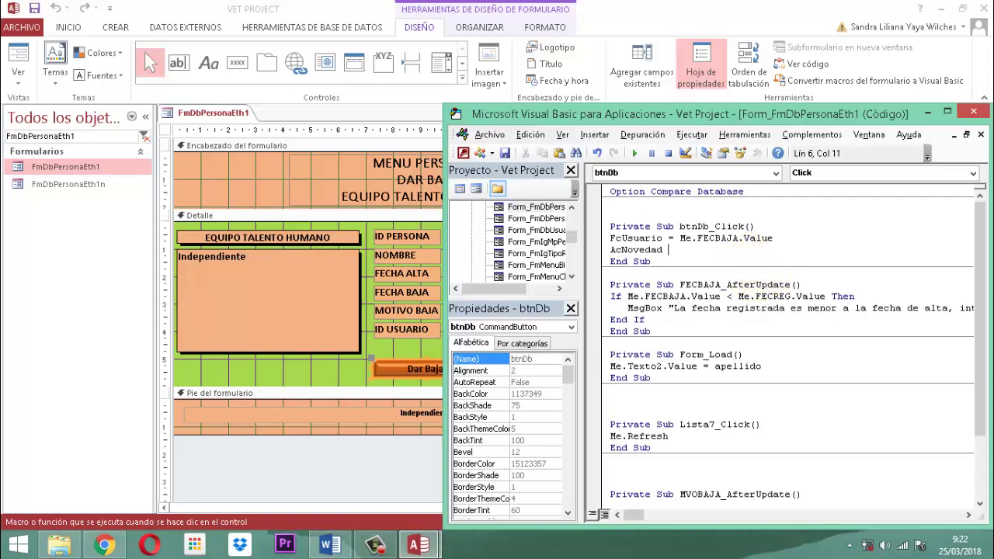
type("=")
type("Me.")
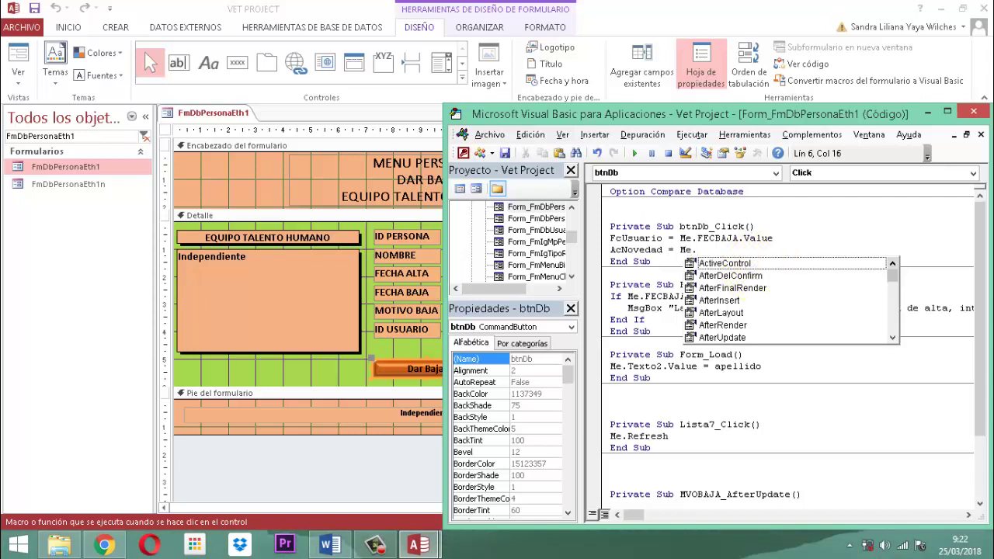
type("mvOBAJA")
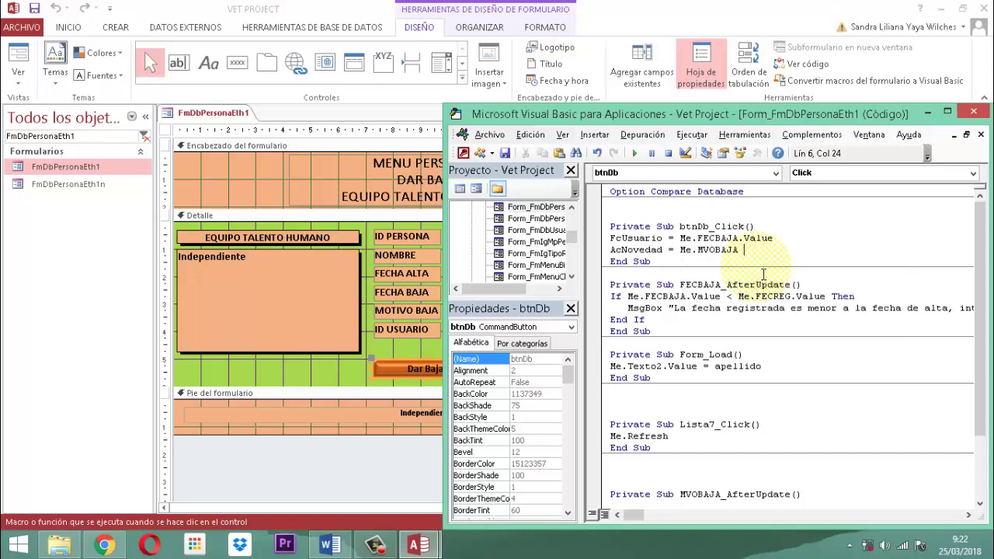
type(".value")
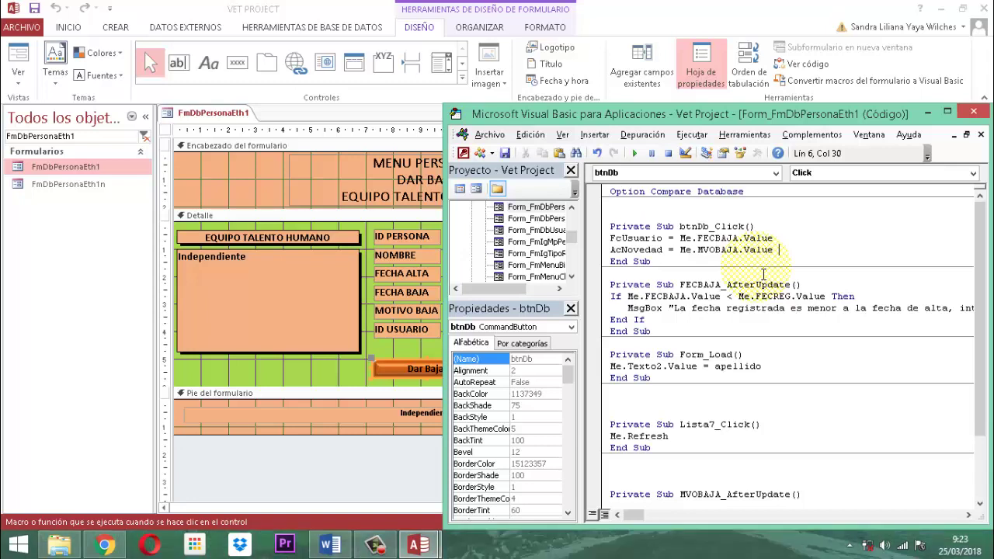
key("Return")
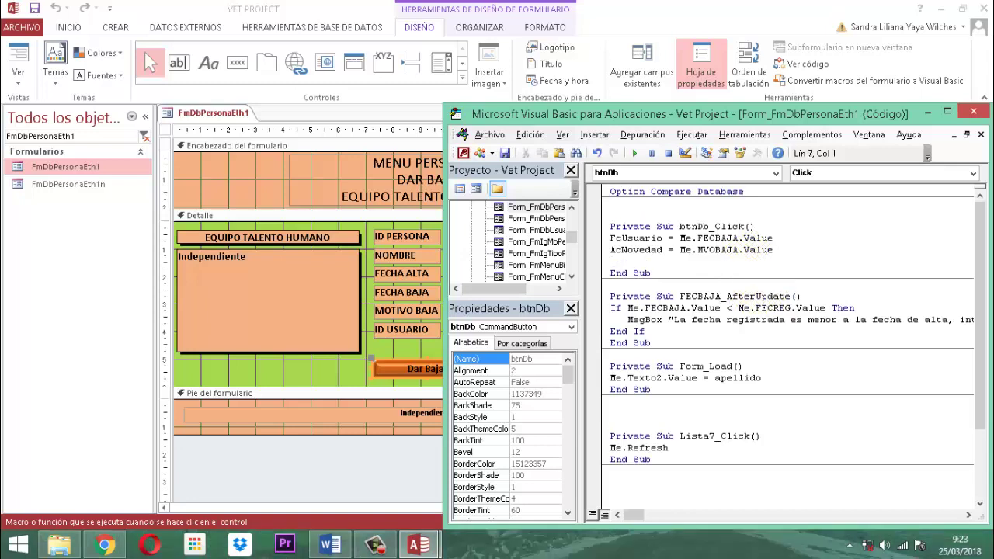
type("docmd.")
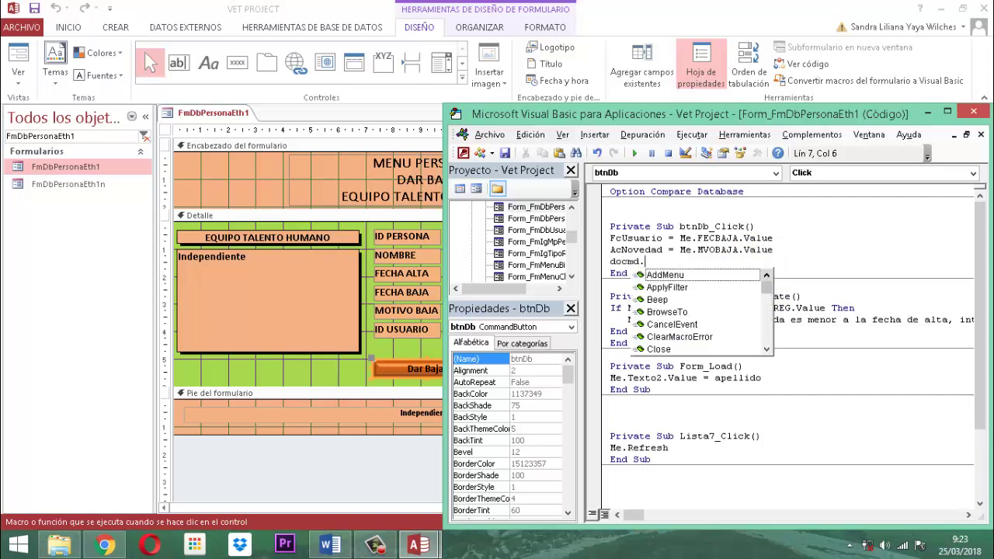
type("run")
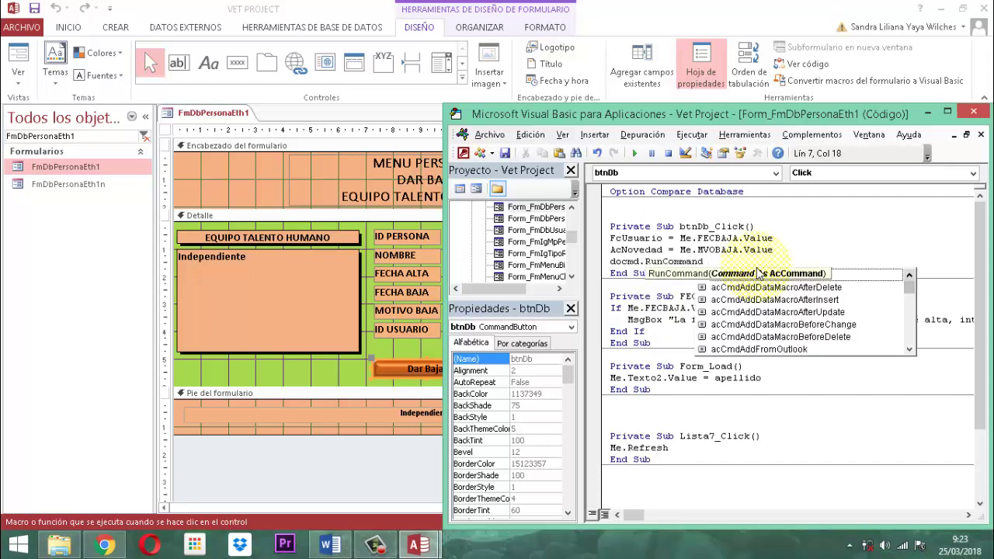
Finish the line DoCmd.RunCommand acCmdSave and add DoCmd.OpenForm "FmDbPersonaEth1n" below it
key("BackSpace")
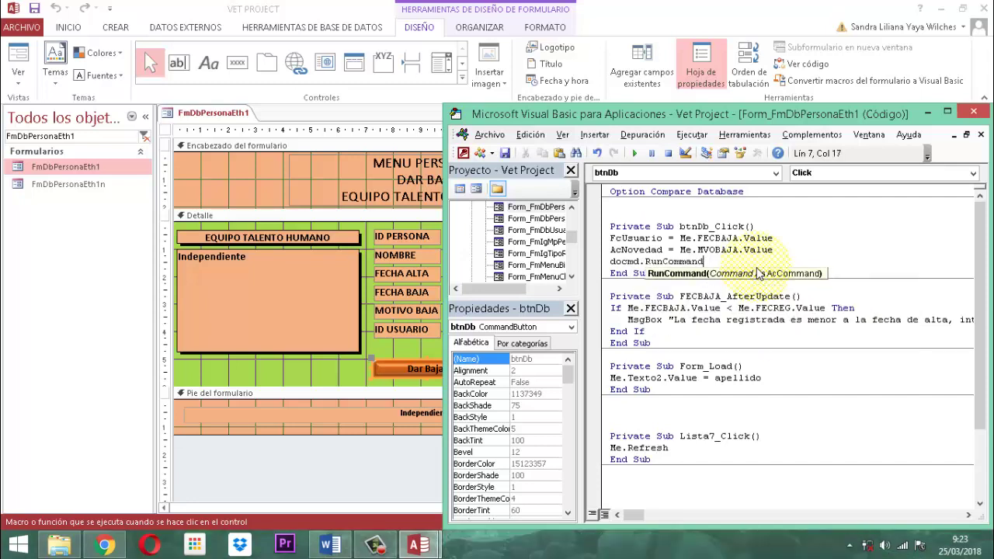
type("a")
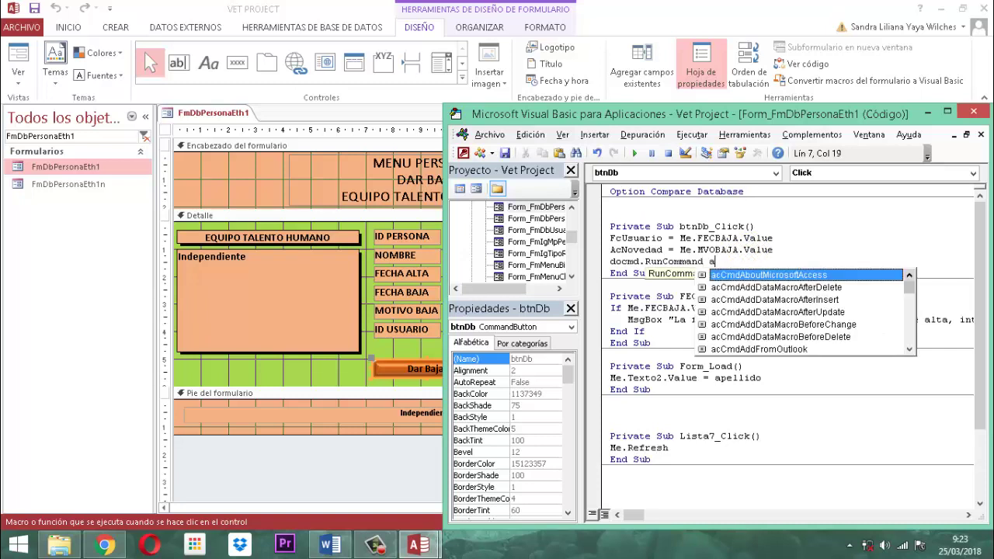
type("ccmdsave")
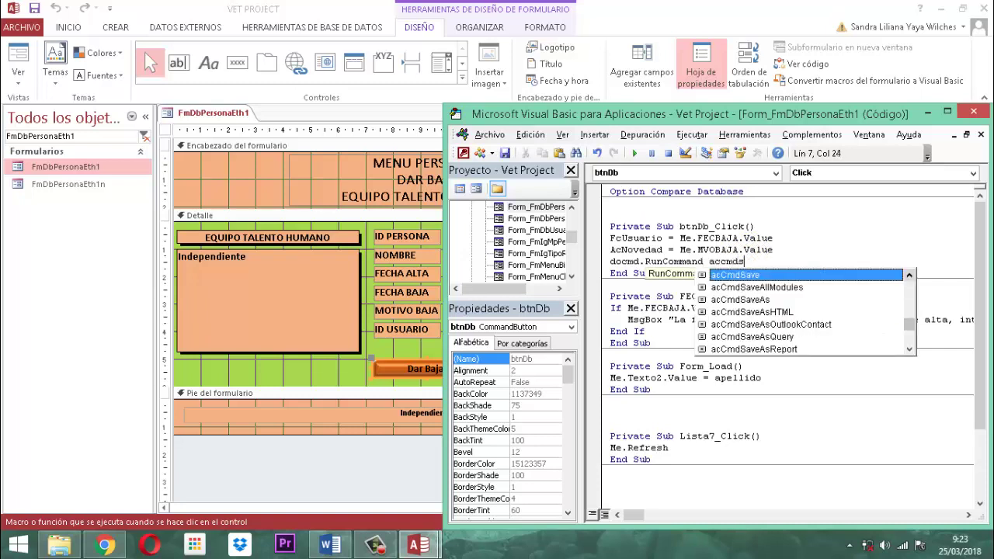
key("Return")
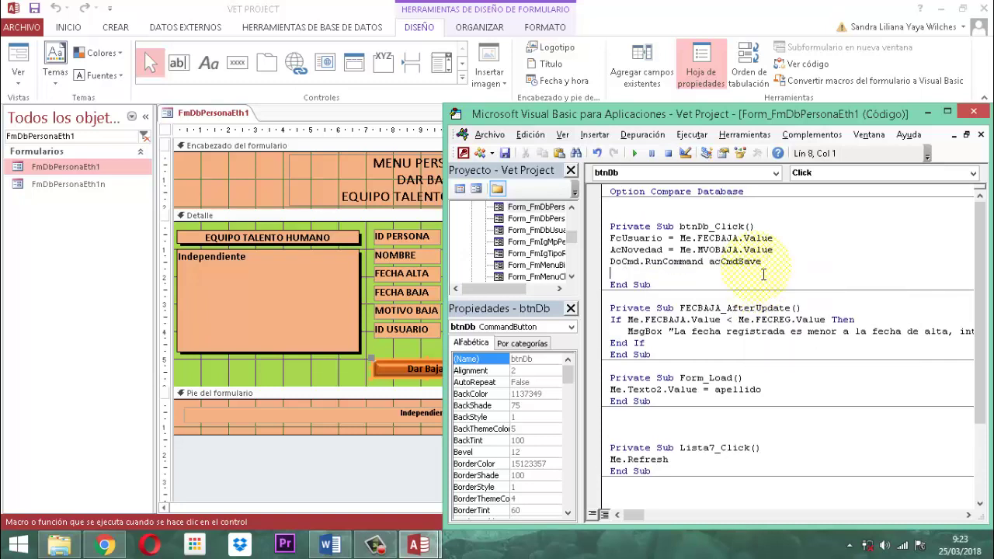
type("do")
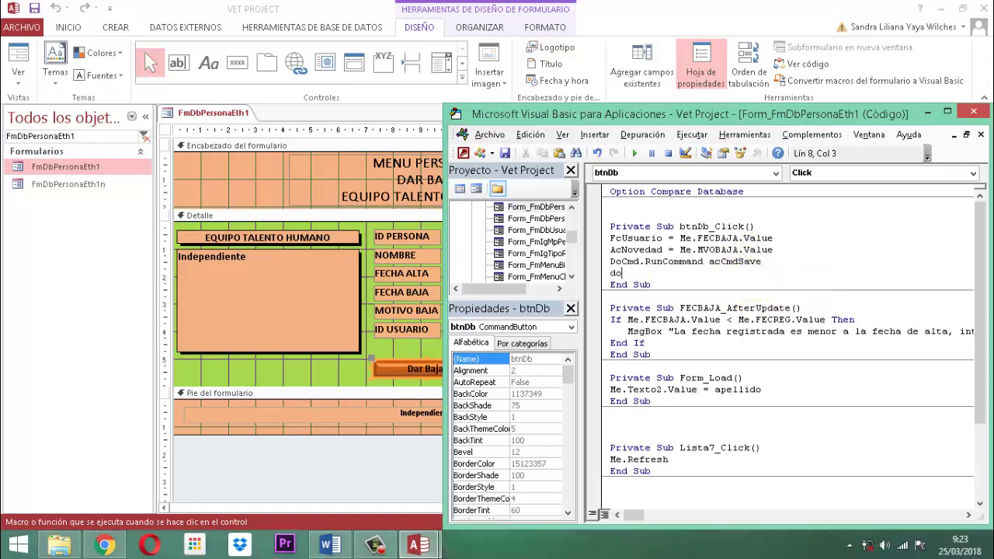
type("cmd.")
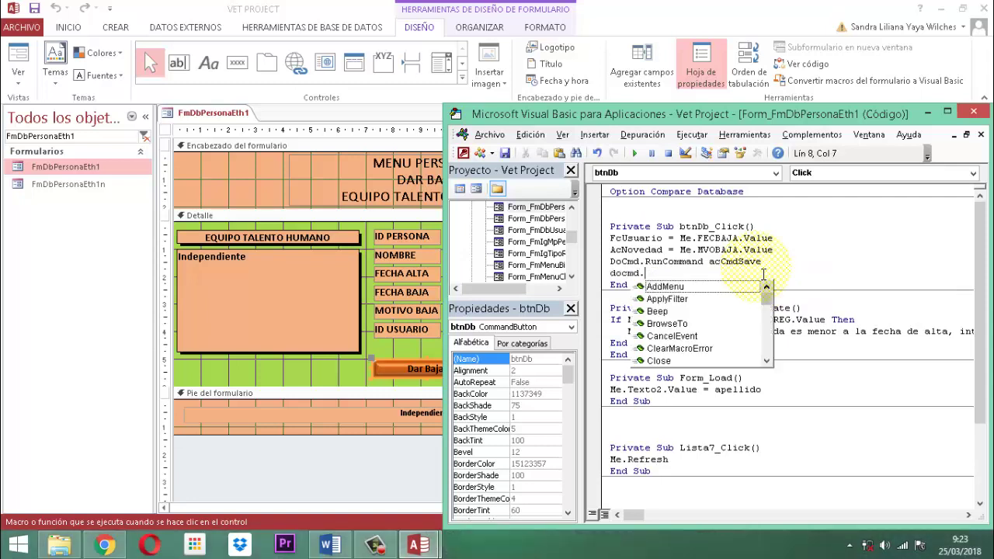
type("OpenForm \"F")
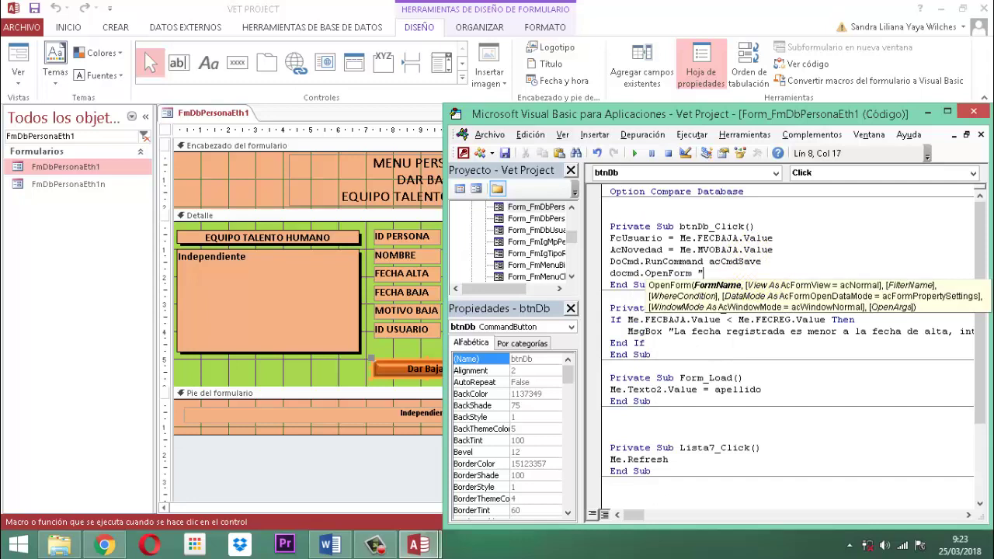
type("mDbPe")
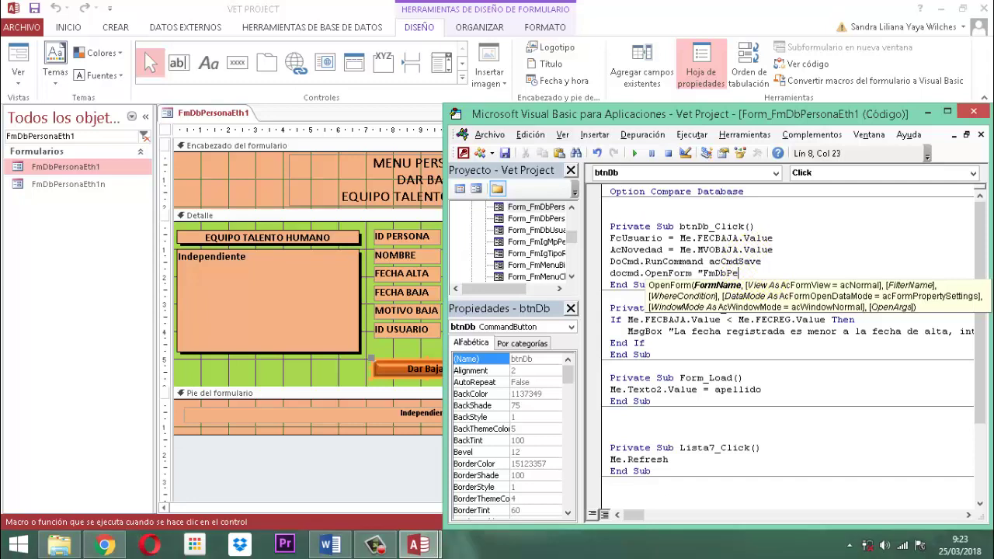
type("rsonaEth1n\"")
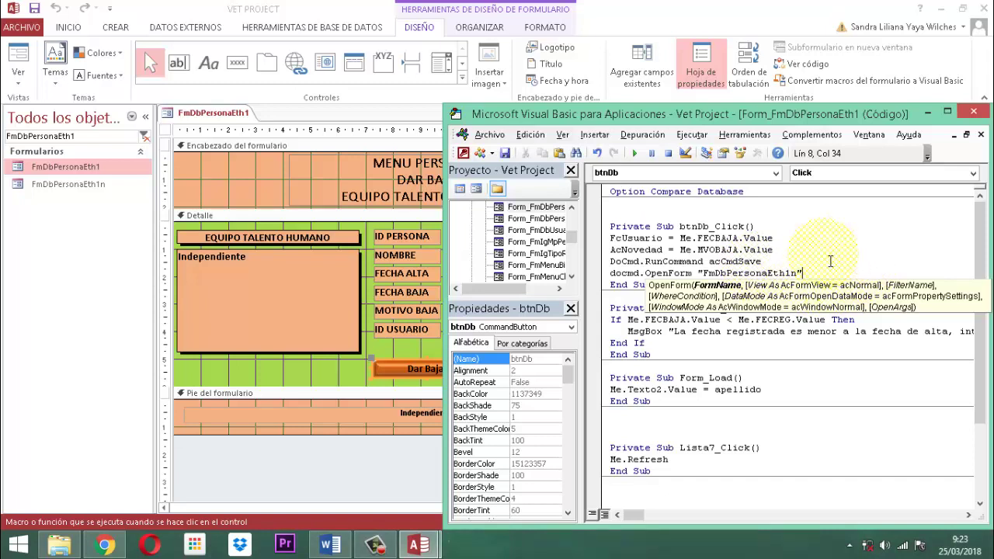
Save the code module and close the FmDbPersonaEth1 form design with Cerrar
left_click(505, 154)
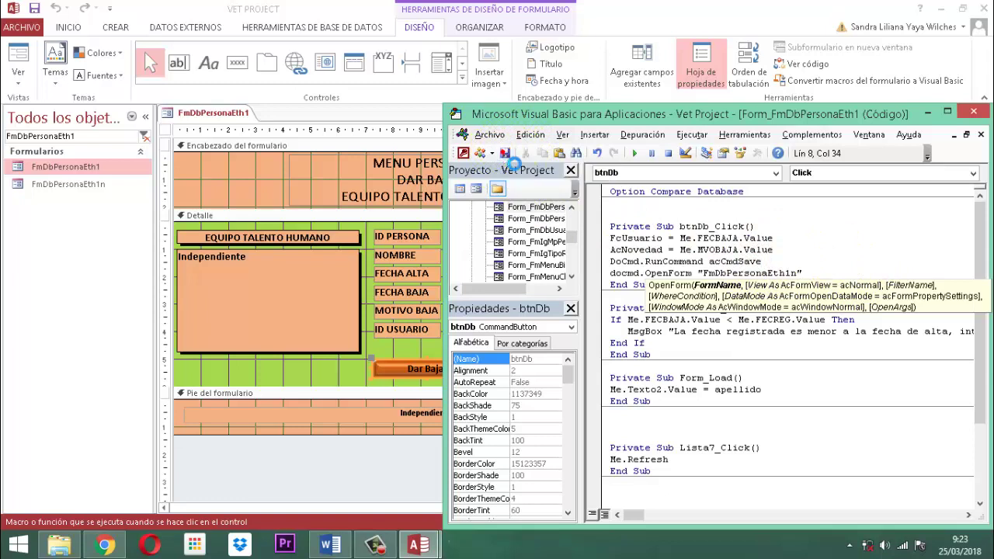
left_click(972, 115)
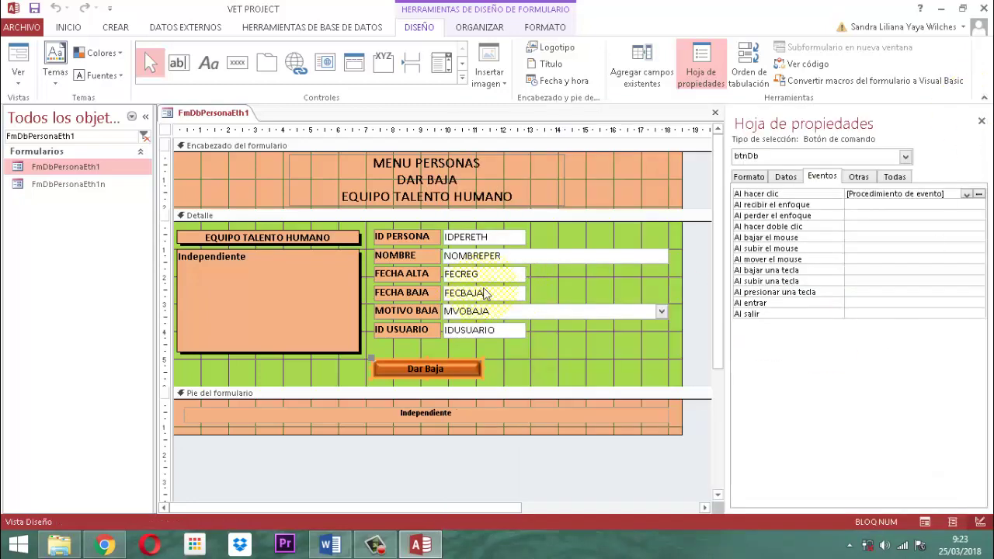
left_click(982, 122)
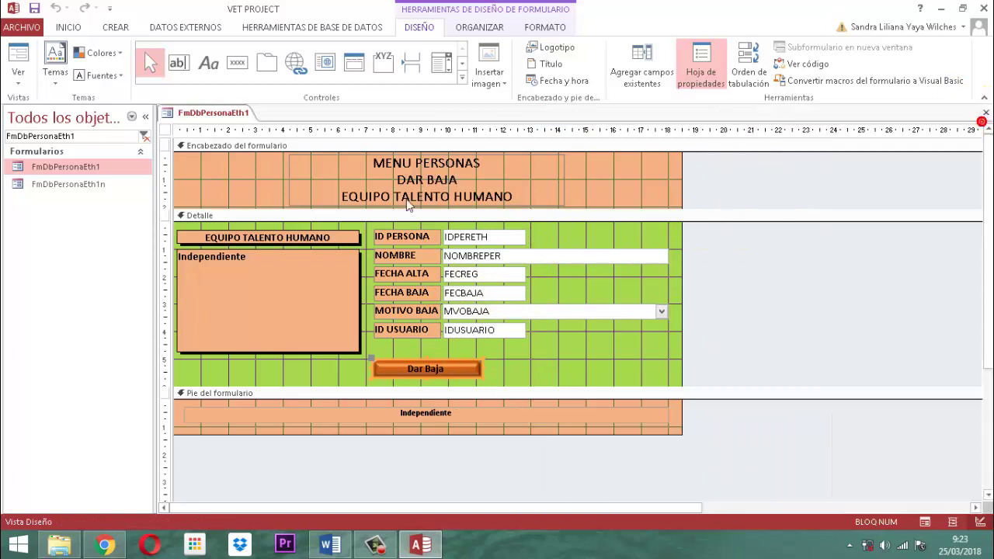
right_click(224, 117)
left_click(210, 112)
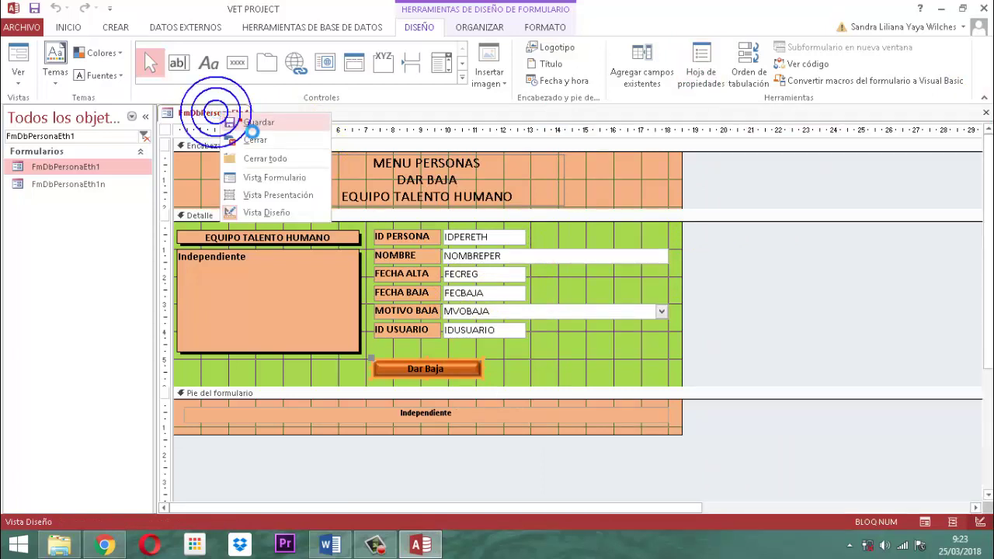
right_click(215, 114)
left_click(251, 143)
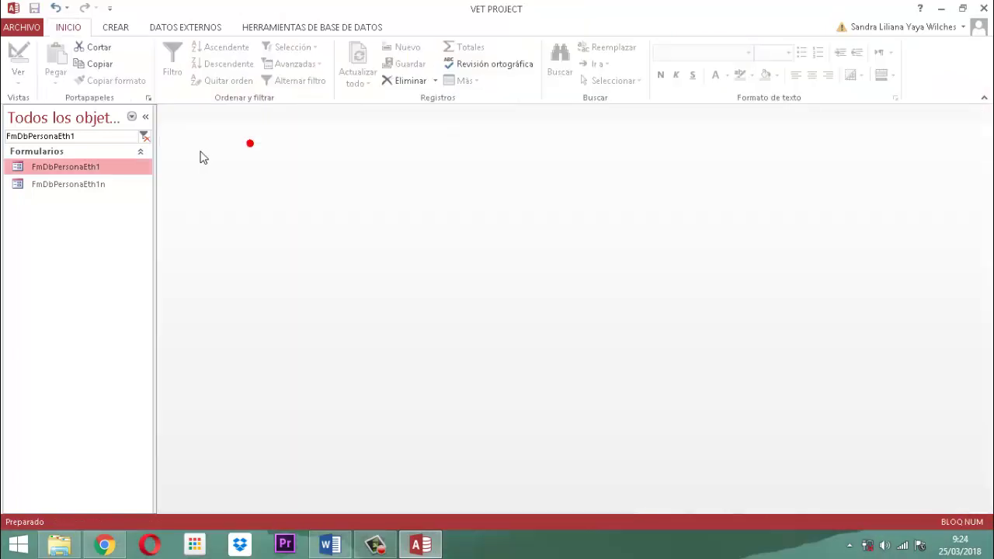
Open FmDbPersonaEth1n in Vista Diseño and open its Al cargar event code from the property sheet
left_click(68, 185)
right_click(71, 190)
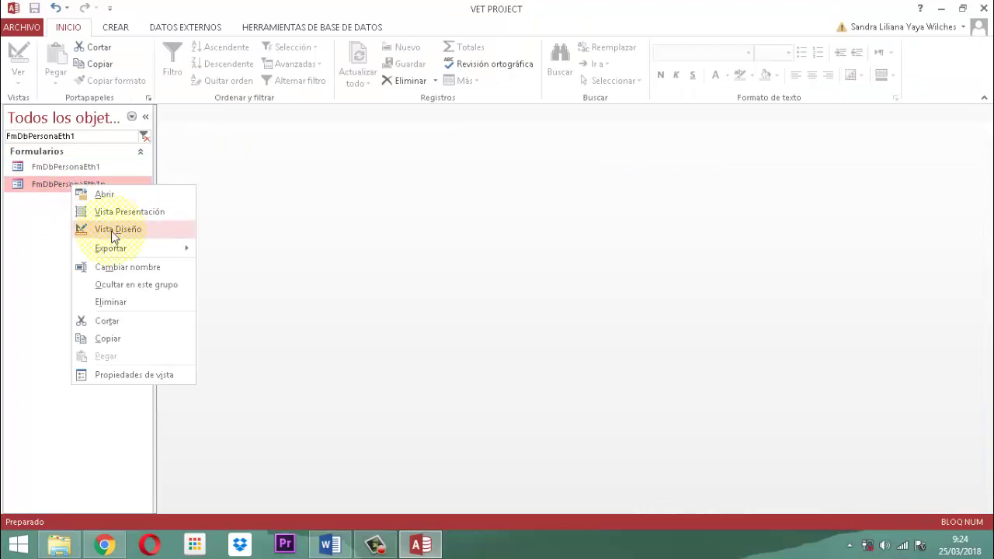
left_click(117, 230)
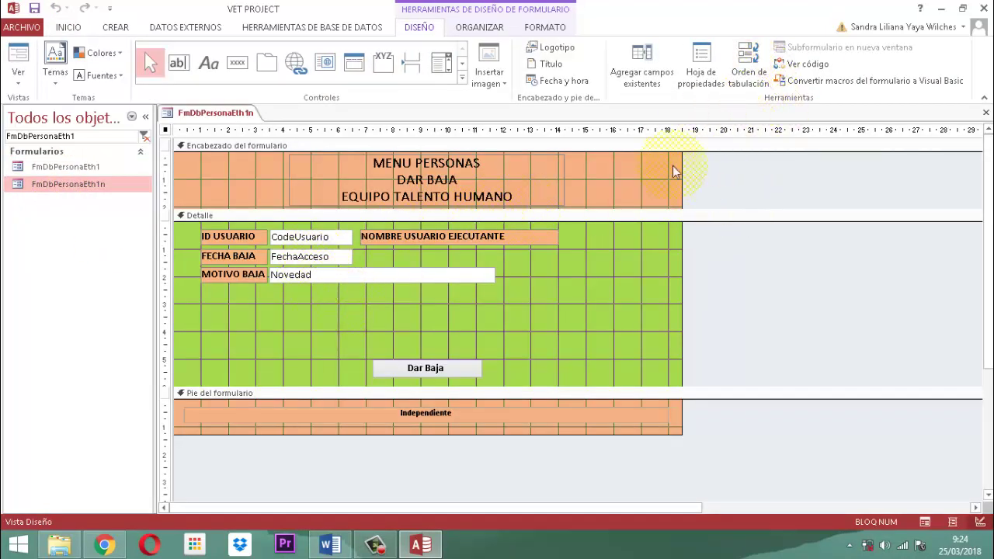
left_click(698, 69)
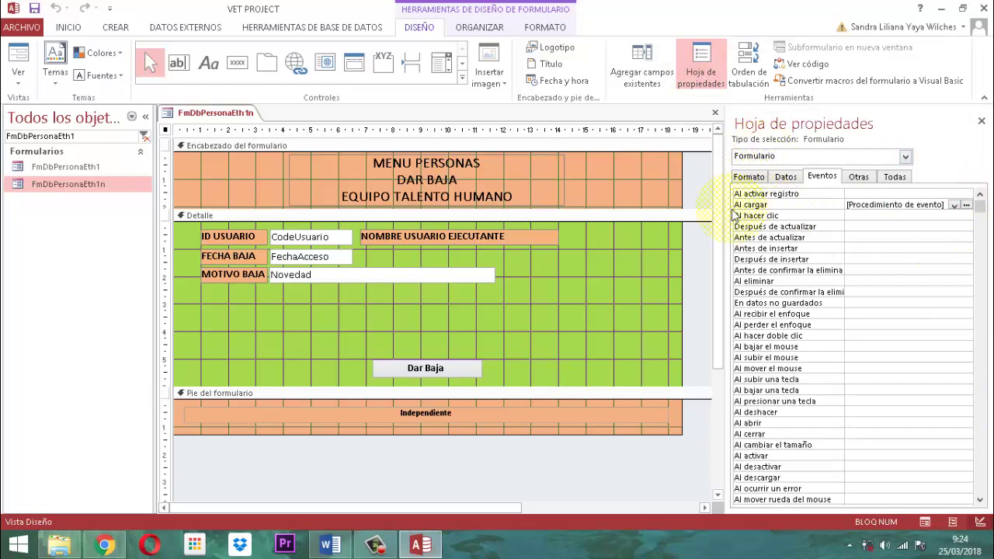
left_click(968, 206)
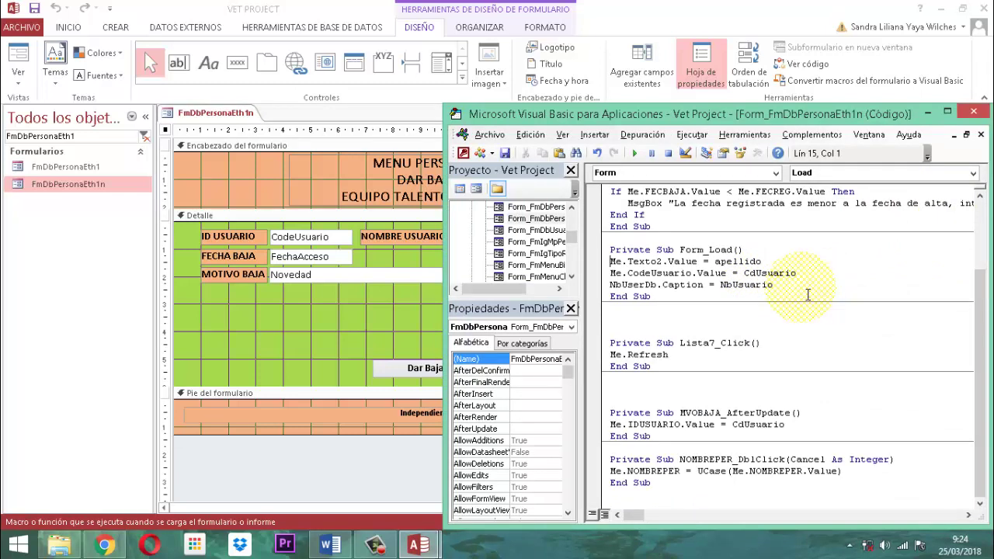
Add a new Form_Load line starting Me.FechaAcceso.Value = under the caption line
left_click(800, 288)
key("Return")
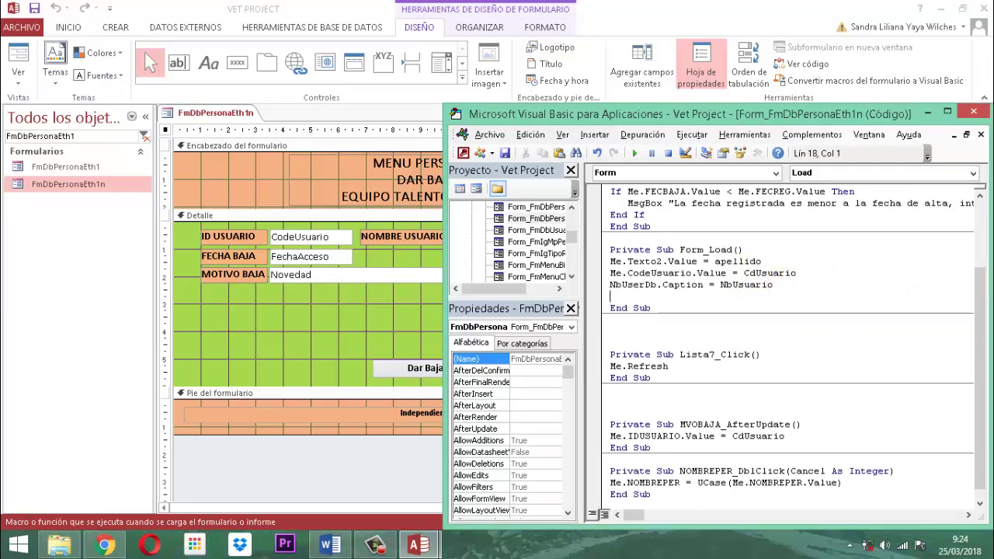
type("Me.")
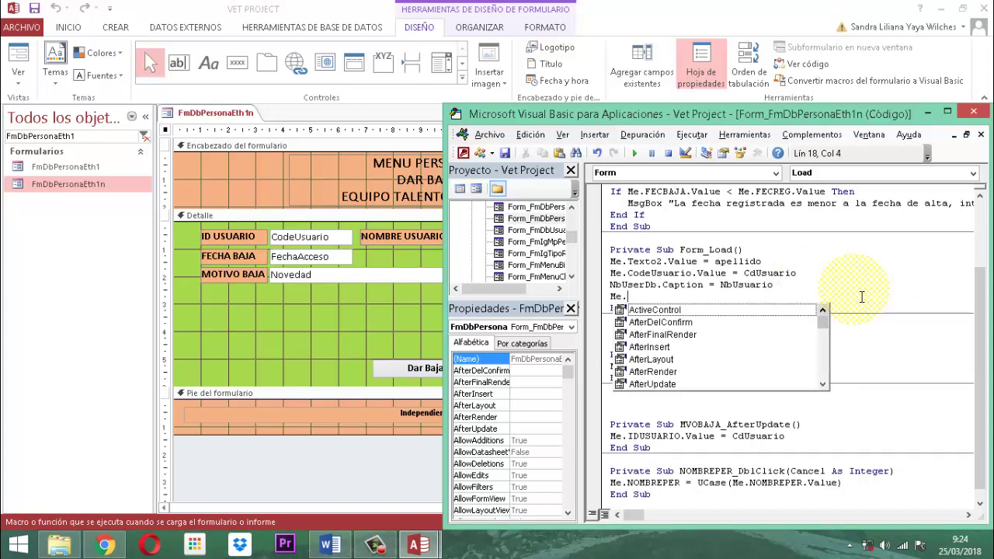
type("Fecha")
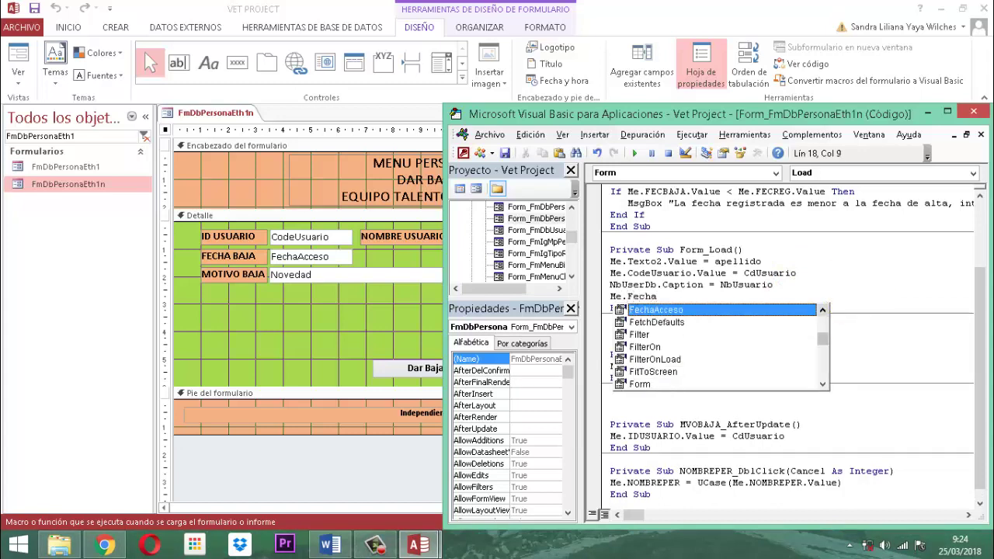
key("Tab")
type(".valu")
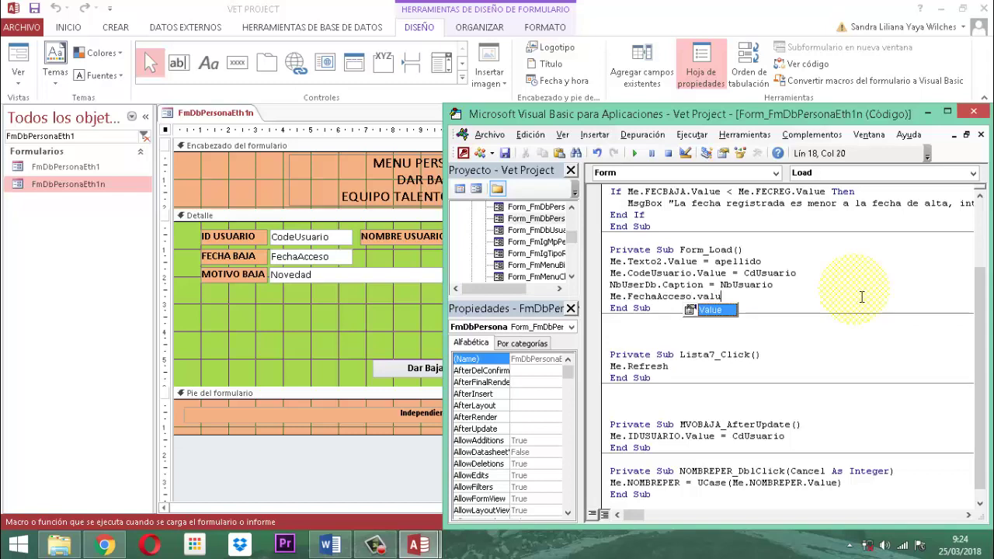
type("e =")
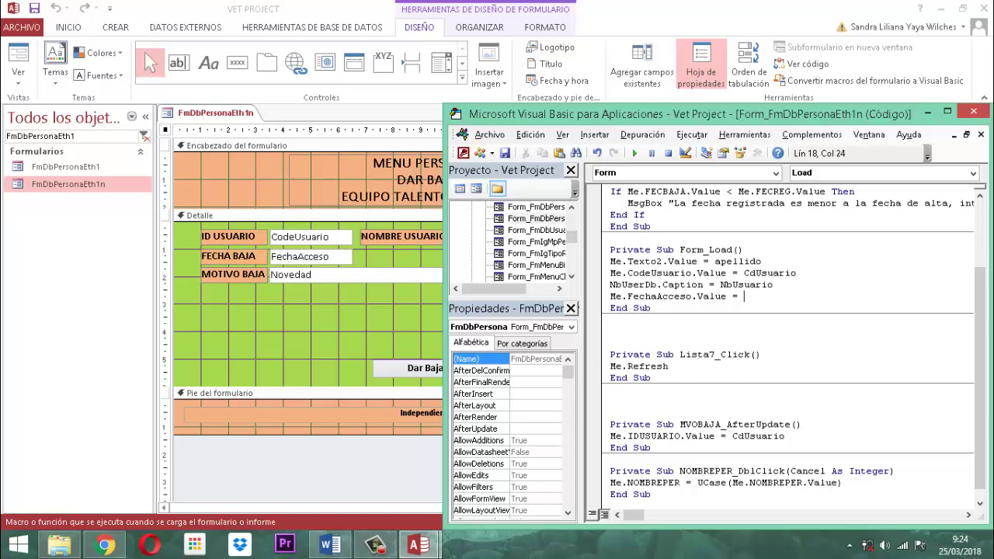
type(" Mo.")
Assign FcUsuario from the MolPublicVyC module suggestions, delete the module prefix, and start a new line
key("BackSpace")
type("1Public")
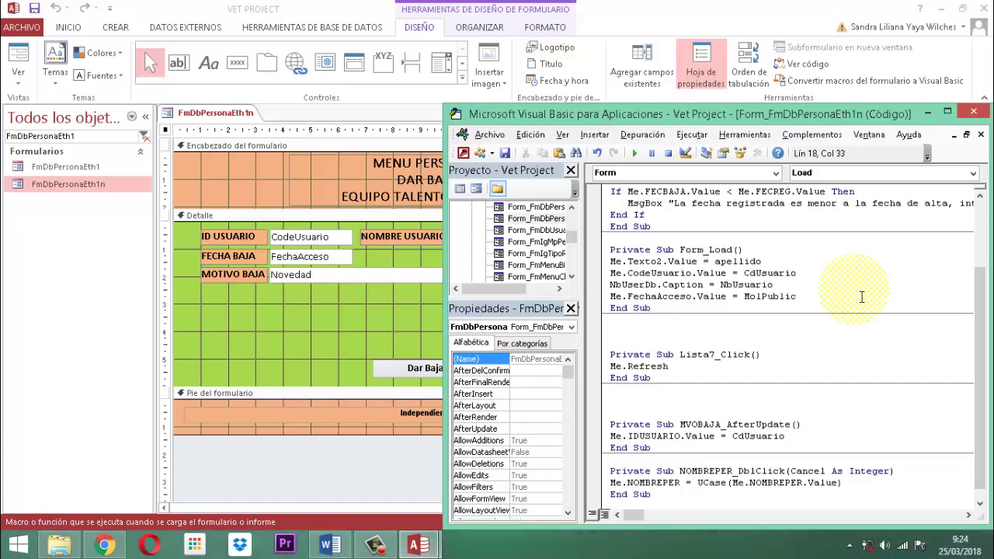
type("VyC.")
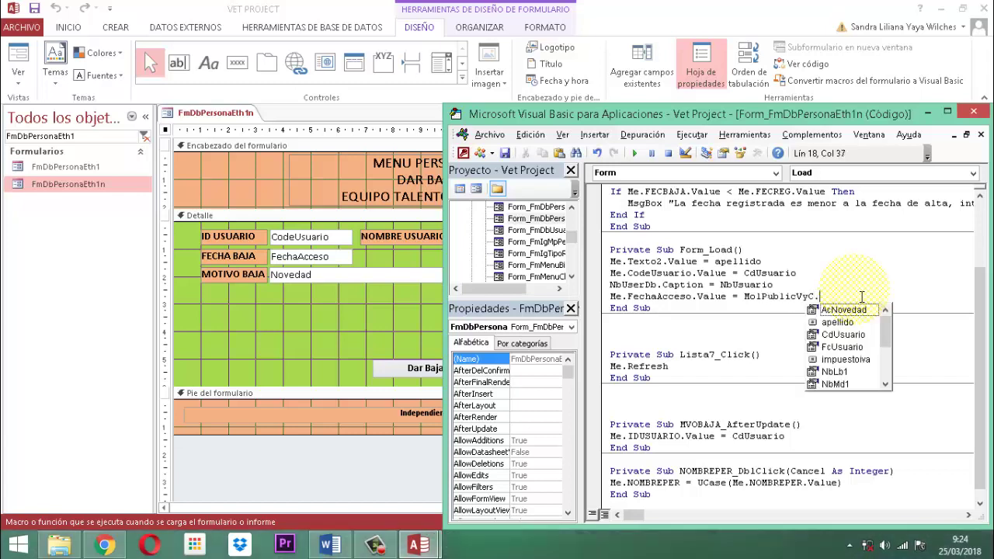
key("Down")
key("Down")
key("Down")
key("Down")
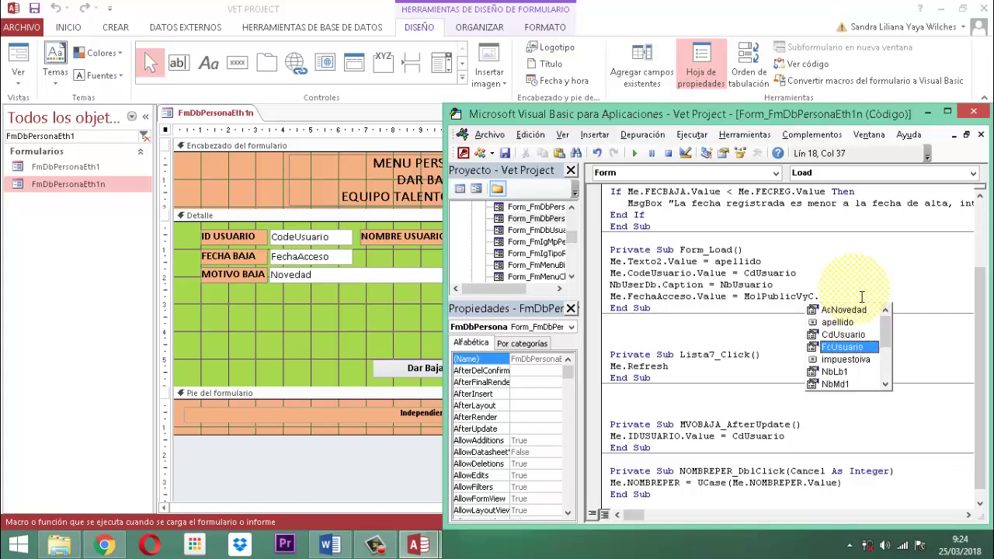
key("Tab")
key("Left")
key("Left")
key("Left")
key("Left")
key("Left")
key("Left")
key("Left")
key("Left")
key("Left")
key("Left")
key("Left")
key("Left")
key("Left")
key("Left")
key("Left")
key("Left")
key("Left")
key("Left")
key("Left")
key("Left")
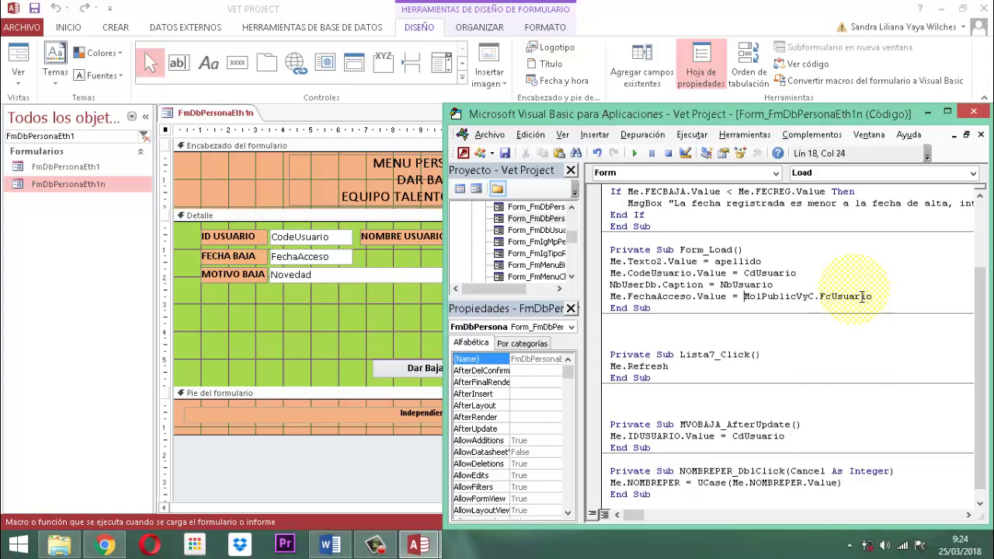
key("Delete")
key("Delete")
key("Delete")
key("Delete")
key("Delete")
key("Delete")
key("Delete")
key("Delete")
key("Delete")
key("Delete")
key("Delete")
key("Delete")
key("Delete")
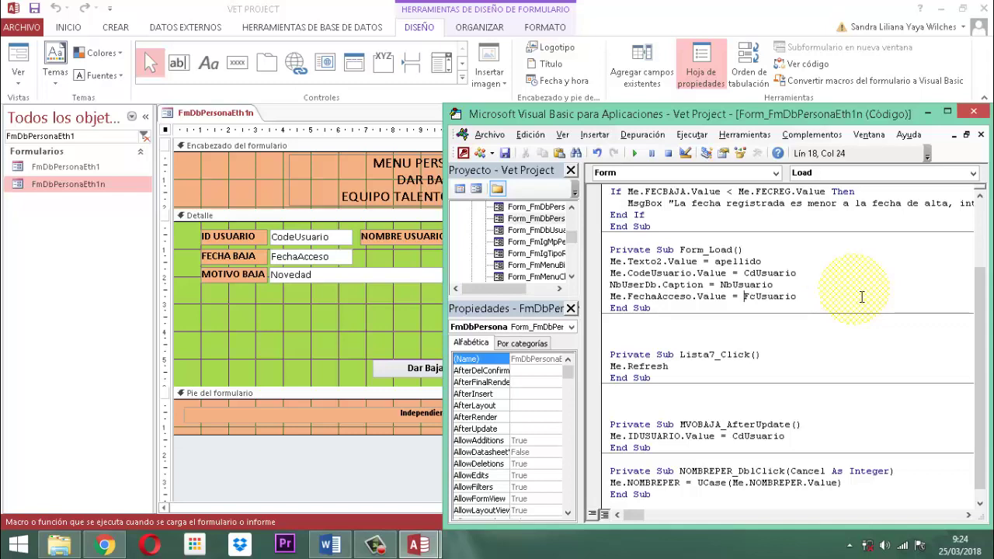
key("End")
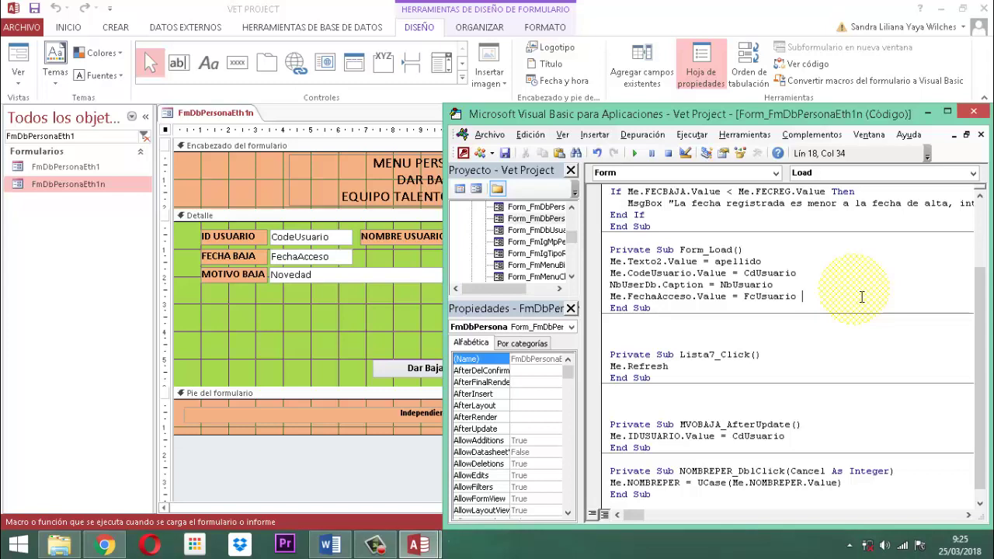
key("Return")
Write Me.Novedad.Value = AcNovedad, picking it via MolPublicVyC and deleting the prefix
type("M")
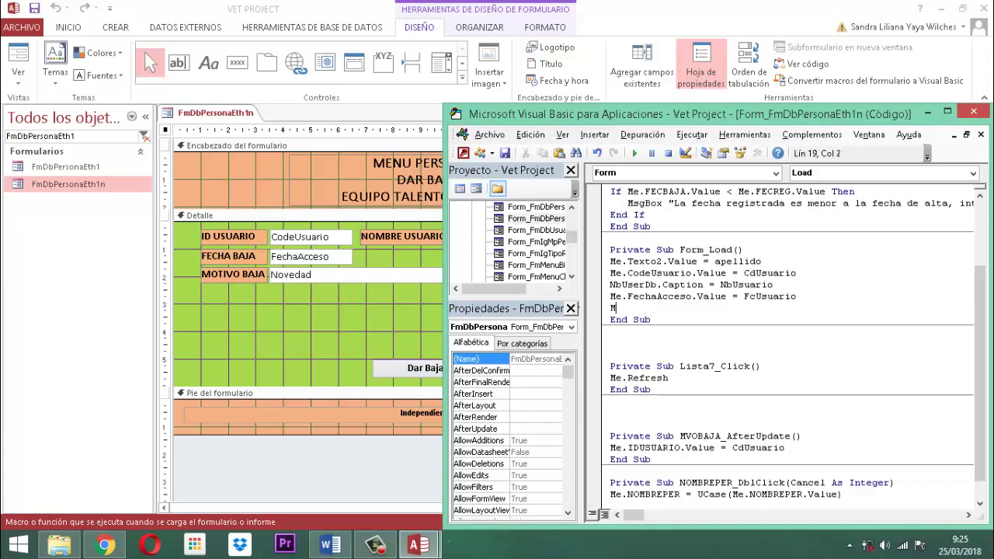
type("e.")
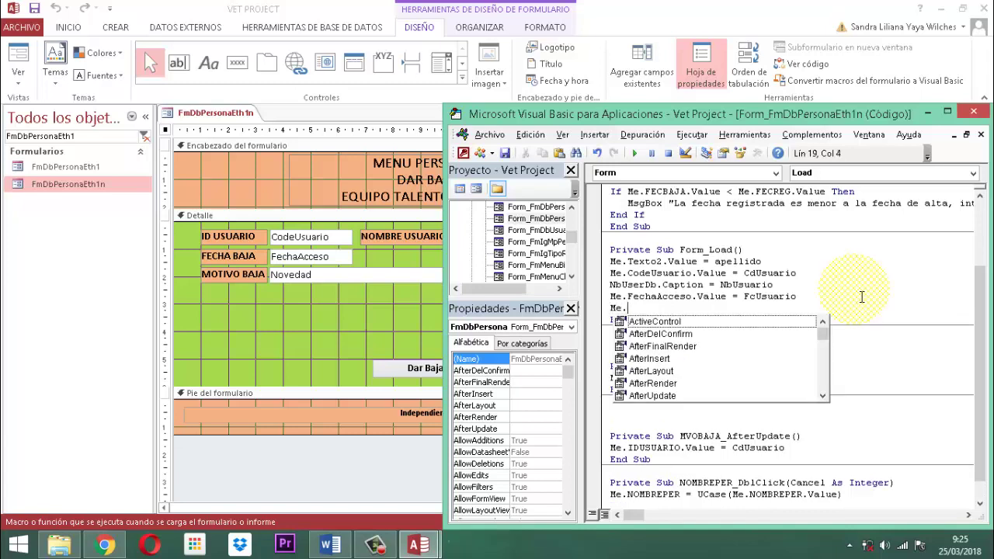
type("No")
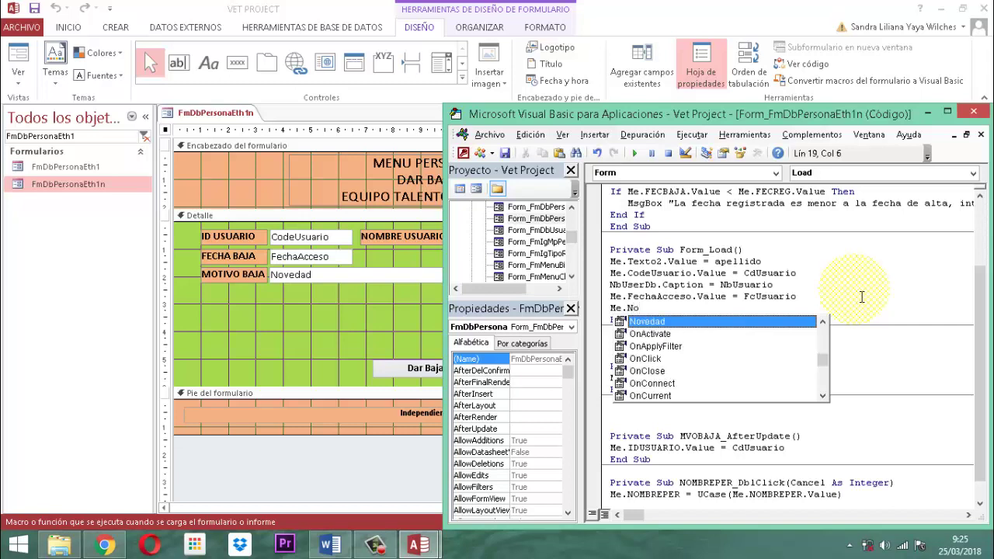
key("Tab")
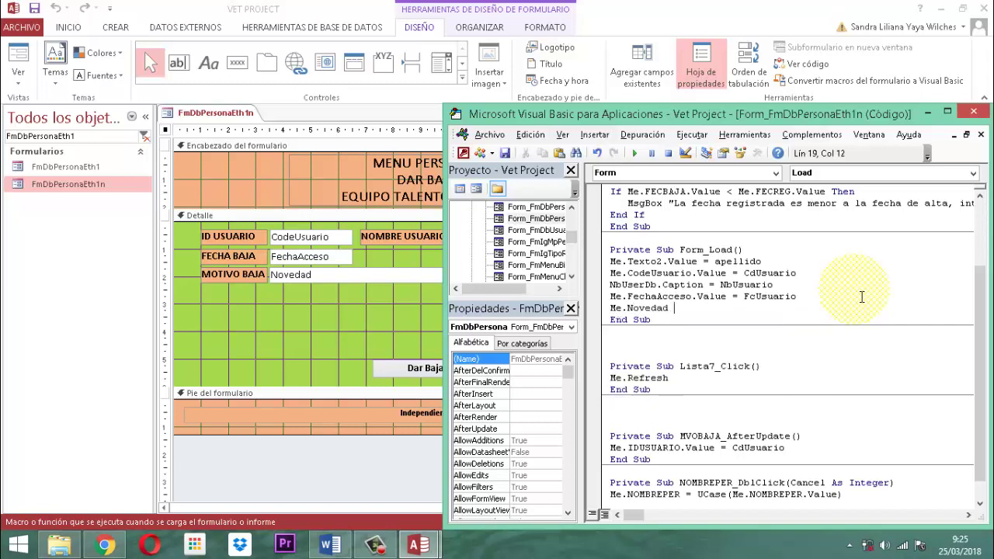
type(".valu")
type(" = Mo")
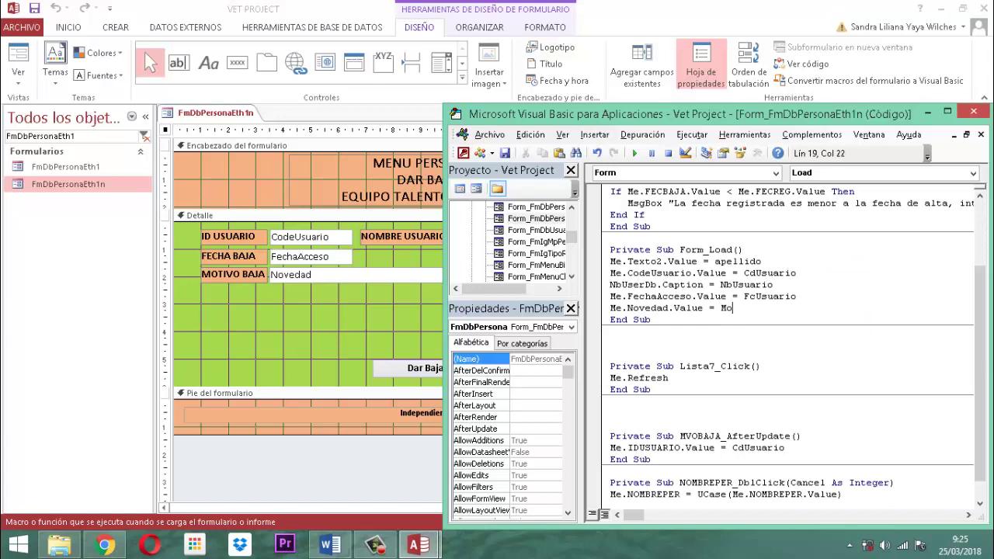
type("lPublicVyC.AcNovedad")
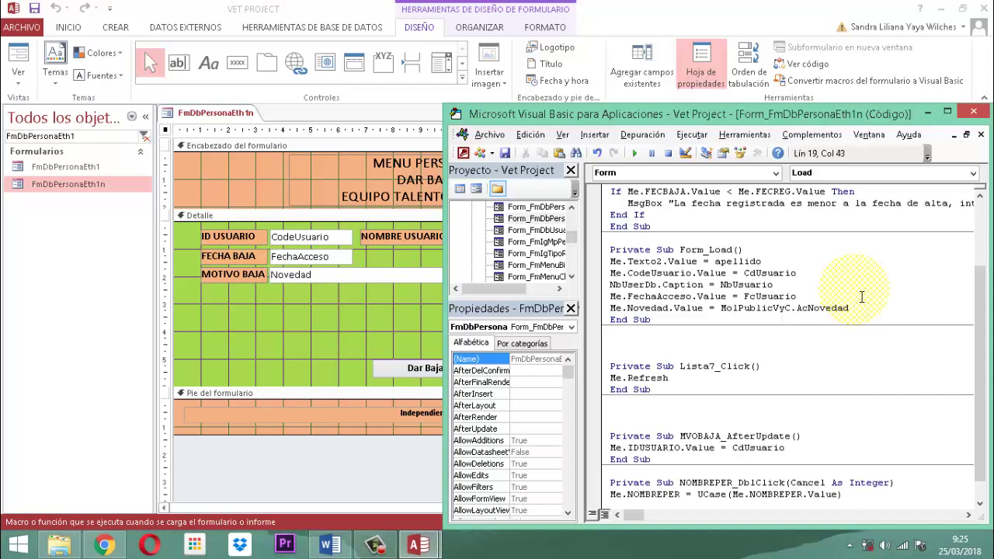
key("Left")
key("Left")
key("Left")
key("Left")
key("Left")
key("Left")
key("Left")
key("Left")
key("Left")
key("Left")
key("Left")
key("Left")
key("Left")
key("Left")
key("Left")
key("Left")
key("Left")
key("Left")
key("Left")
key("Left")
key("Delete")
key("Delete")
key("Delete")
key("Delete")
key("Delete")
key("Delete")
key("Delete")
key("Delete")
key("Delete")
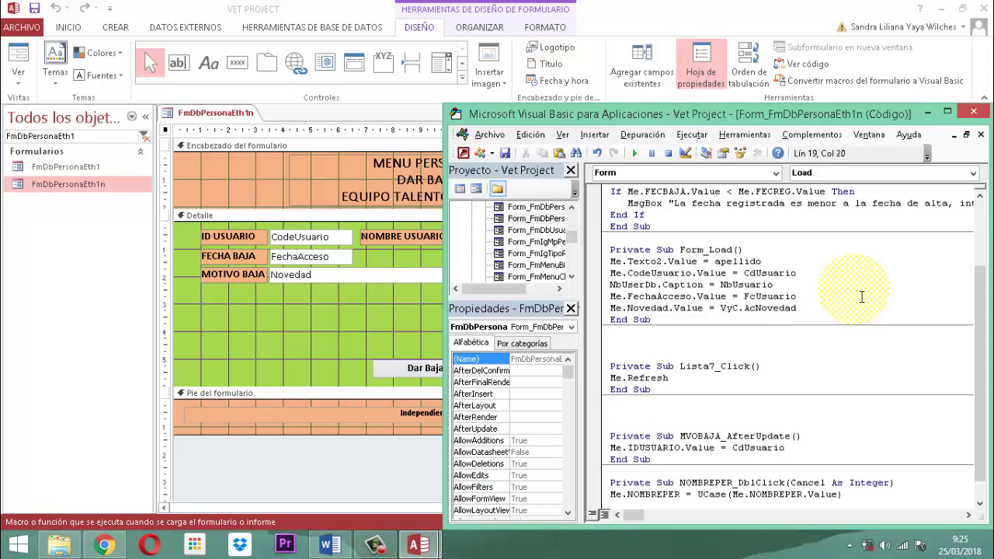
key("Delete")
key("Delete")
key("Delete")
key("Delete")
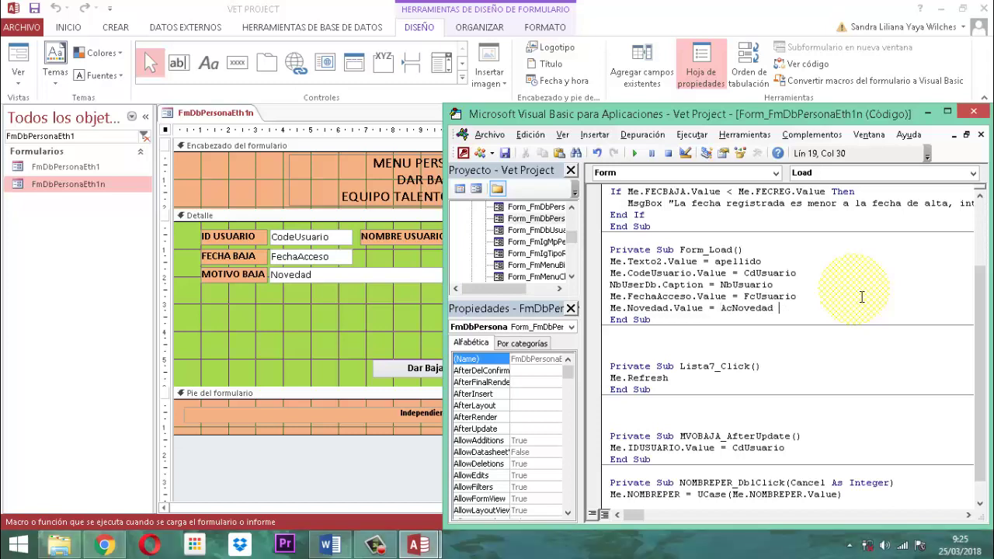
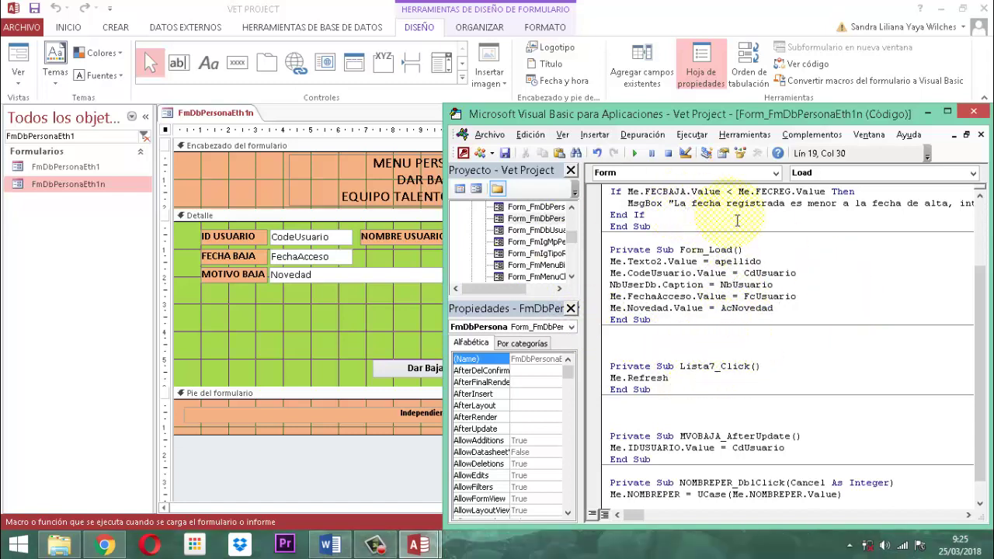
Maximize the code editor and delete the btnAc_Click, FECBAJA_AfterUpdate and Lista7_Click procedures
left_click_drag(736, 120, 519, 70)
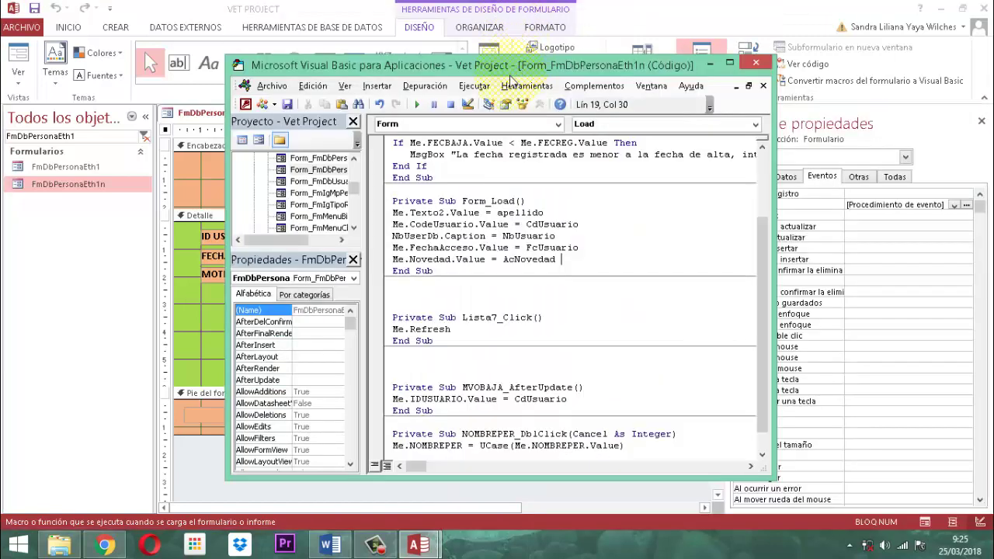
left_click(734, 64)
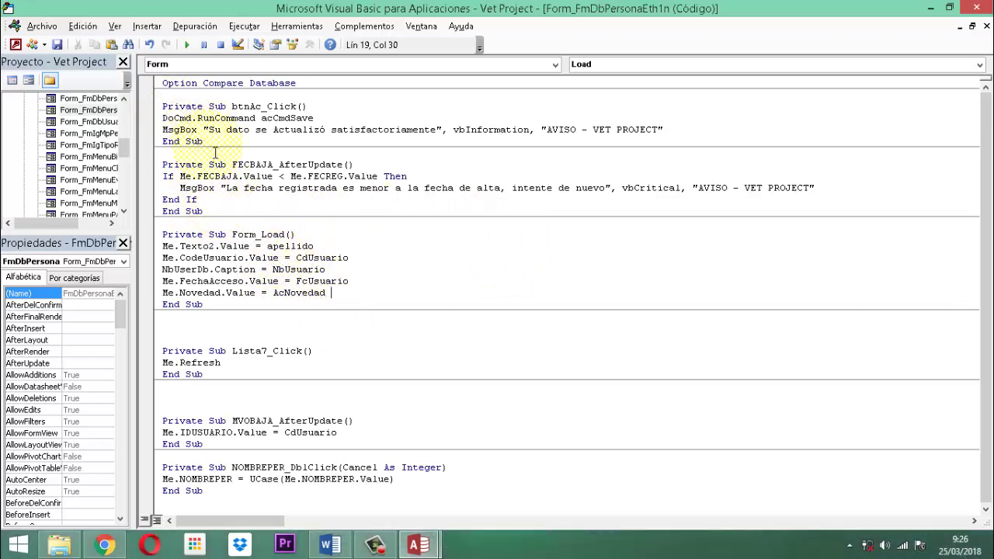
left_click_drag(204, 143, 162, 107)
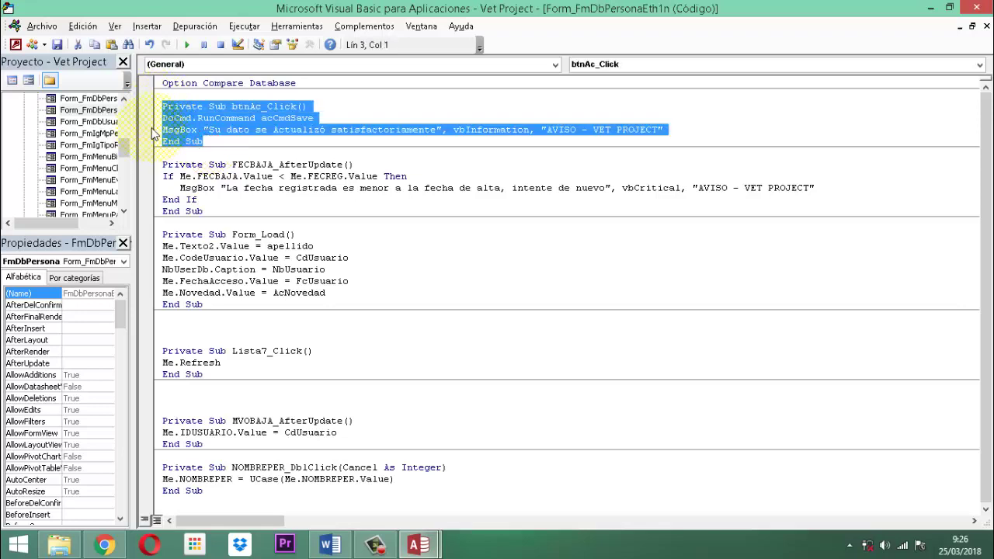
key("Delete")
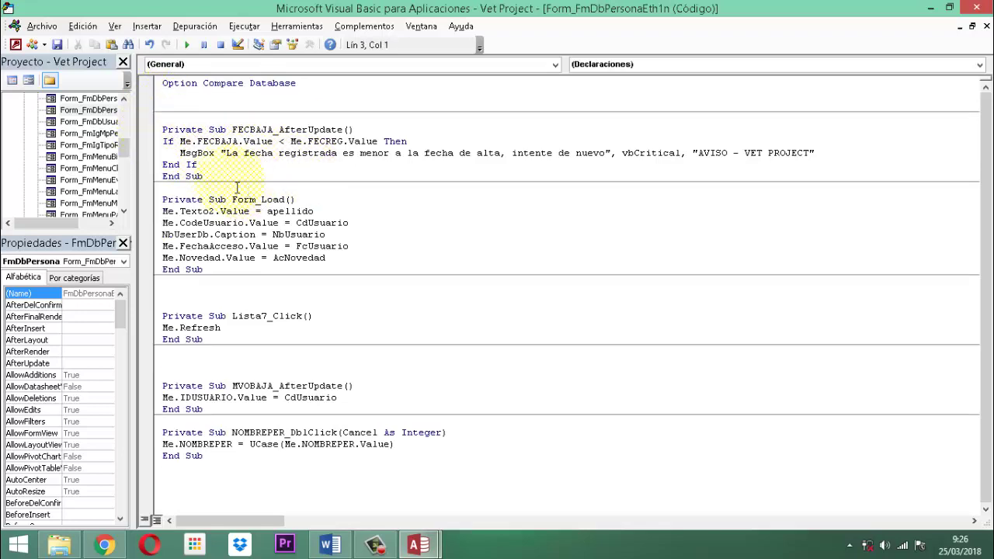
left_click(211, 177)
left_click_drag(212, 177, 161, 130)
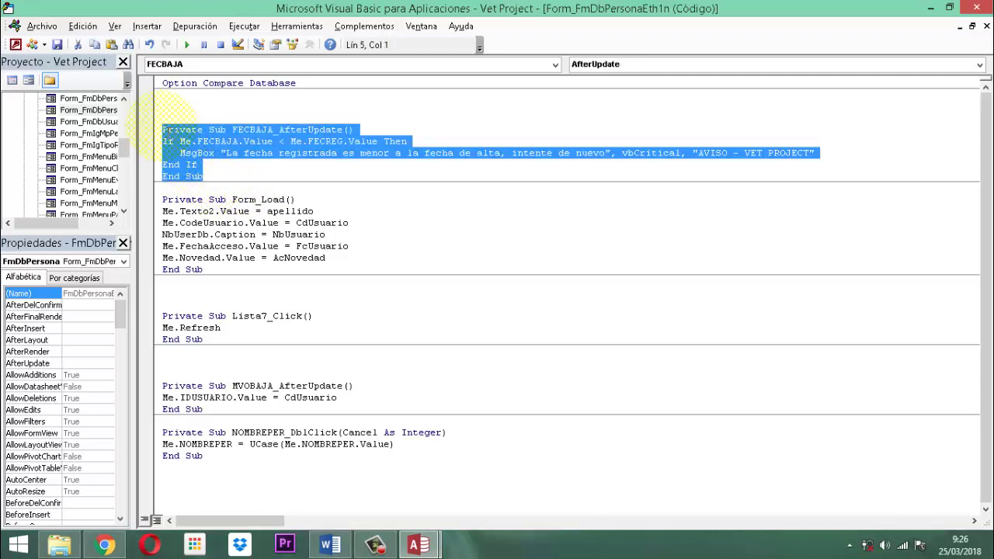
key("Delete")
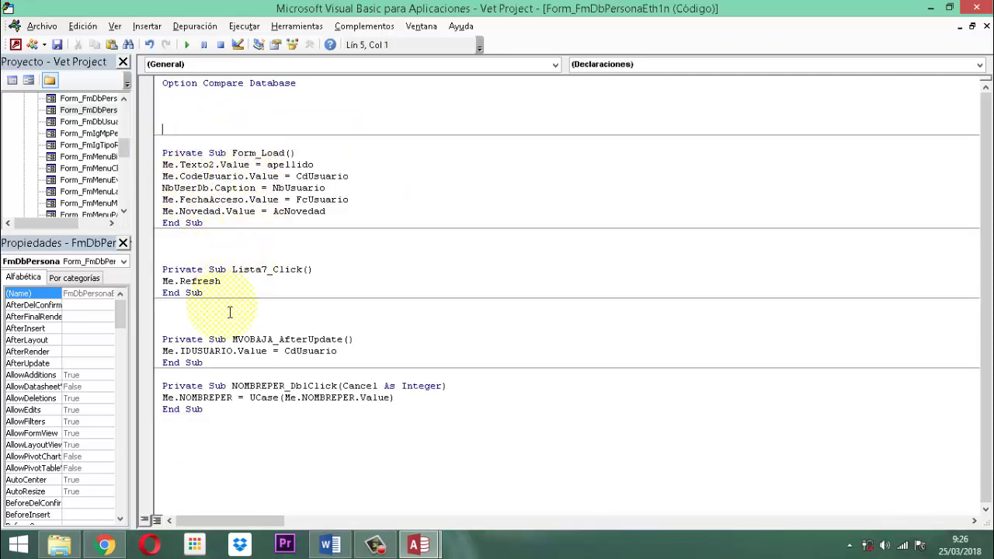
left_click_drag(223, 298, 167, 257)
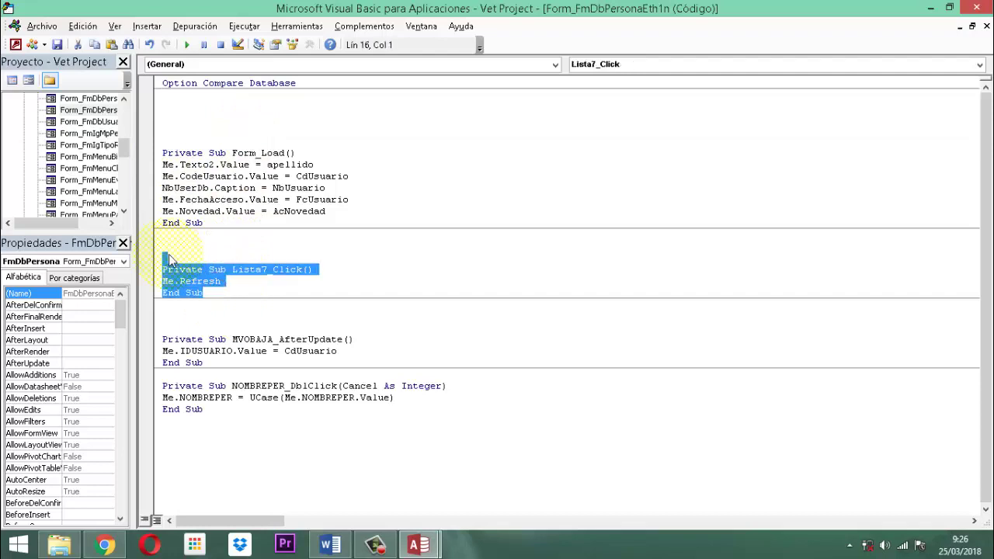
key("Delete")
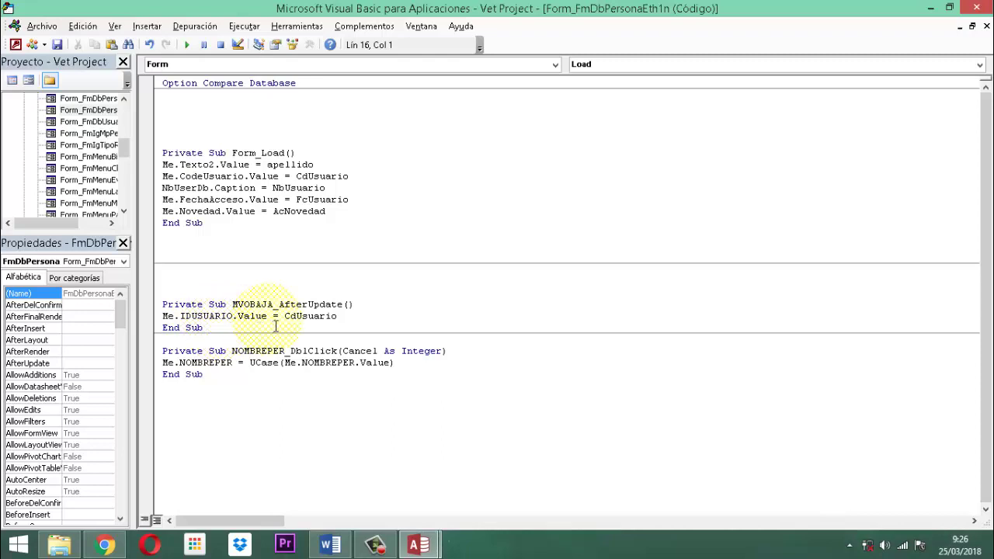
Delete MVOBAJA_AfterUpdate and NOMBREPER_DblClick, plus the leftover blank lines above Form_Load
left_click(223, 332)
left_click_drag(224, 332, 162, 247)
key("Delete")
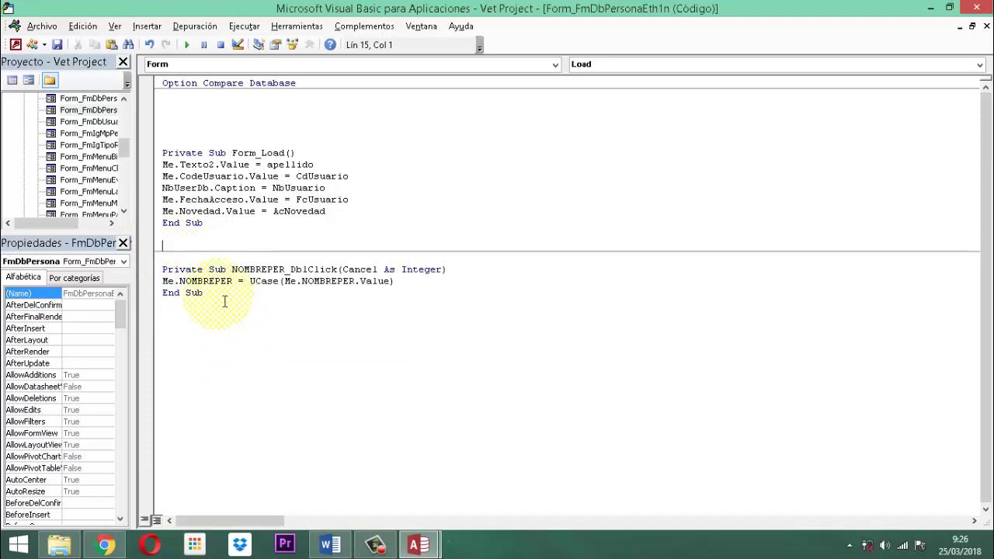
left_click_drag(225, 300, 174, 250)
key("Delete")
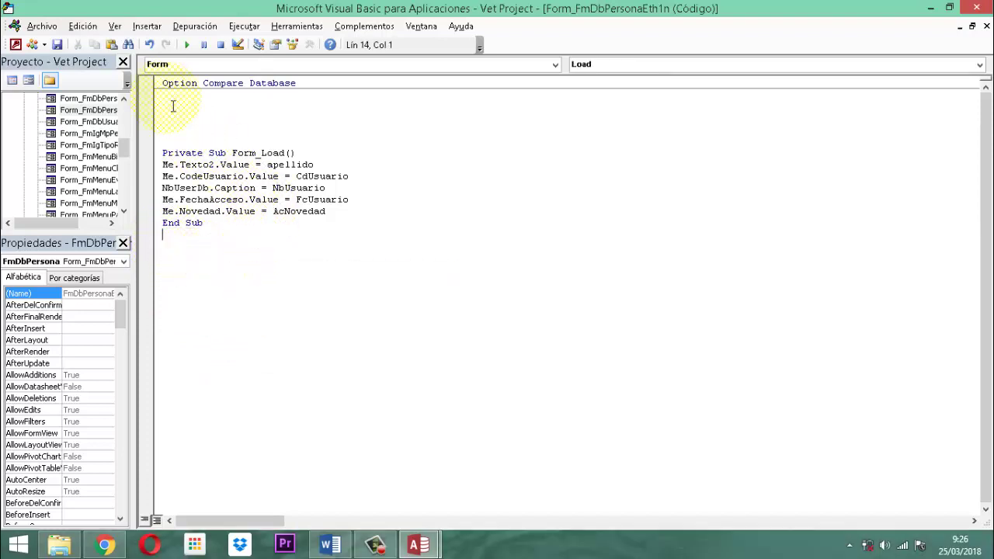
left_click(176, 99)
key("Delete")
key("Delete")
key("Delete")
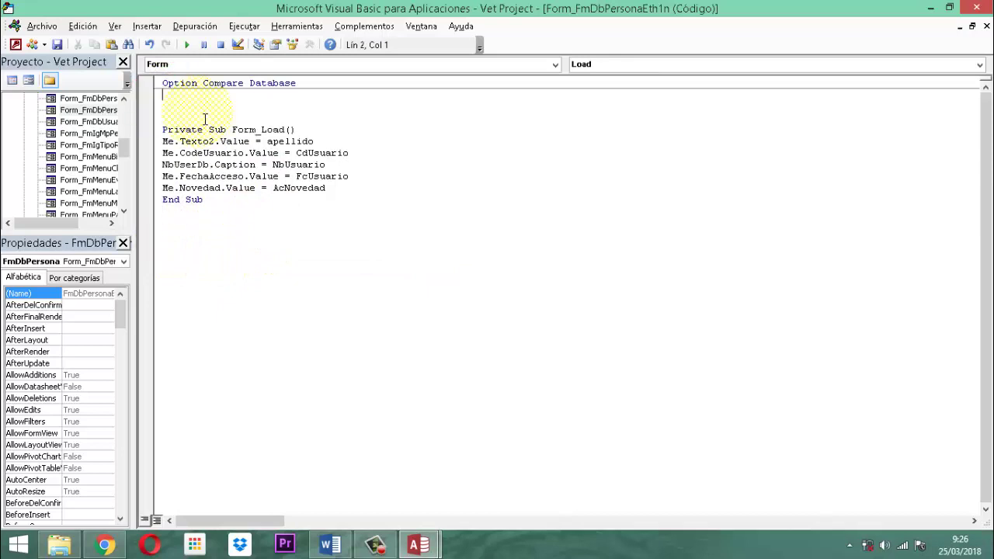
key("Delete")
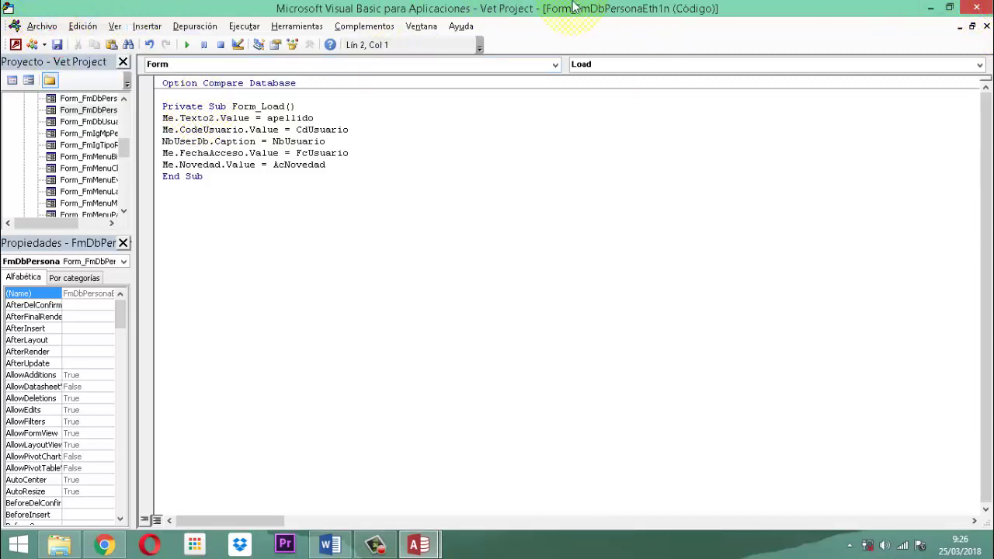
Close the VBA editor and Property Sheet, then shift the header title label left
left_click(979, 10)
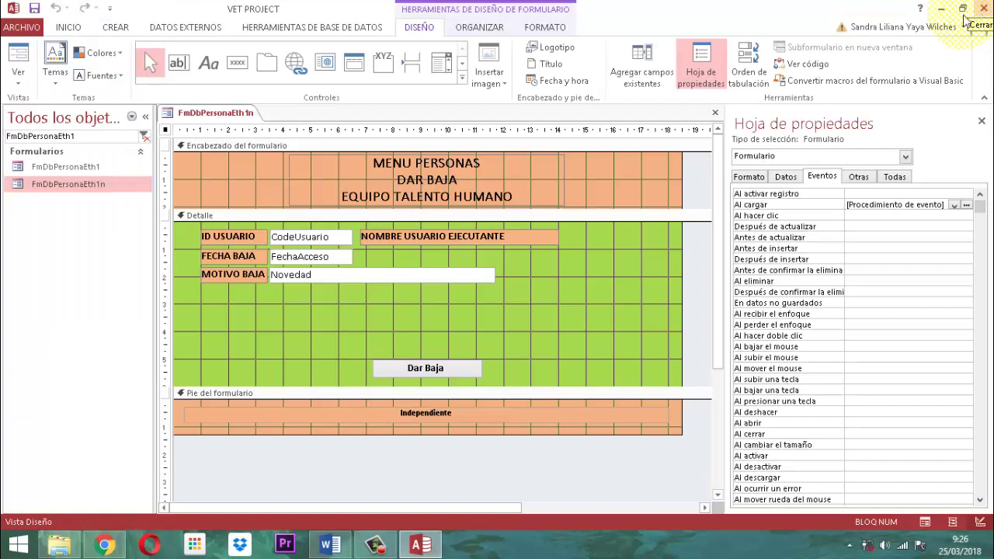
left_click(982, 120)
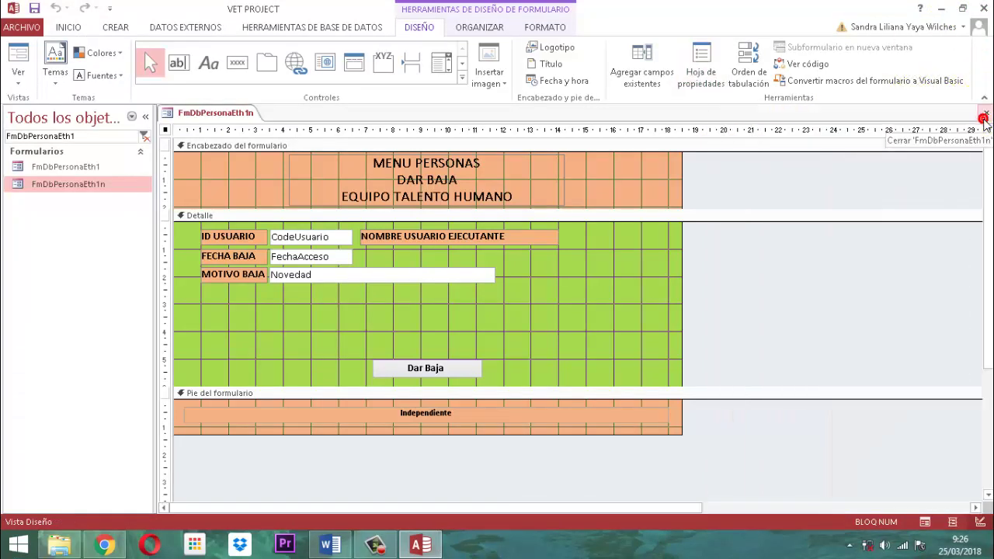
left_click(429, 198)
left_click_drag(289, 154, 269, 155)
key("Left")
key("Left")
key("Left")
key("Left")
key("Left")
key("Left")
key("Left")
key("Left")
key("Left")
key("Left")
key("Left")
key("Left")
key("Left")
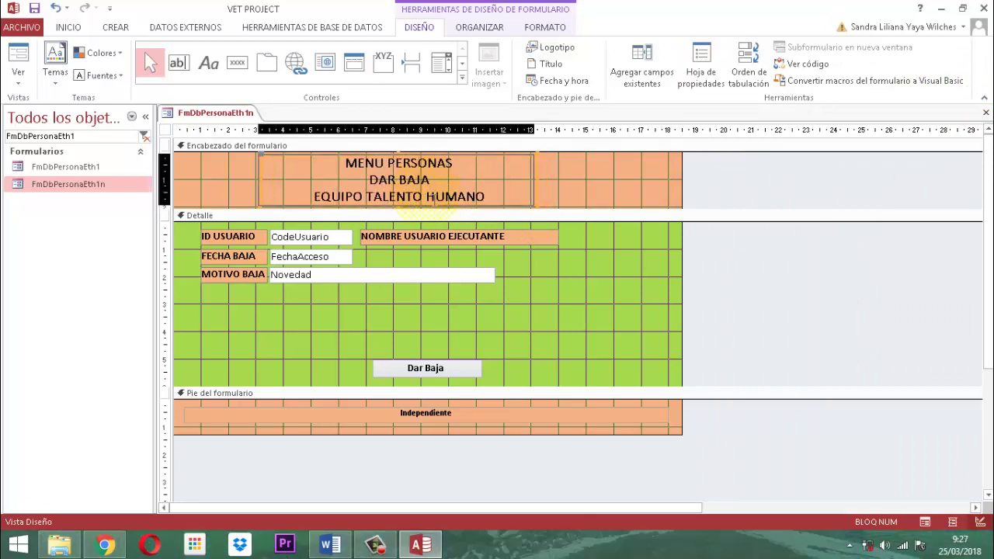
key("Left")
key("Left")
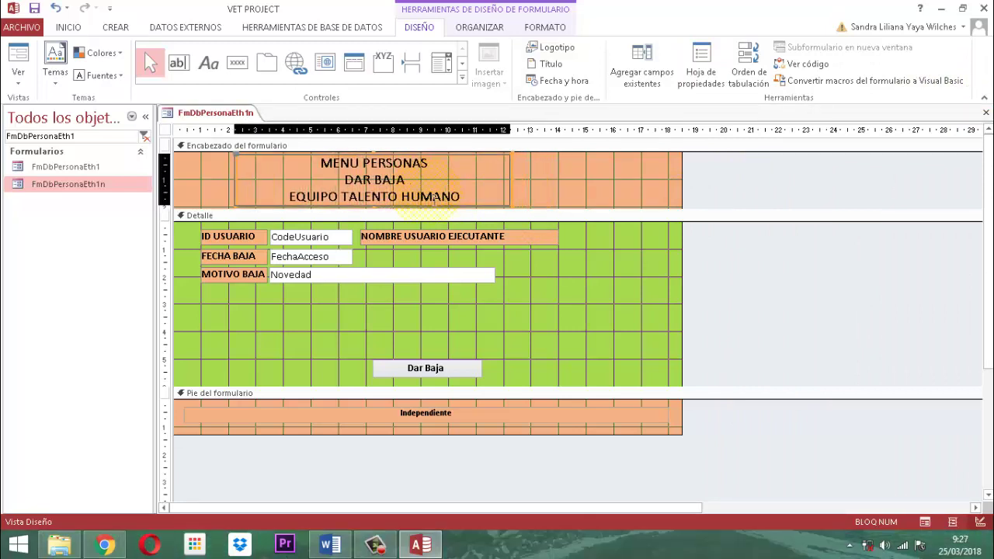
key("Left")
key("Left")
key("Left")
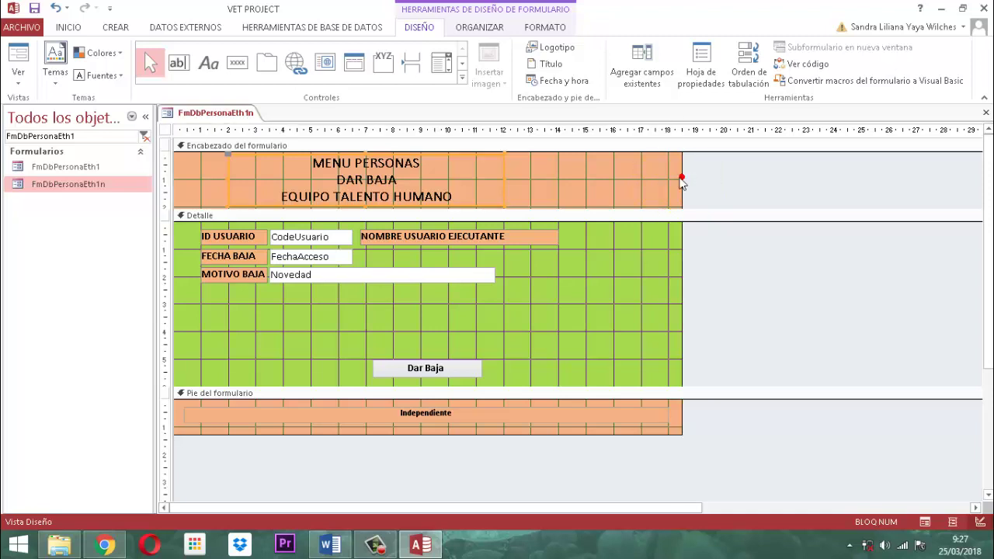
left_click(672, 180)
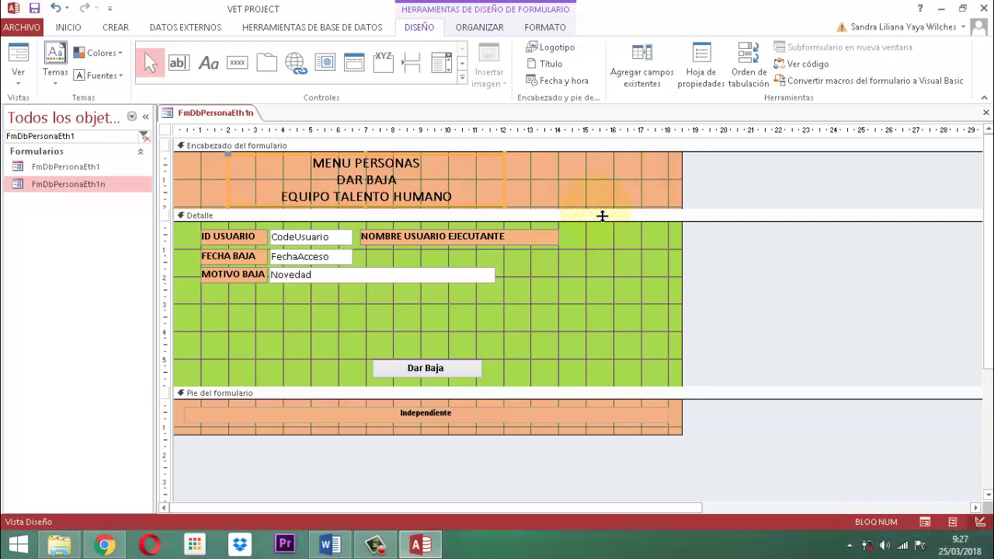
left_click(511, 392)
Shorten the Independiente footer label and narrow the form's width to about 15 cm
left_click(516, 413)
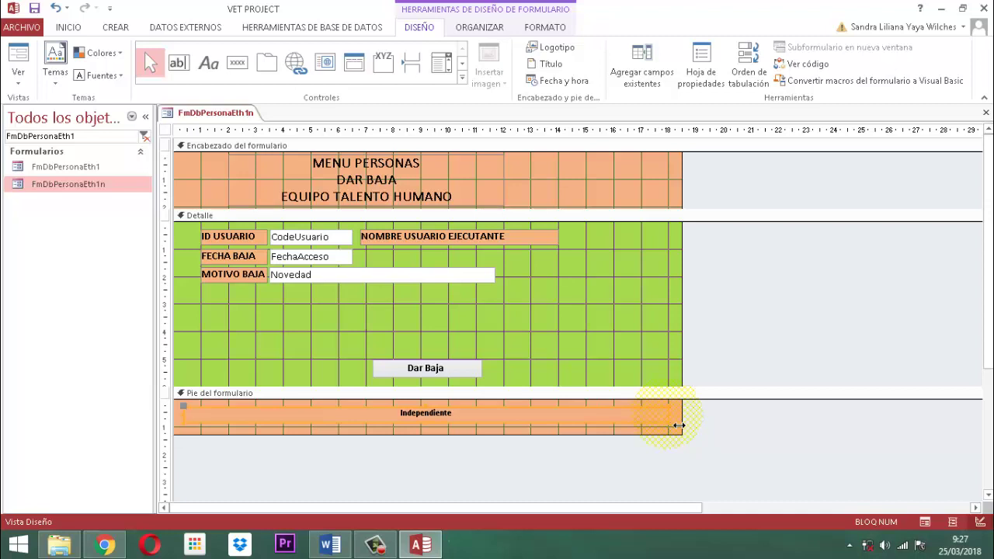
left_click_drag(679, 426, 567, 424)
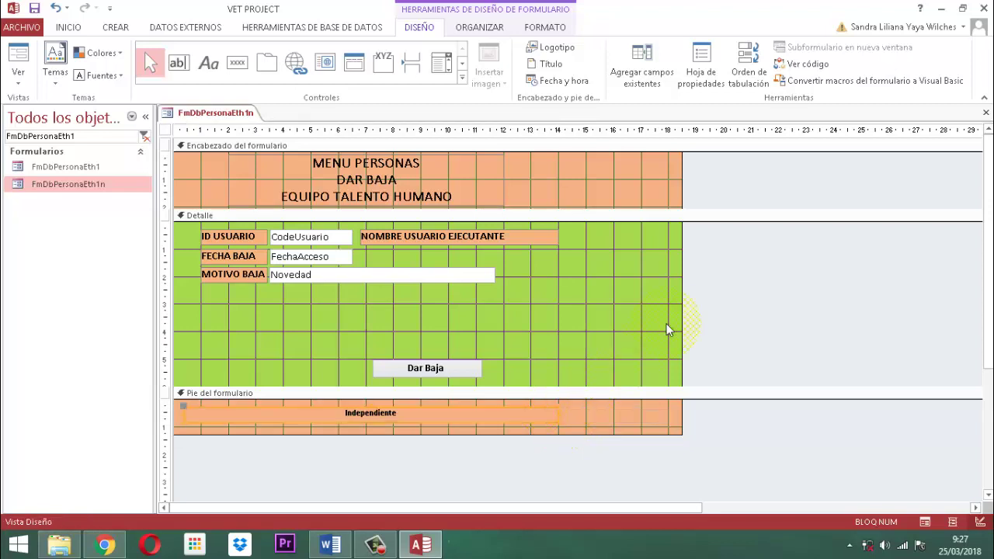
left_click(780, 266)
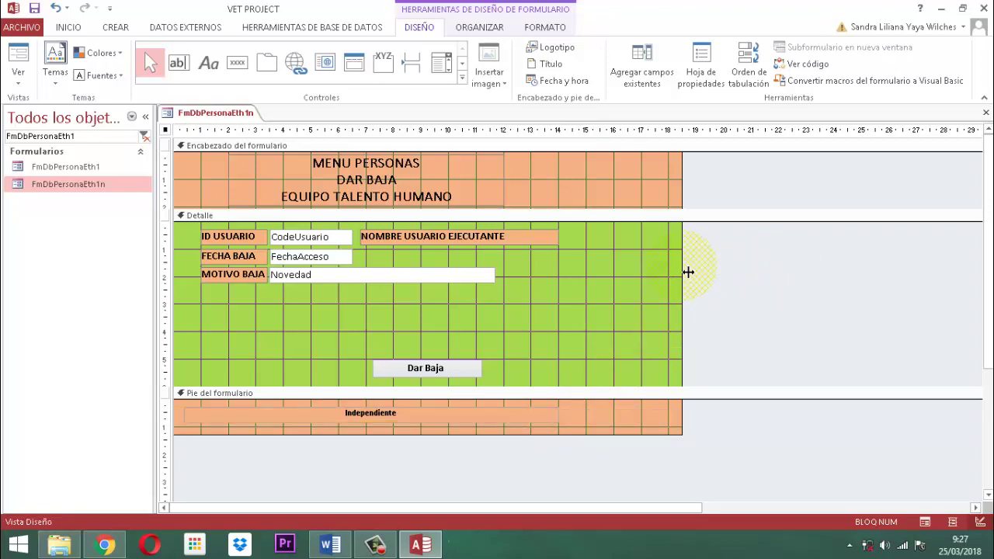
left_click_drag(683, 268, 588, 282)
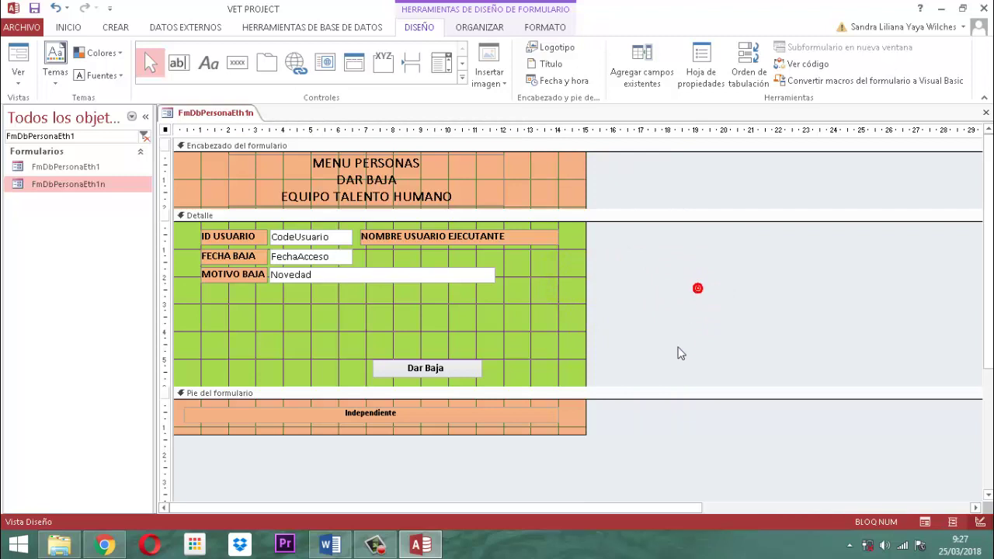
Move the Dar Baja button under MOTIVO BAJA, widen it, and start typing 'Concluya' into its caption
left_click(445, 372)
left_click(403, 367)
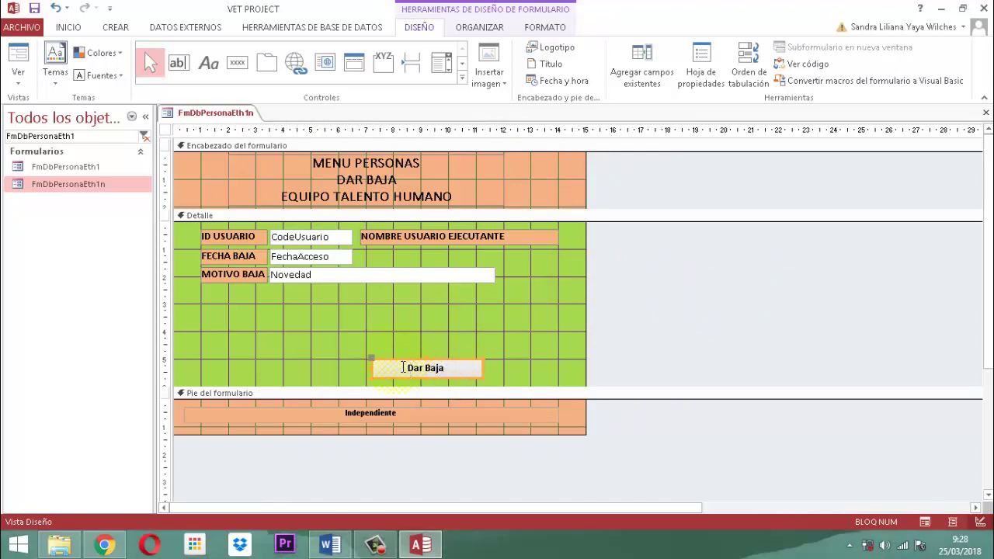
left_click_drag(404, 367, 318, 309)
left_click_drag(397, 310, 451, 315)
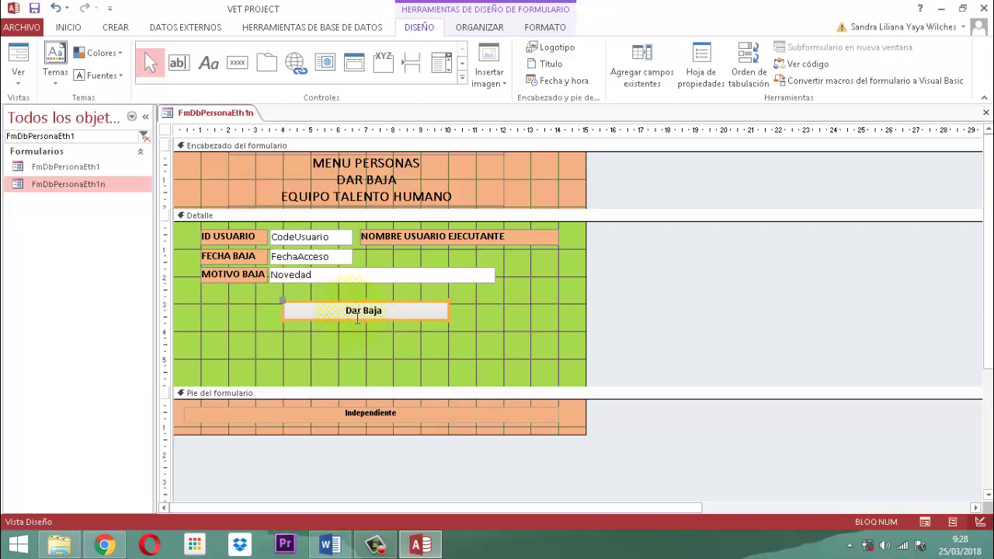
left_click(391, 323)
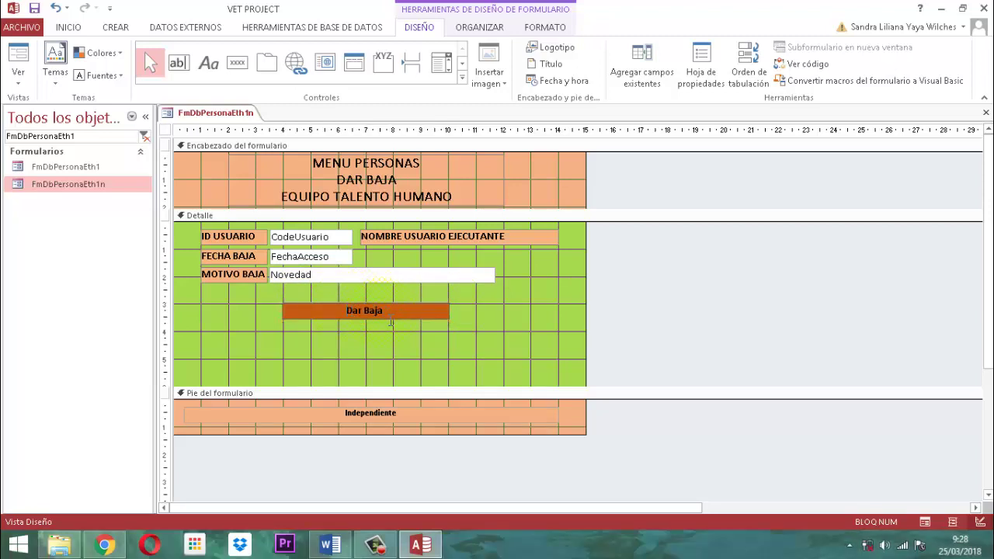
type("Concluya")
Reword the button caption to 'Cierre final Dar Baja'
key("BackSpace")
key("BackSpace")
key("BackSpace")
key("BackSpace")
key("BackSpace")
key("BackSpace")
key("BackSpace")
key("BackSpace")
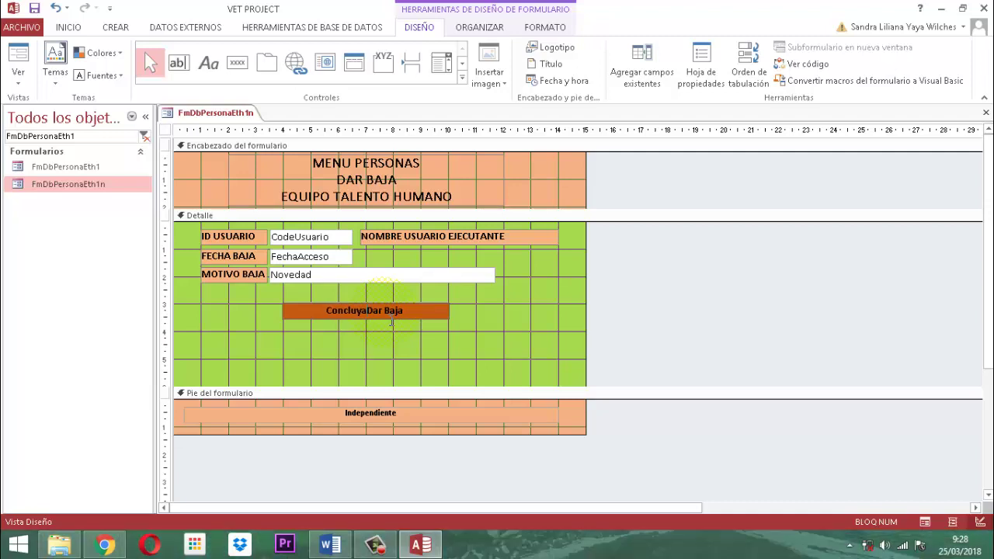
key("BackSpace")
type("Cierre final")
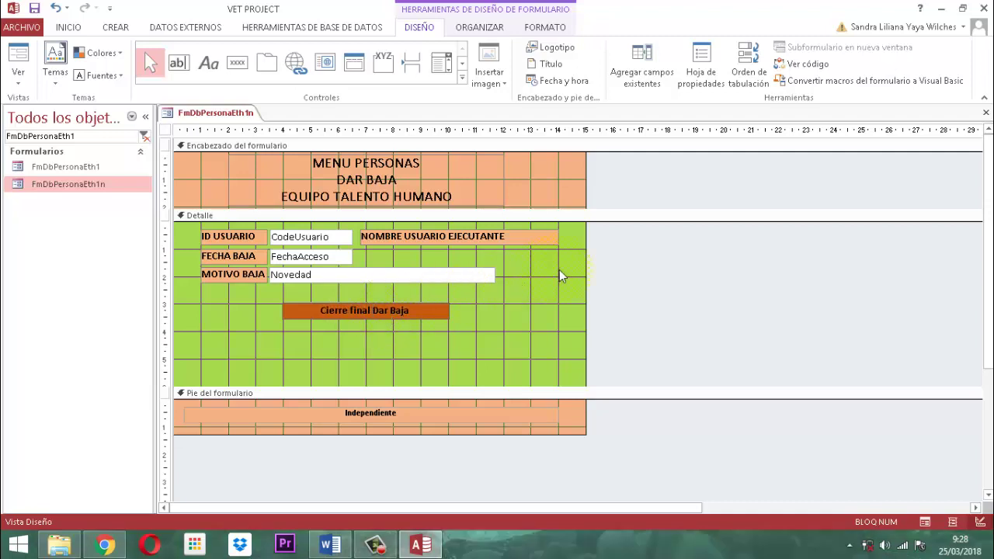
left_click(615, 273)
Apply the last Bisel shape effect to the Cierre final Dar Baja button
left_click(432, 321)
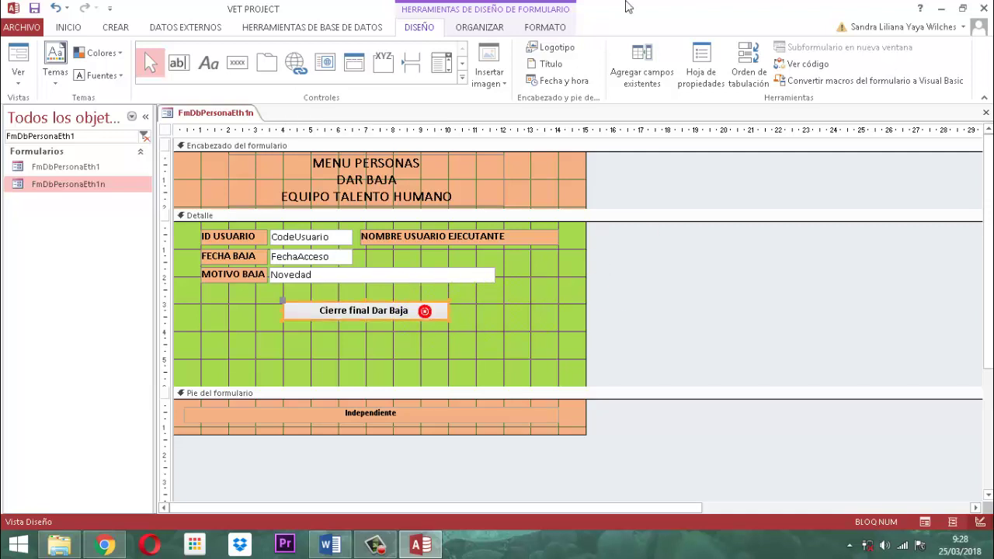
left_click(546, 27)
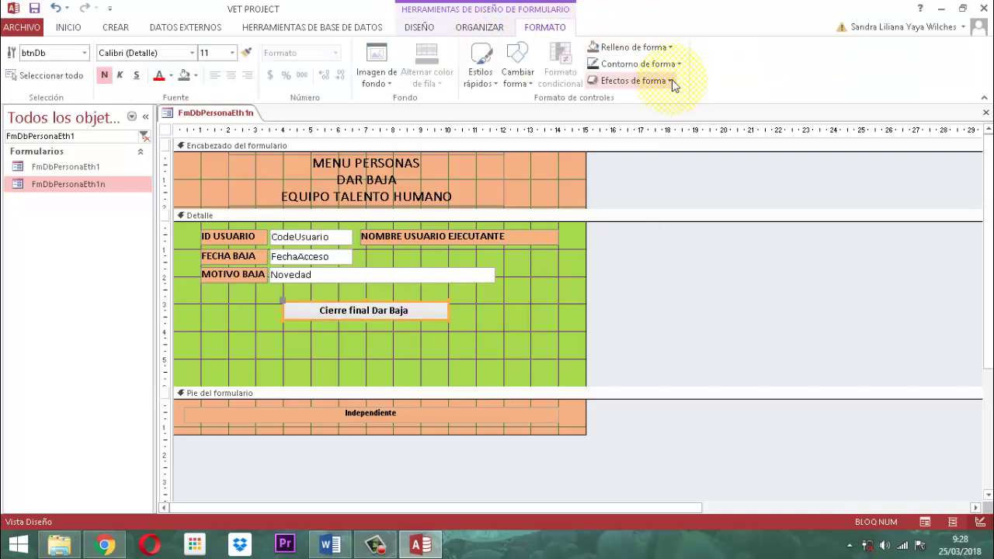
left_click(668, 81)
mouse_move(634, 202)
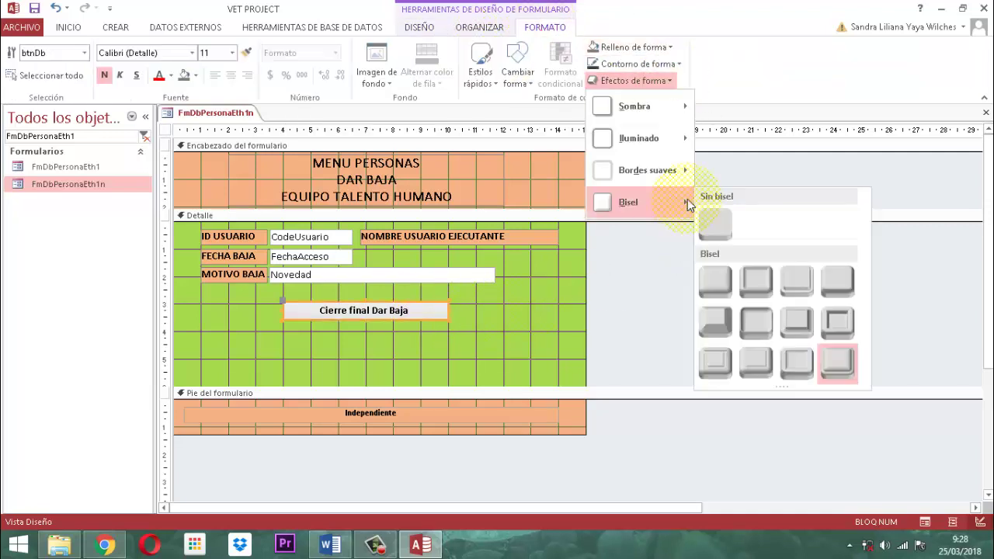
left_click(837, 362)
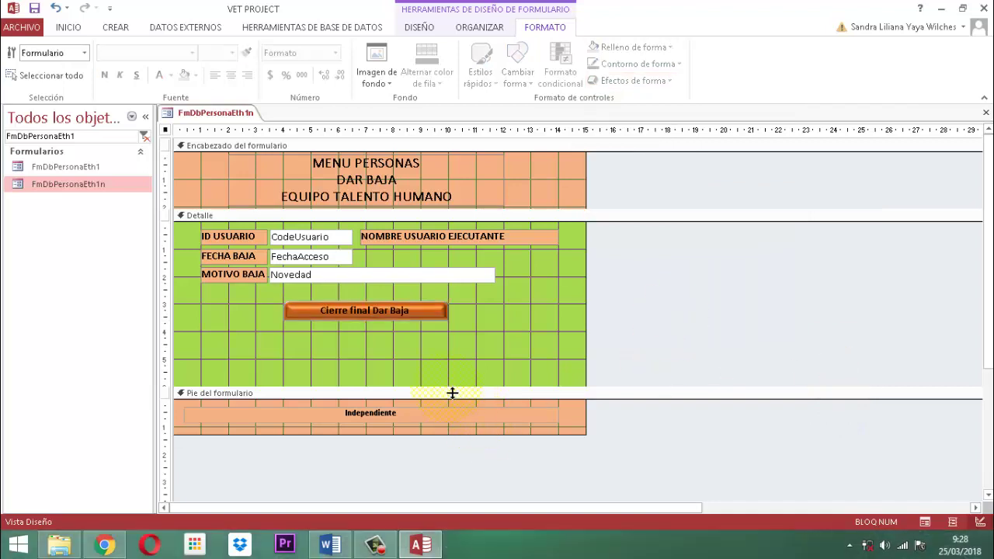
Shorten the detail section to just below the button and open the btnDb property sheet
left_click_drag(451, 392, 451, 337)
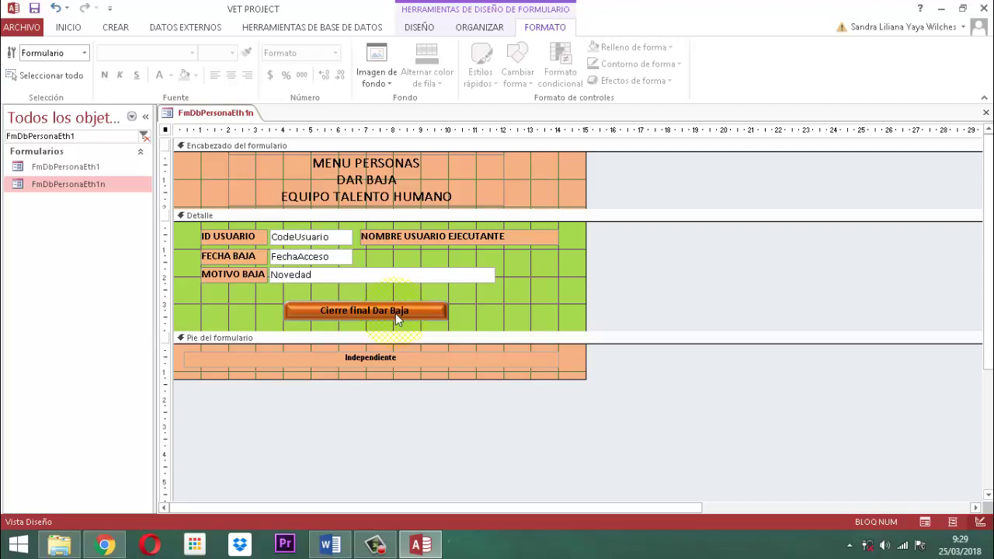
left_click(395, 313)
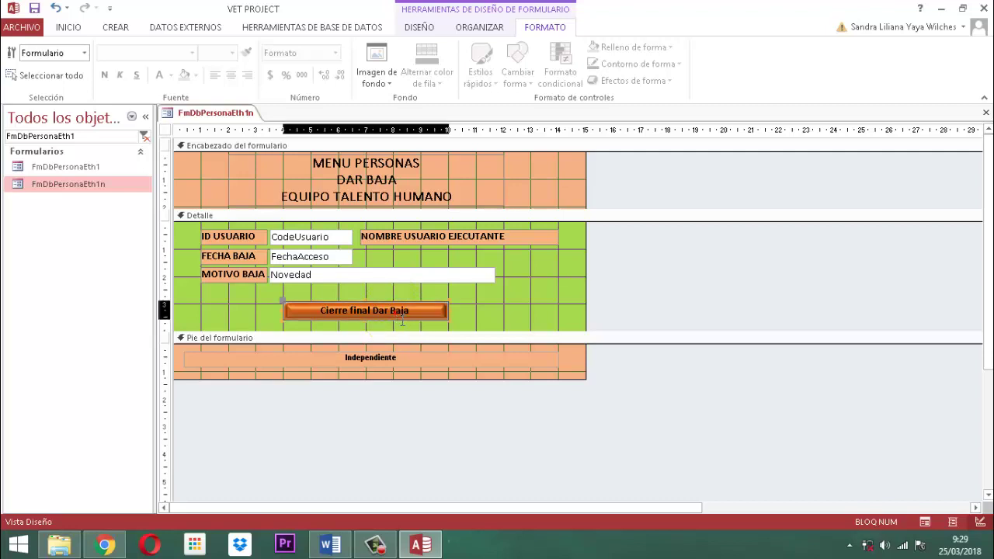
left_click(418, 28)
left_click(698, 64)
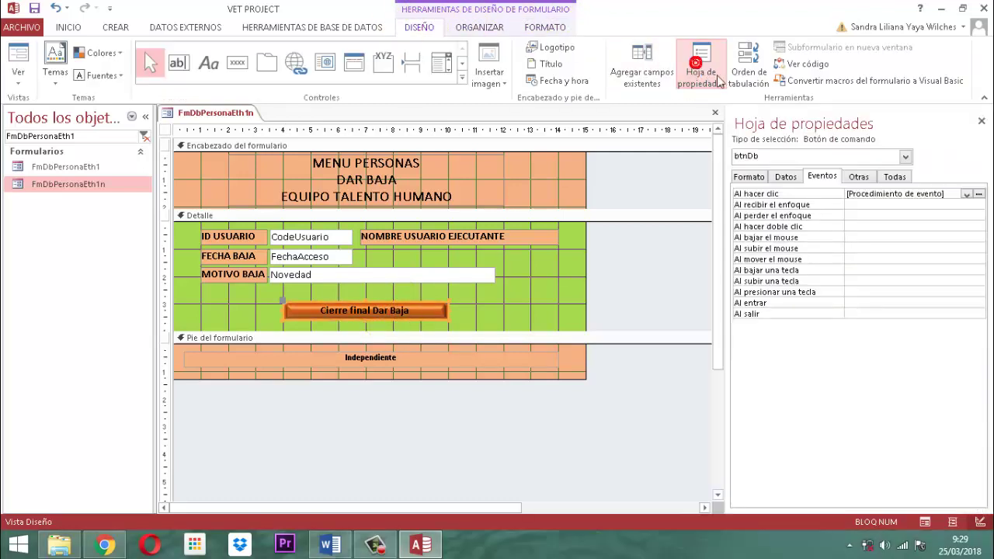
Make btnDb_Click run DoCmd.RunCommand acCmdSave, save the VBA project, and close the editor
left_click(979, 195)
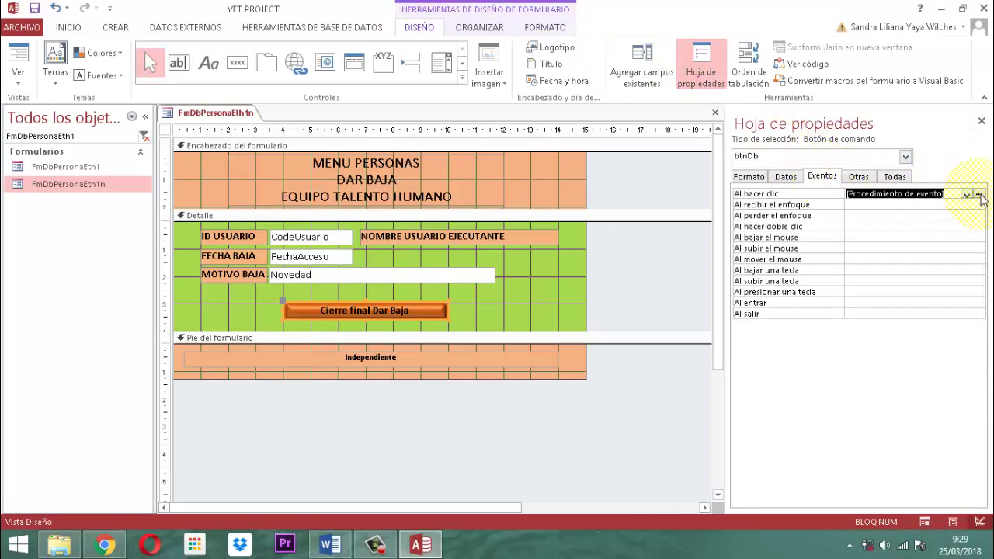
left_click(979, 195)
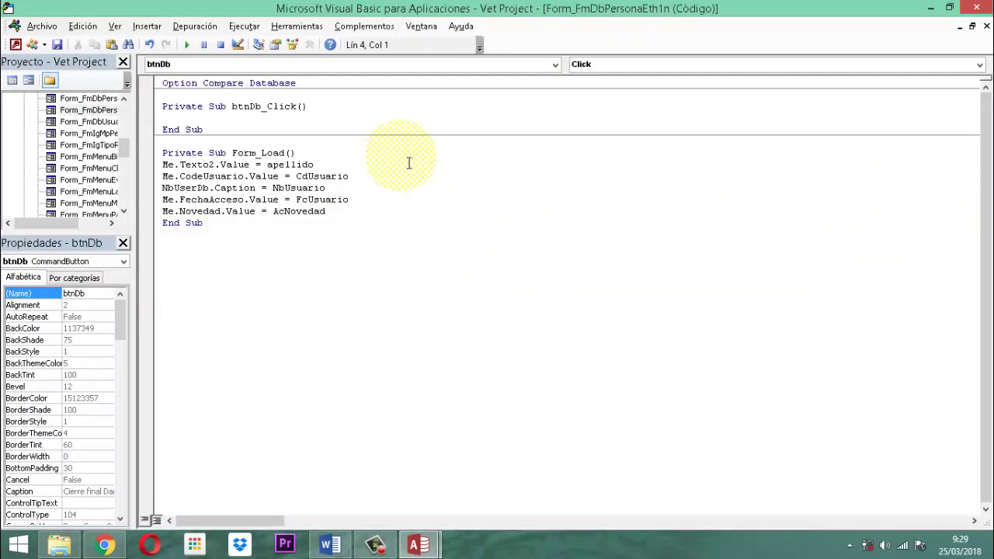
type("docmd.un")
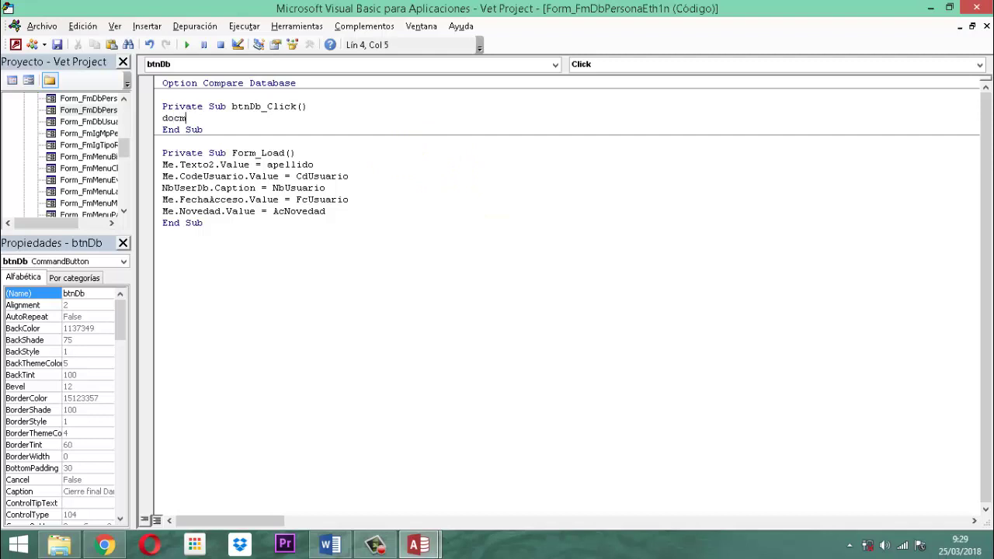
key("BackSpace")
key("BackSpace")
type("RunCommand ")
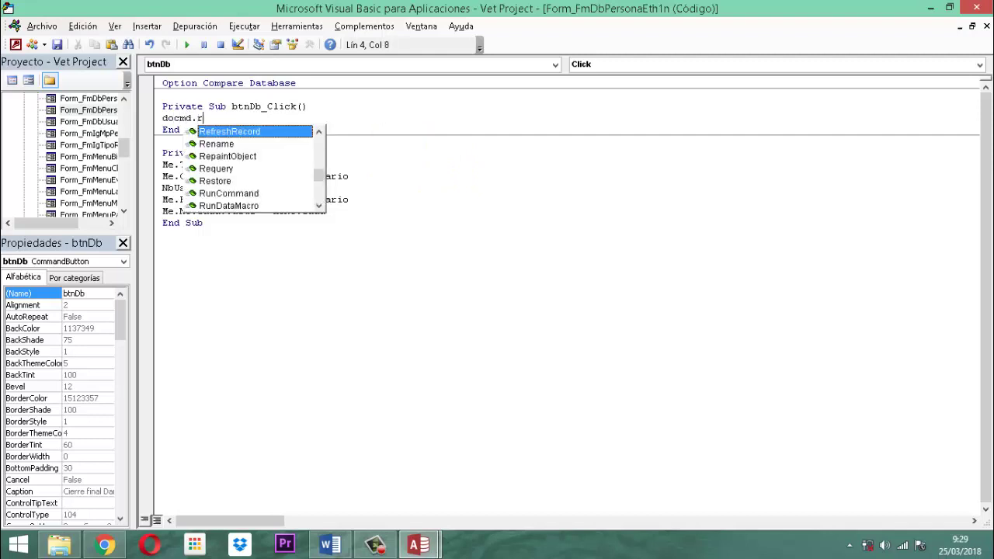
type("accmdsa")
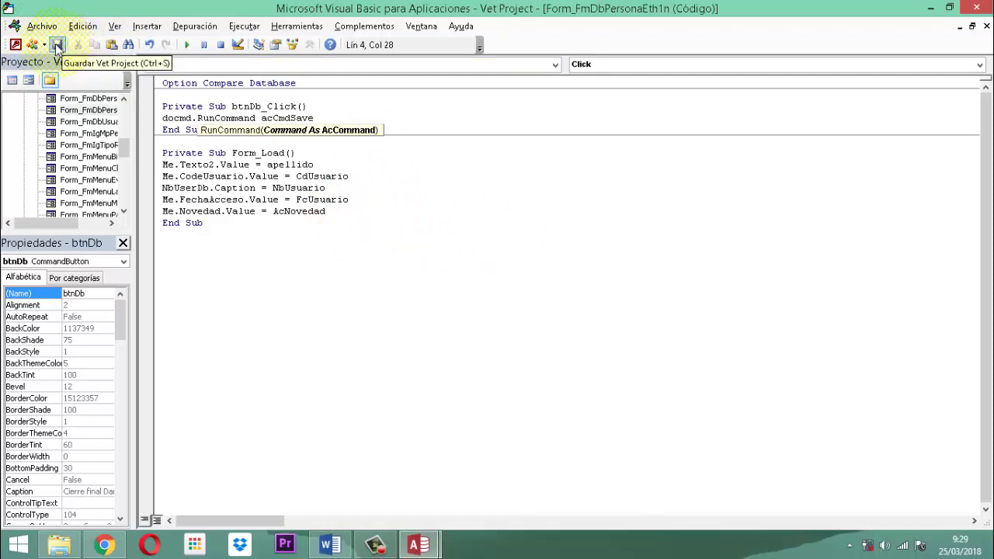
left_click(57, 45)
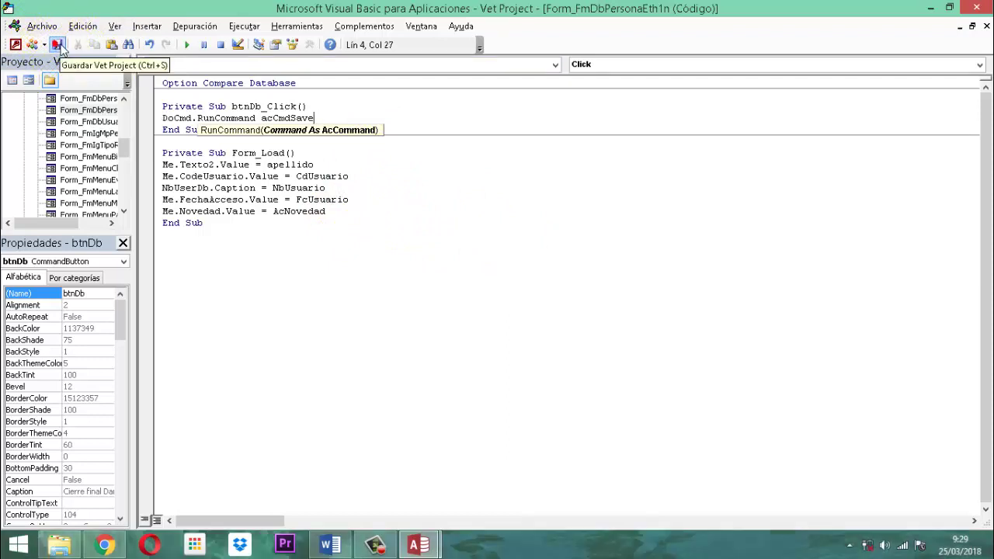
left_click(978, 8)
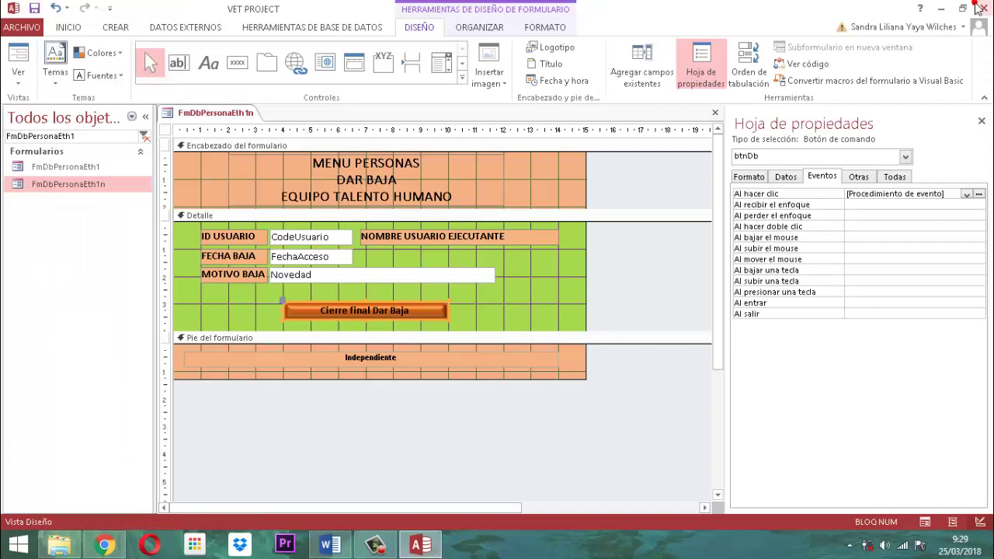
Close the property sheet and close the FmDbPersonaEth1n form via its tab menu
left_click(981, 122)
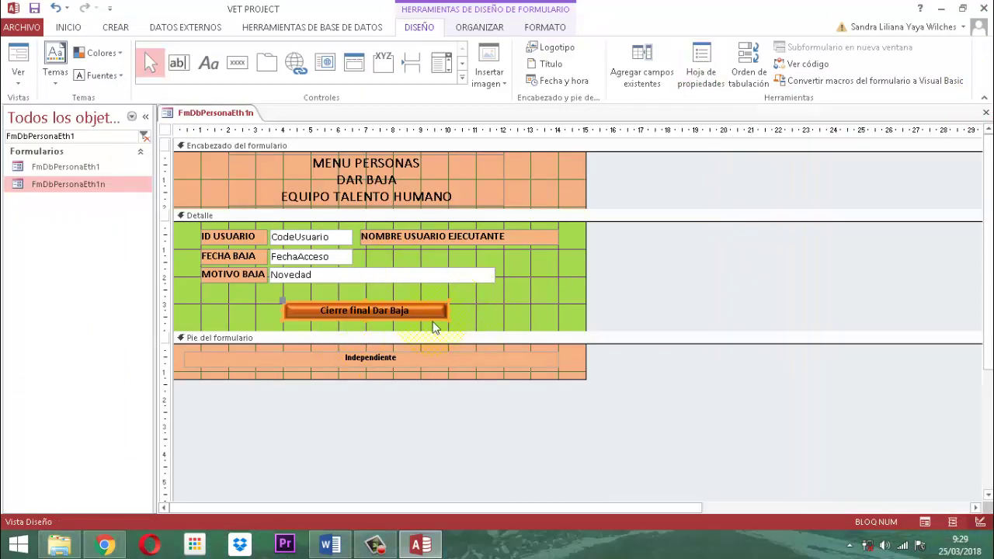
right_click(208, 117)
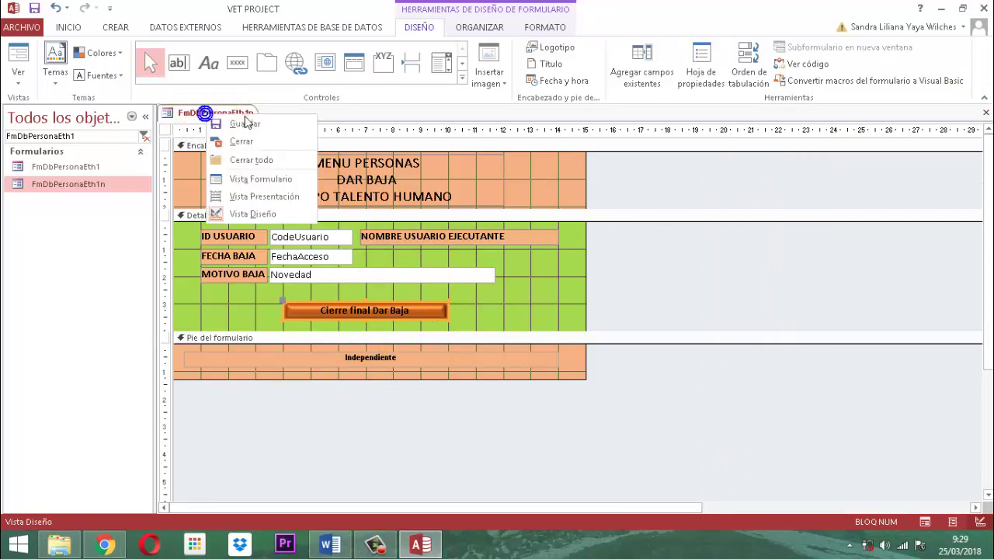
left_click(233, 116)
right_click(224, 111)
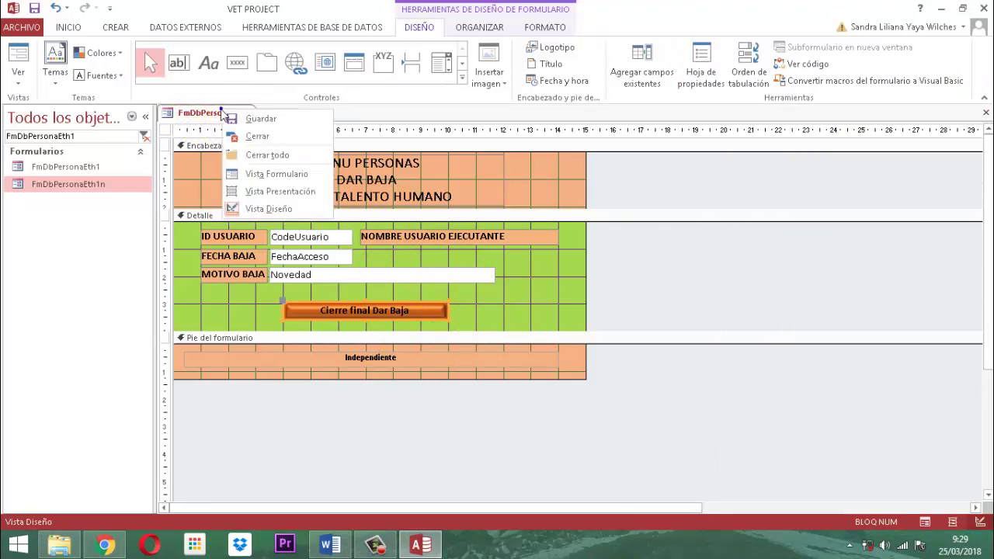
left_click(252, 137)
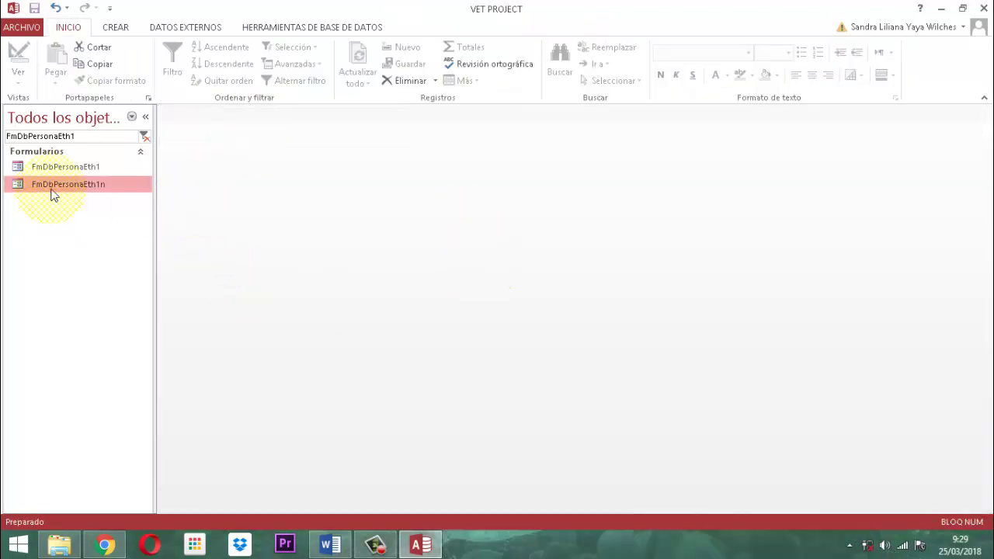
Close Access, reopen the Vet Project database, and choose 'Quiero realizar una labor'
left_click(985, 7)
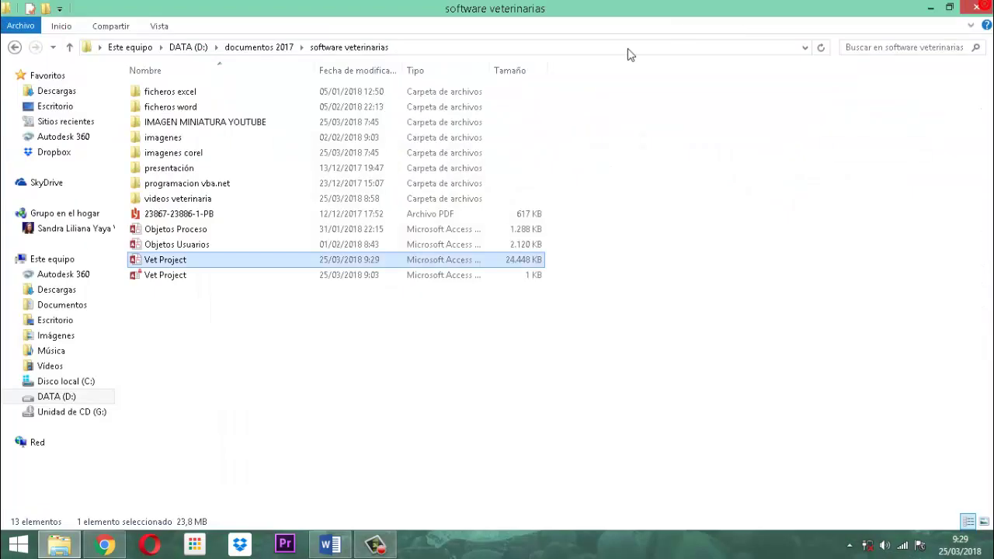
double_click(168, 264)
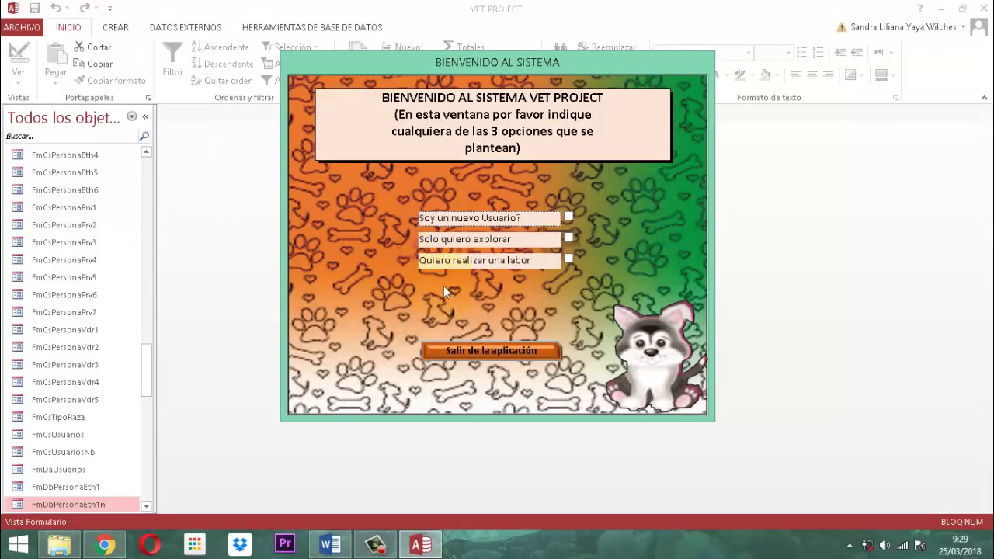
left_click(569, 257)
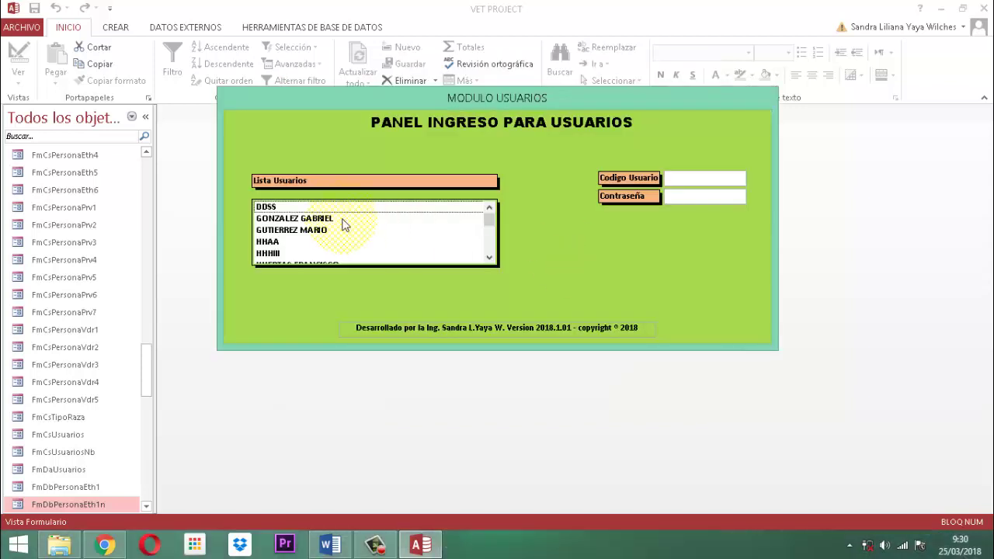
Pick a user from Lista Usuarios and enter the user's password
scroll(305, 232, "down", 1)
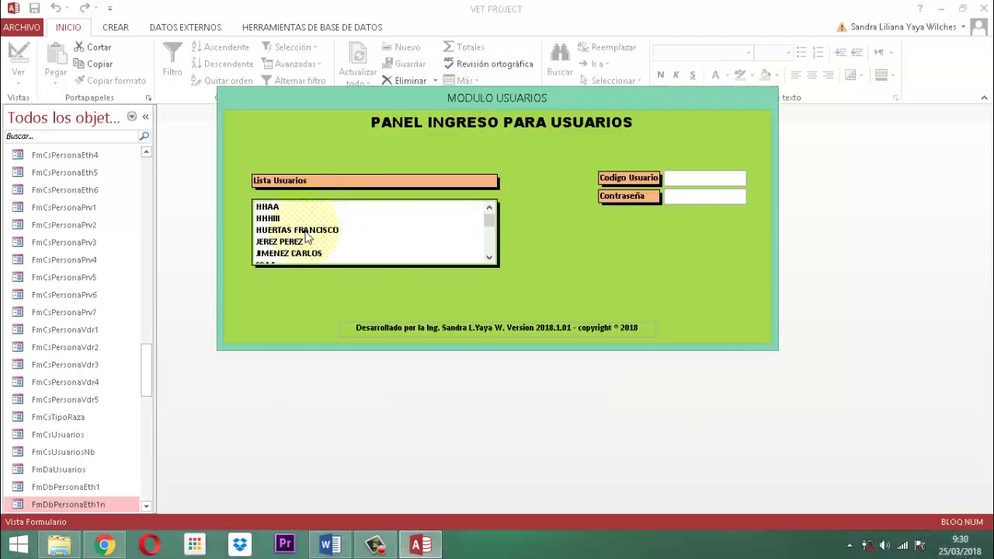
scroll(309, 237, "down", 1)
left_click(302, 232)
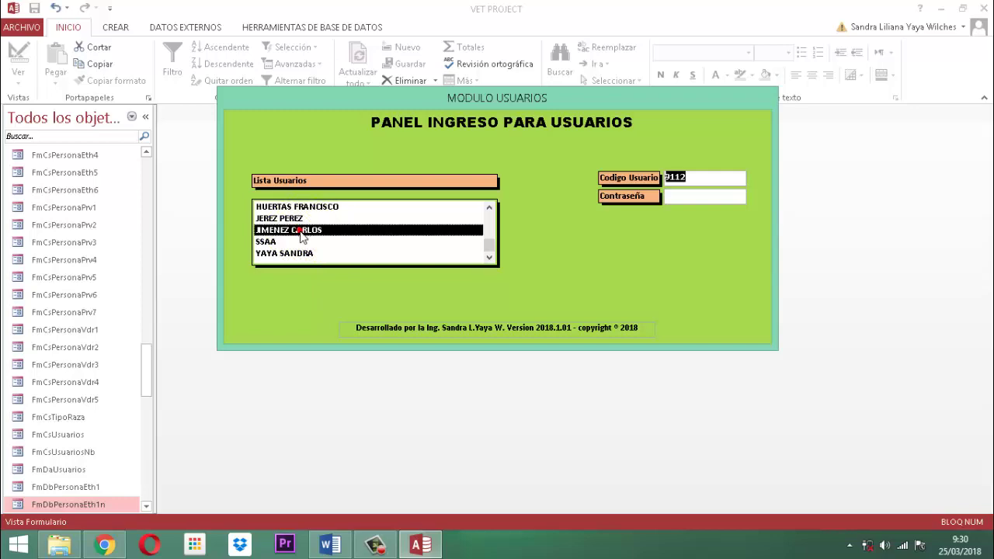
left_click(301, 233)
type("123")
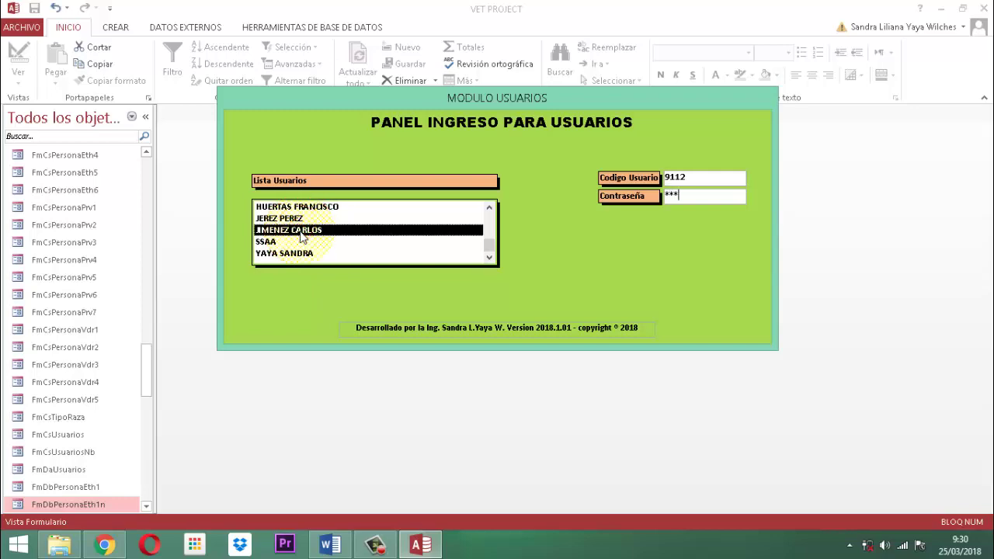
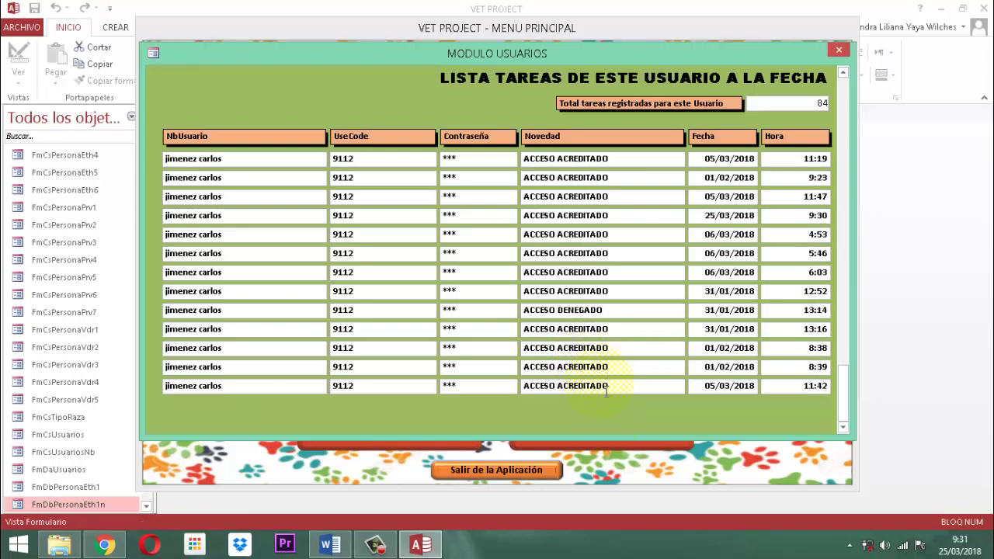
Close the task list, CONSULTAR ACCESO USUARIO and MENU USUARIOS, returning to the VET PROJECT main menu
scroll(610, 404, "up", 3)
scroll(614, 398, "down", 3)
scroll(616, 385, "up", 5)
scroll(618, 375, "up", 15)
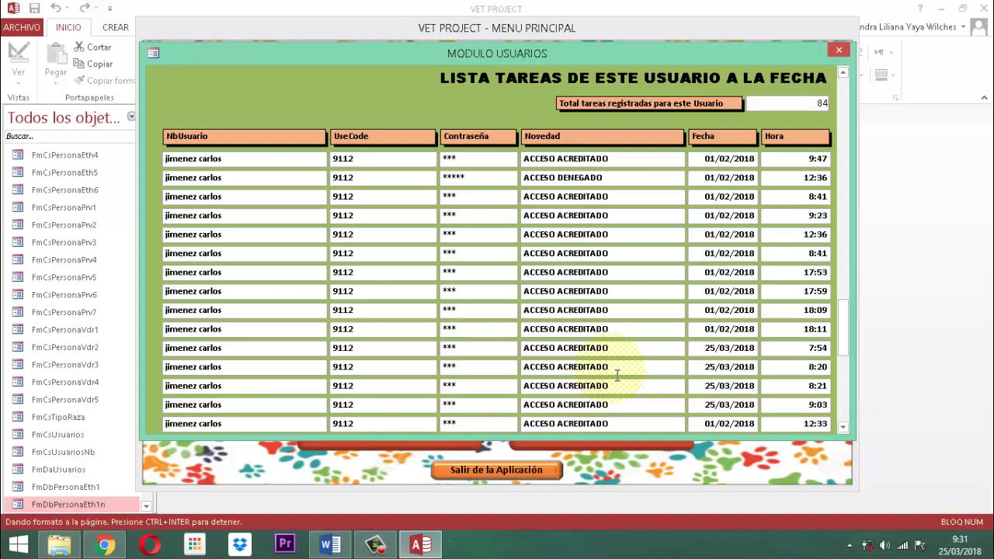
scroll(616, 379, "up", 3)
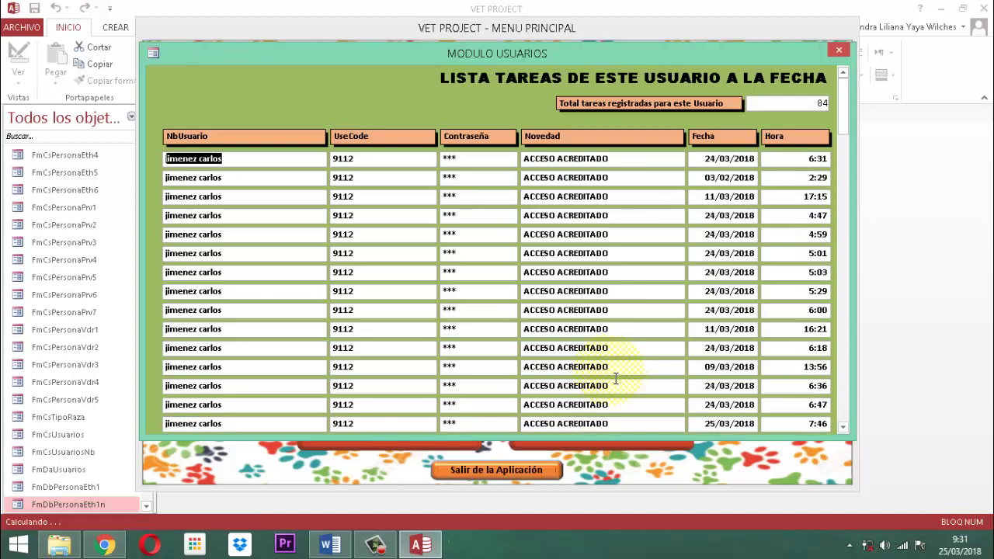
left_click(839, 50)
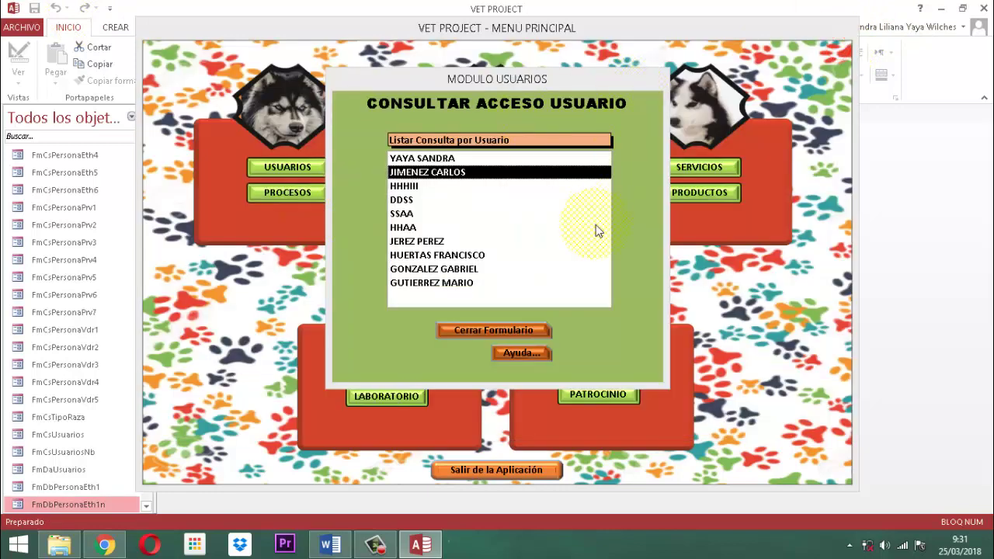
left_click(470, 327)
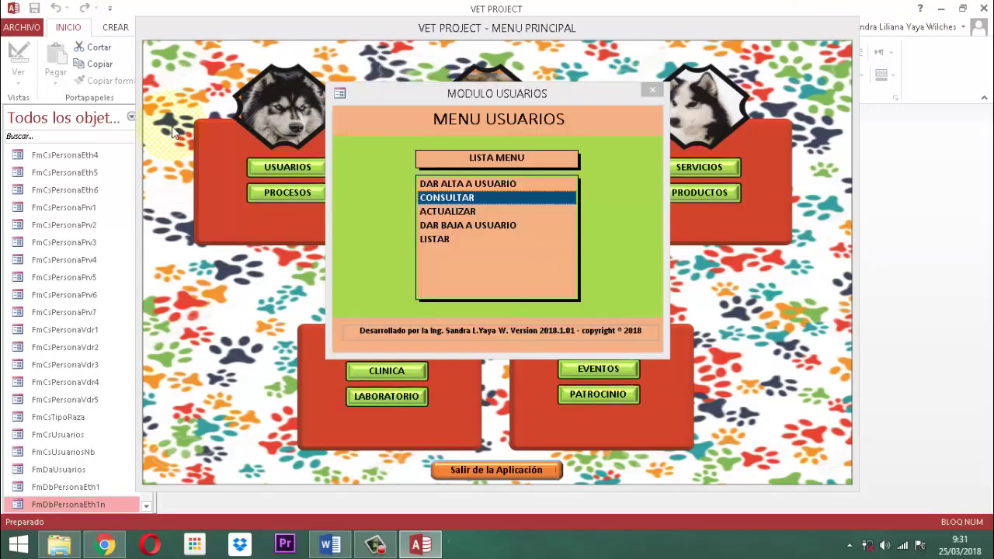
left_click(653, 92)
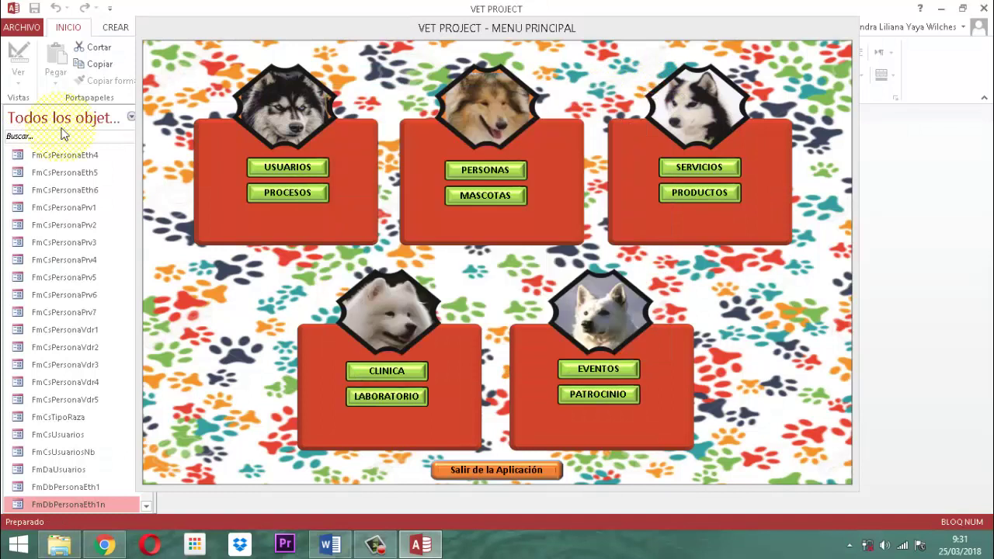
left_click(39, 136)
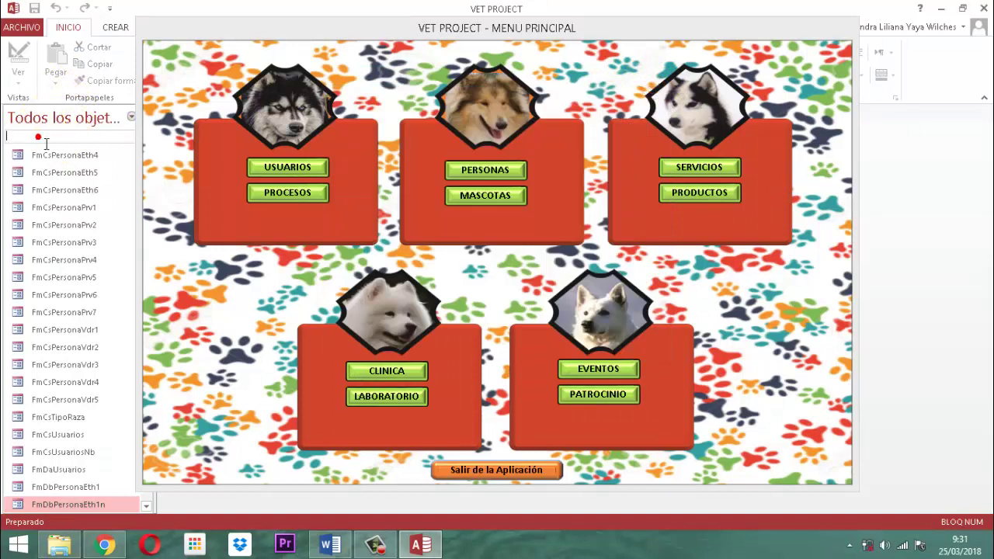
Search the navigation pane for 'MU' and open the MUsuariosAcceso table
type("M")
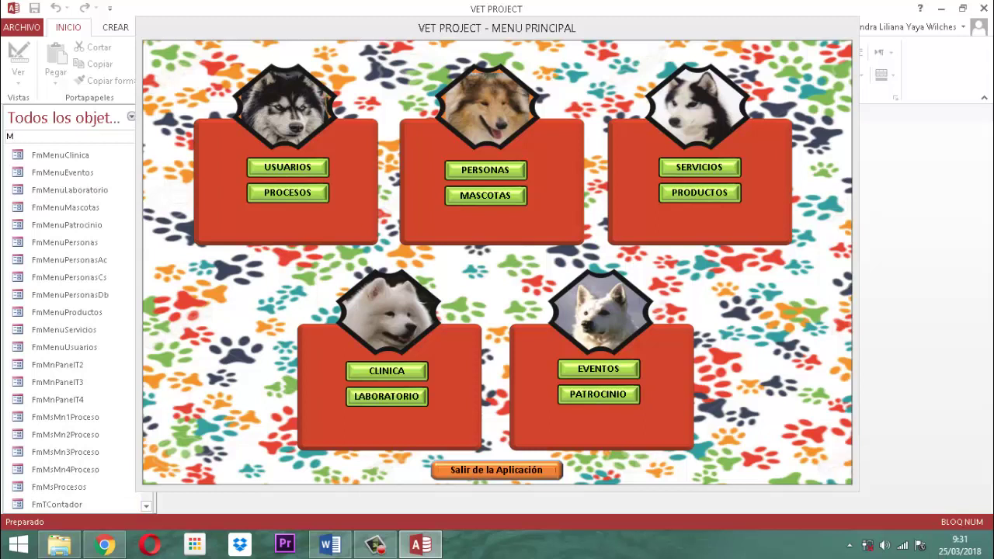
type("U")
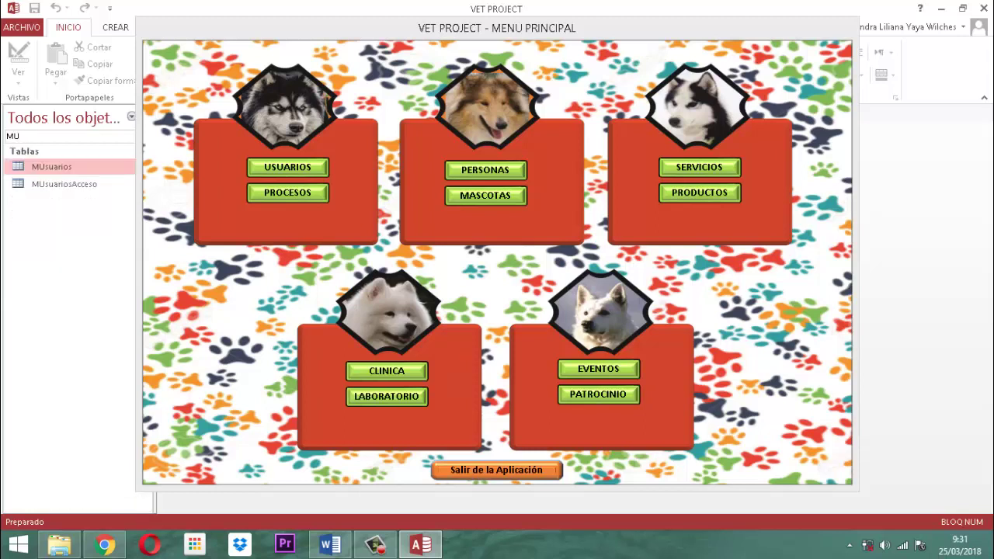
left_click(48, 184)
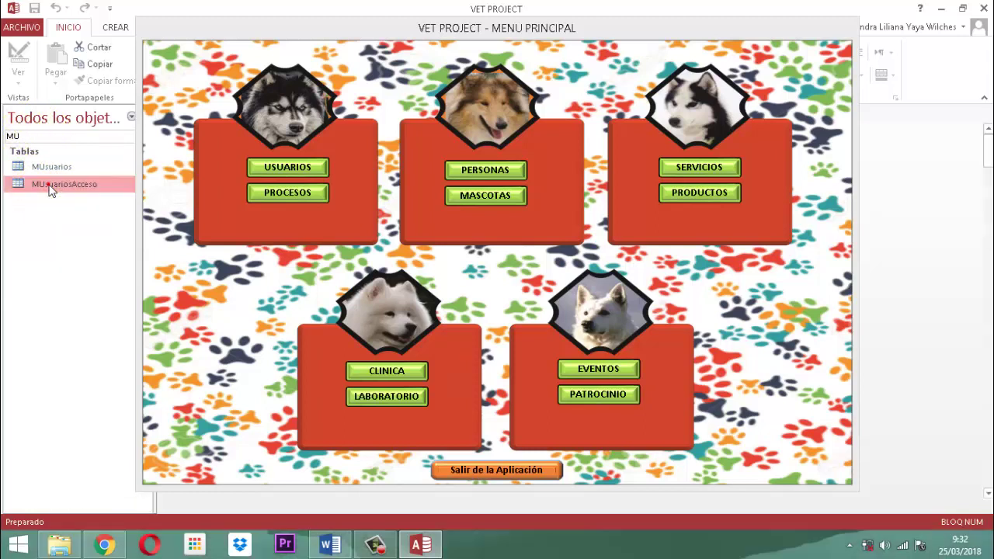
left_click(48, 184)
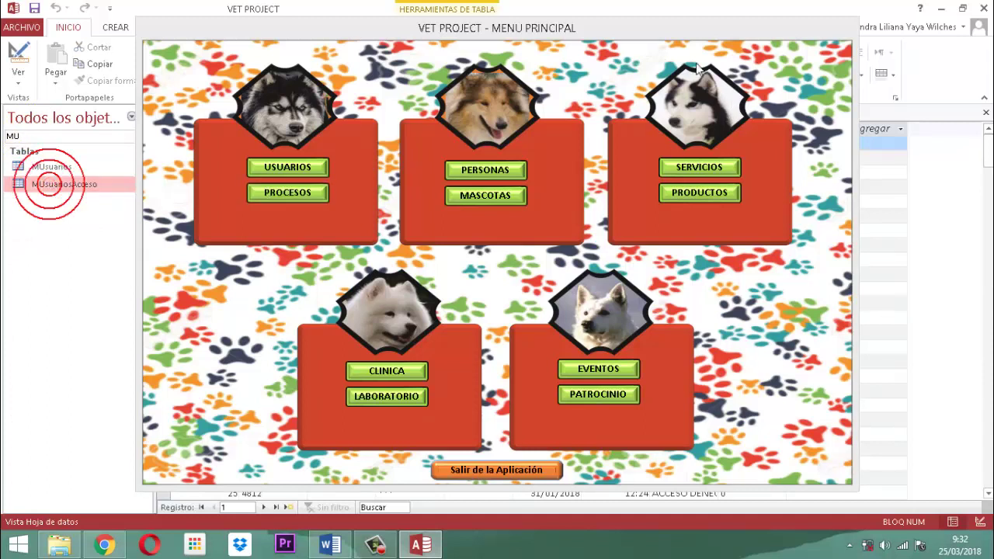
Close the main menu form and scroll MUsuariosAcceso down to its last record, 190
left_click(556, 31)
right_click(559, 28)
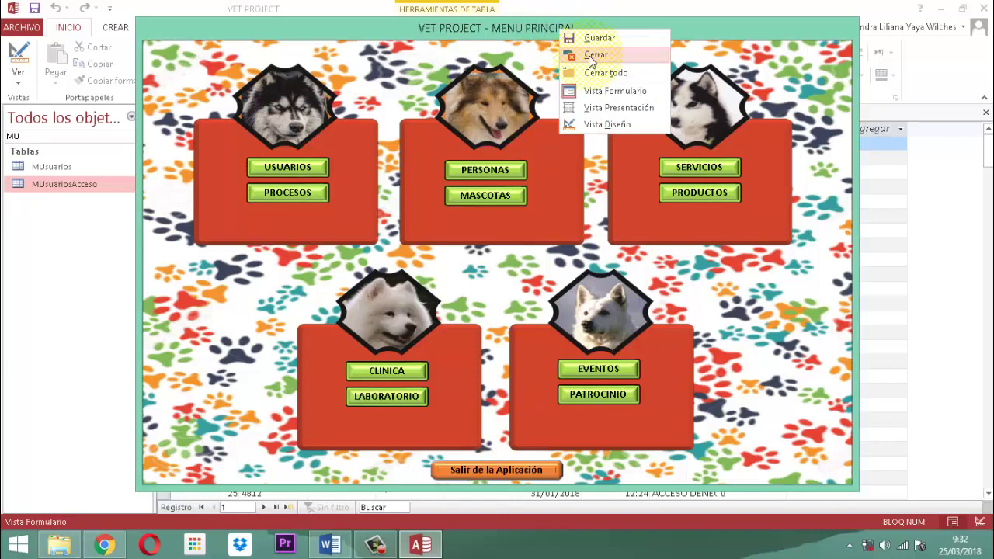
left_click(589, 55)
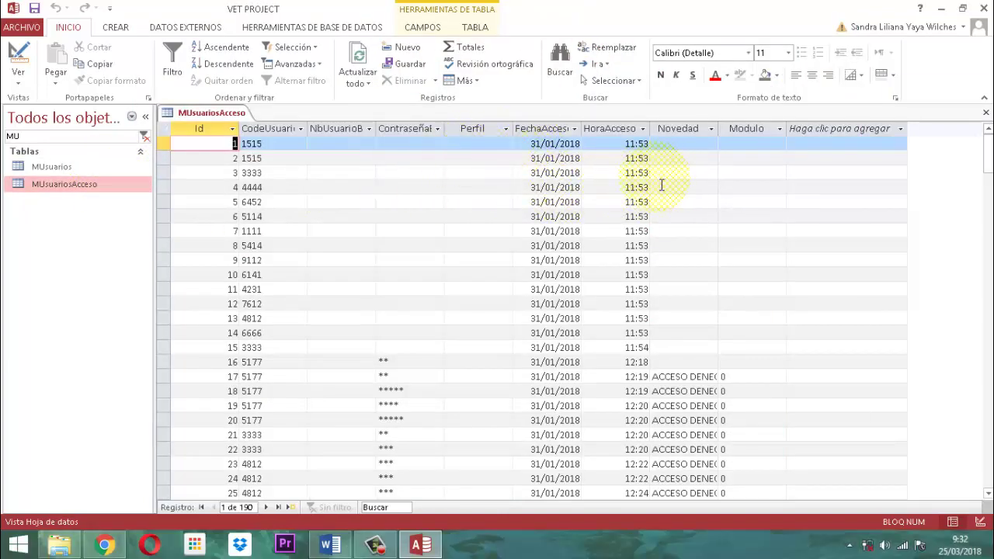
scroll(684, 218, "down", 20)
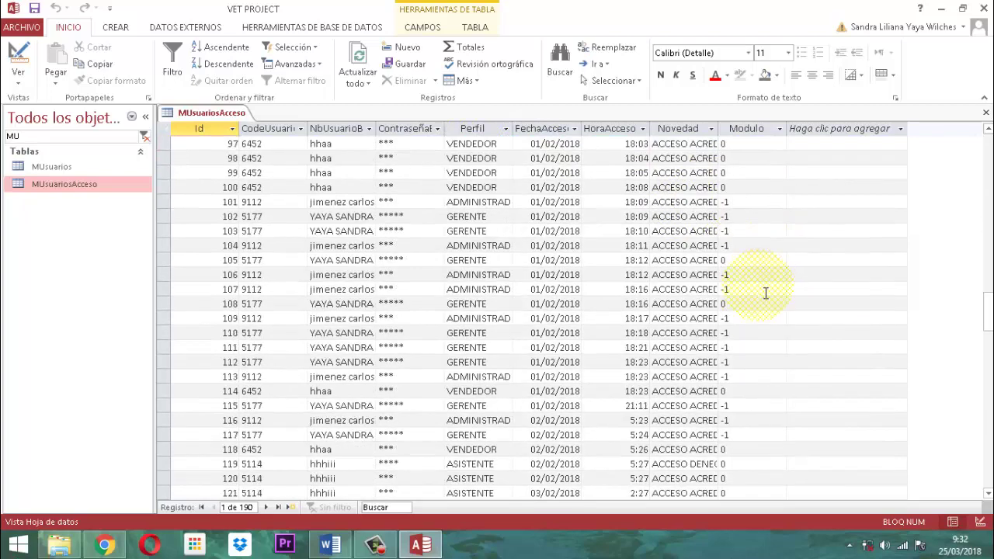
scroll(765, 310, "down", 20)
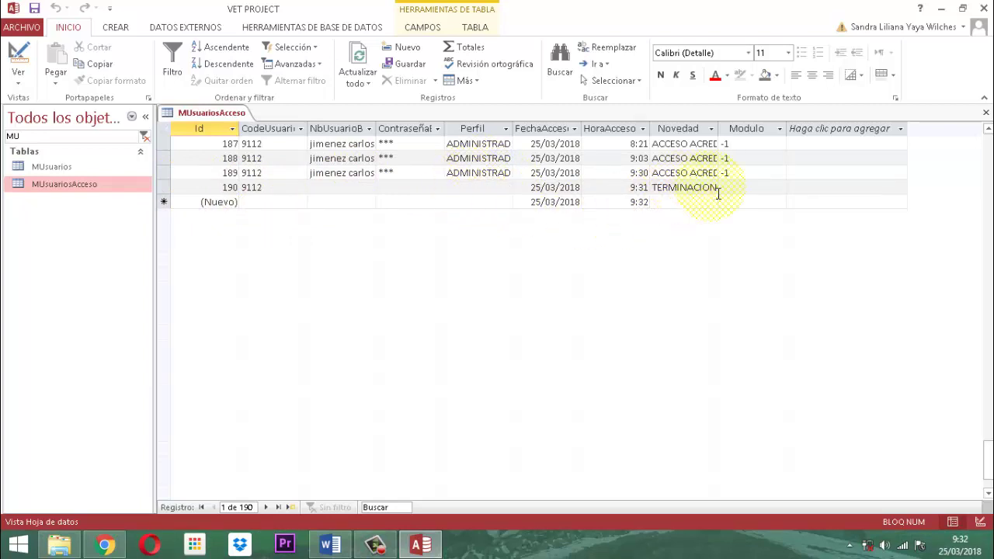
Autofit Novedad to show TERMINACION CONTRATO, then close MUsuariosAcceso without saving layout changes
double_click(719, 131)
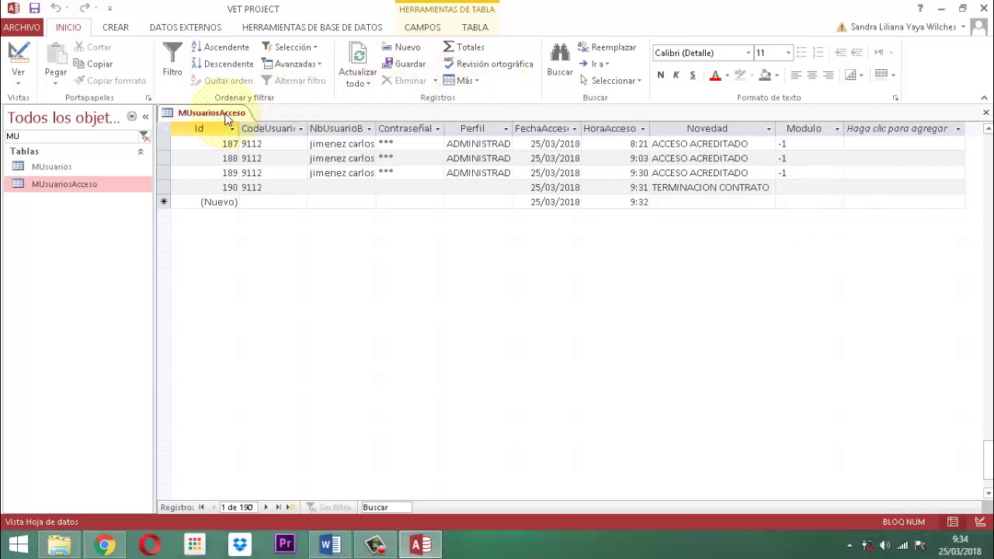
right_click(220, 115)
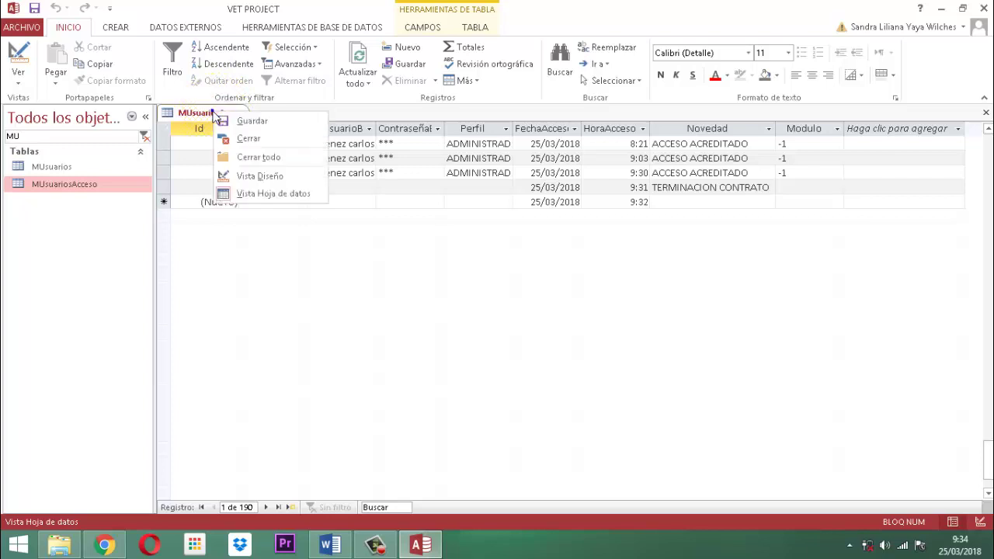
left_click(247, 139)
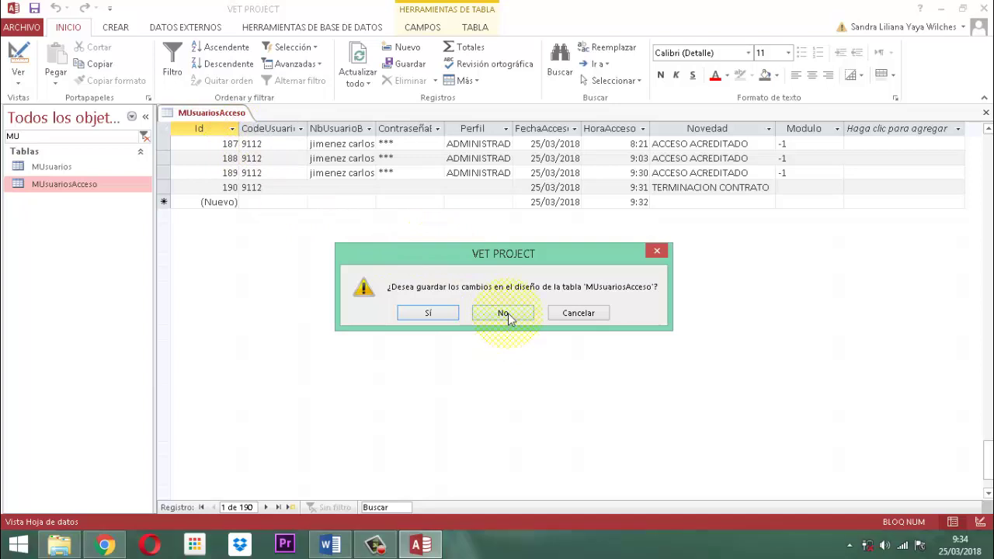
left_click(504, 313)
left_click_drag(46, 142, 4, 132)
Filter the navigation pane by 'MpPerso' and open tables MpPersonas1 through MpPersonas5
type("M")
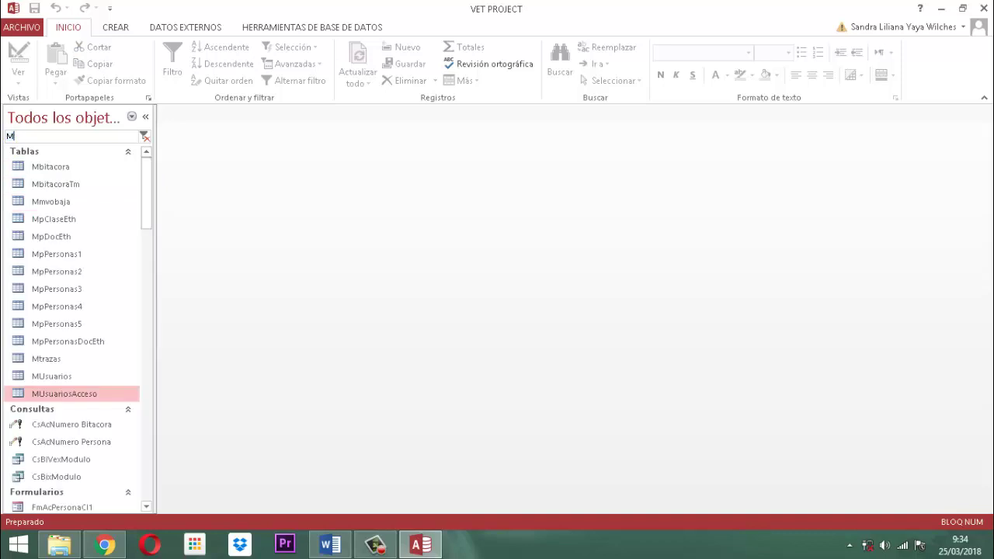
type("pPerso")
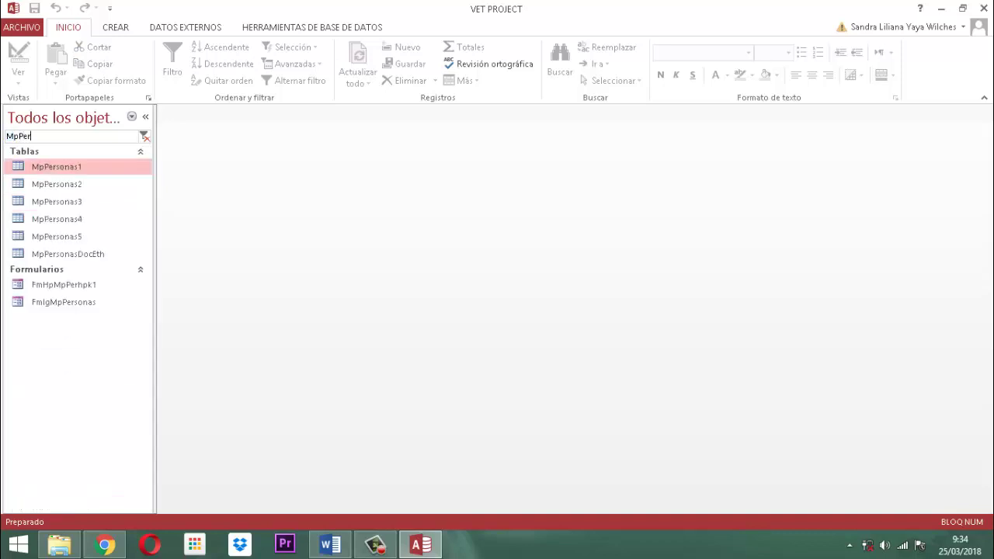
left_click(81, 174)
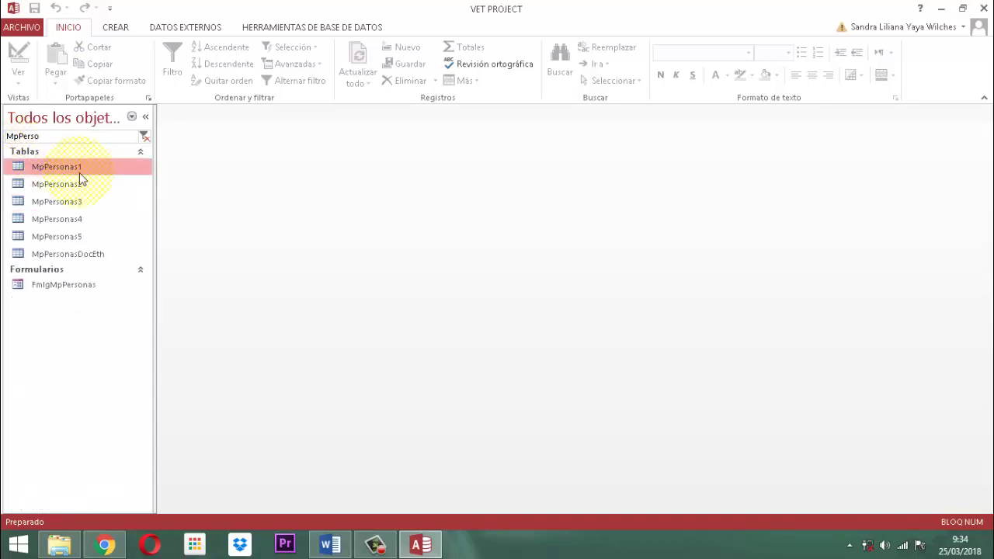
double_click(80, 170)
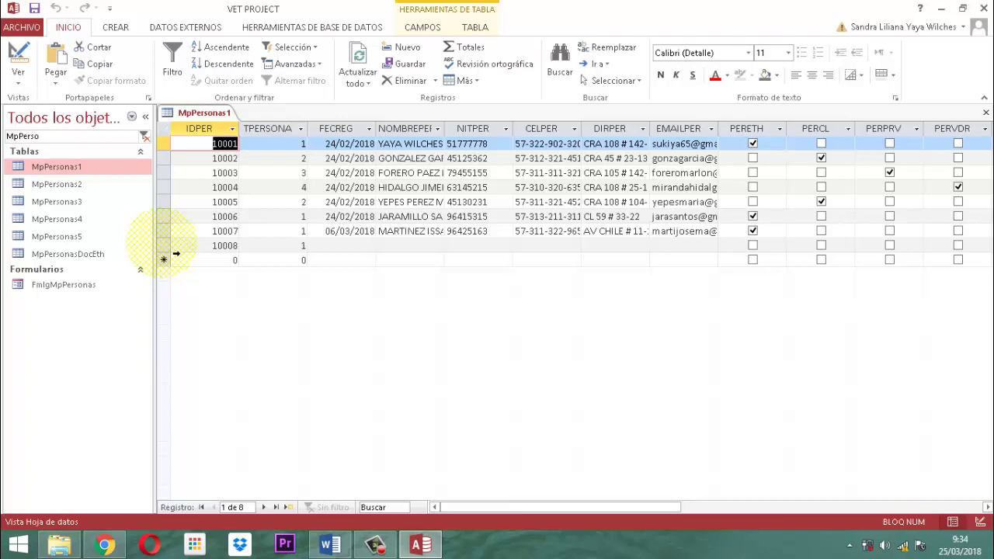
double_click(66, 186)
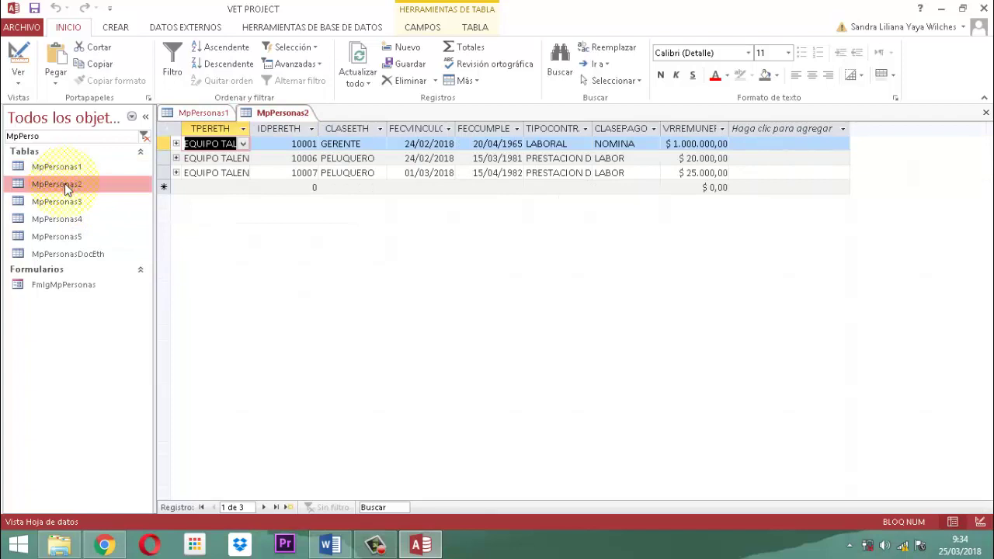
left_click(64, 202)
double_click(64, 202)
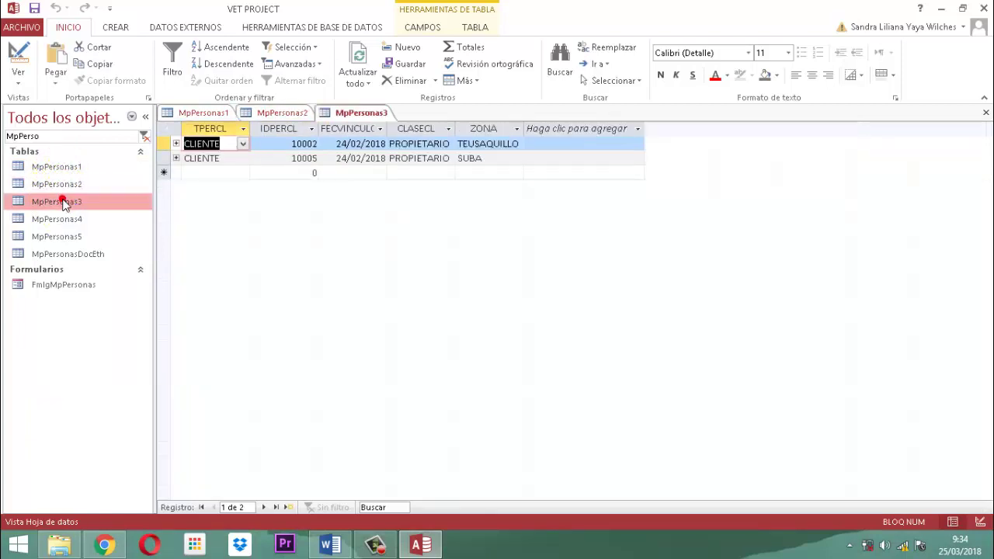
double_click(68, 219)
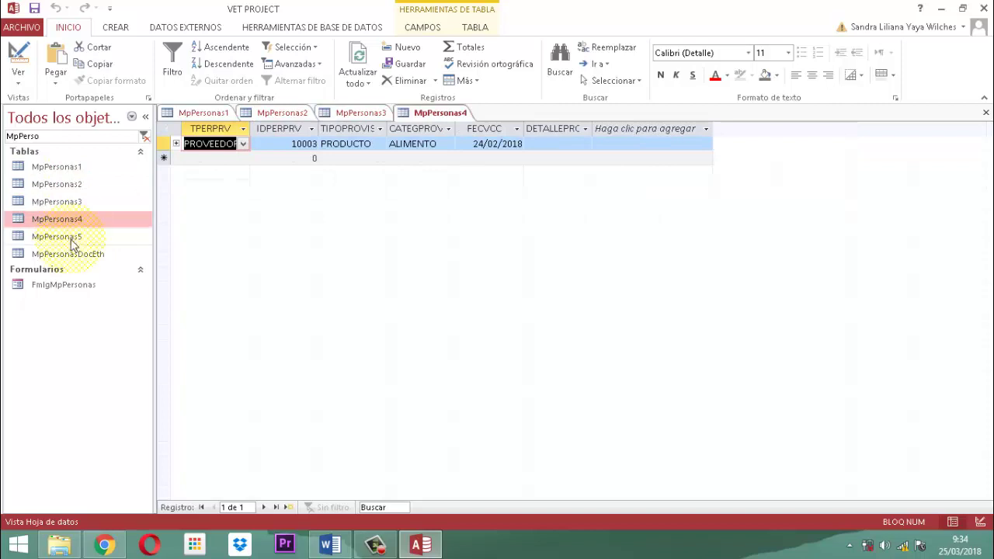
double_click(70, 237)
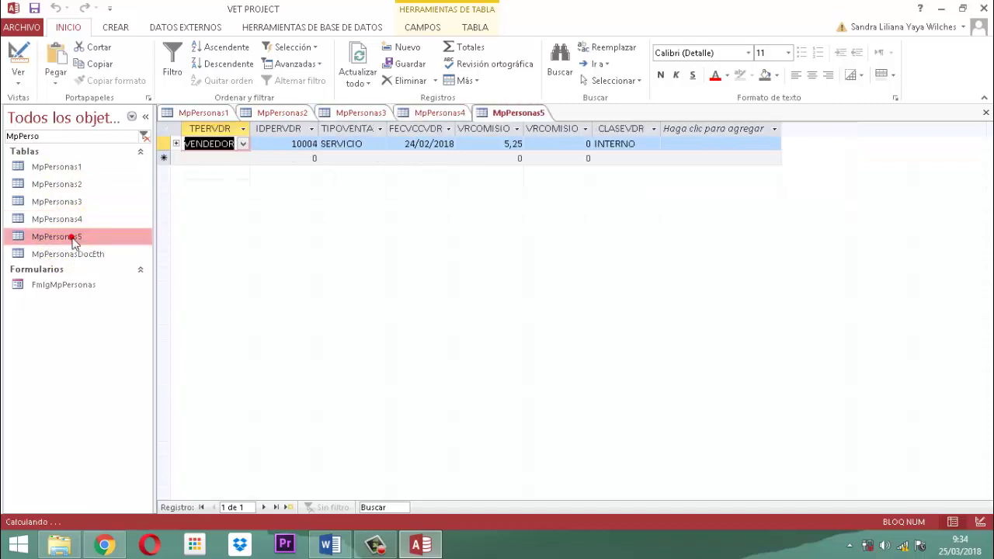
Close the MpPersonas5, MpPersonas4, MpPersonas3 and MpPersonas2 tables, leaving MpPersonas1 open
right_click(528, 112)
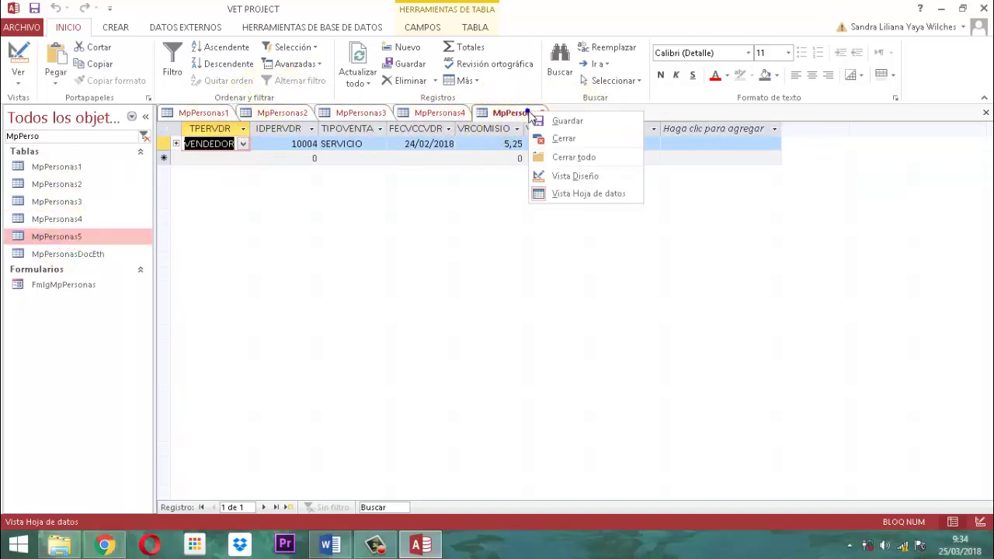
left_click(565, 137)
right_click(451, 113)
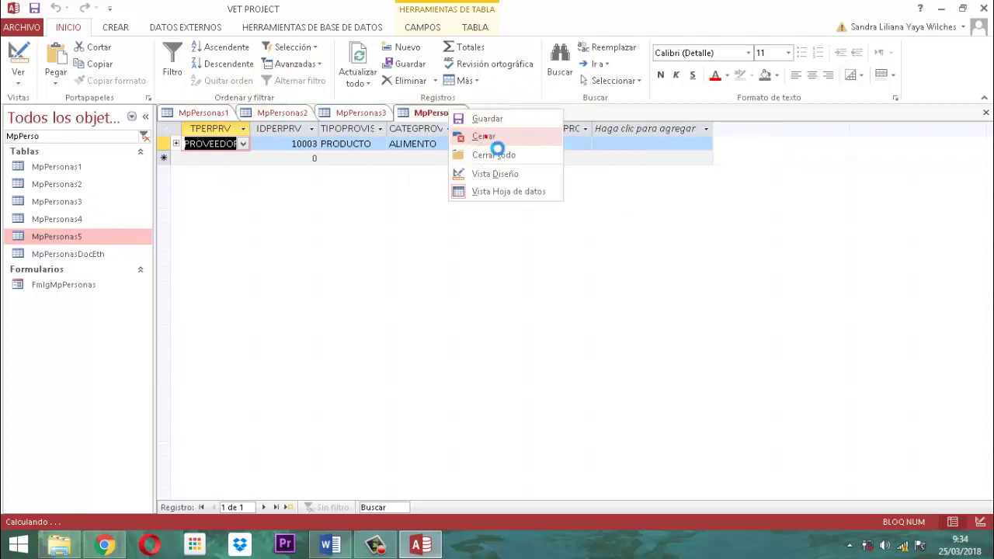
left_click(494, 141)
right_click(348, 112)
left_click(383, 134)
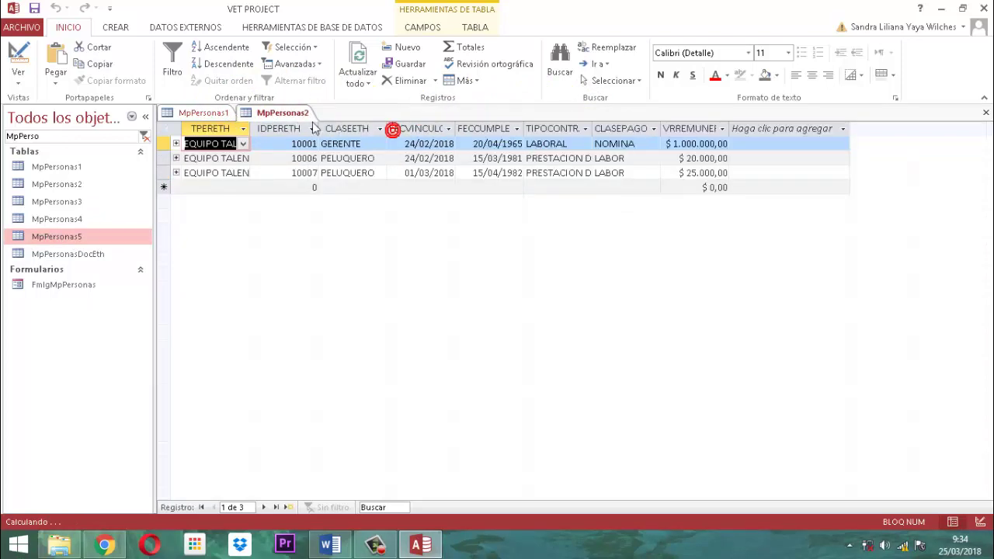
right_click(291, 116)
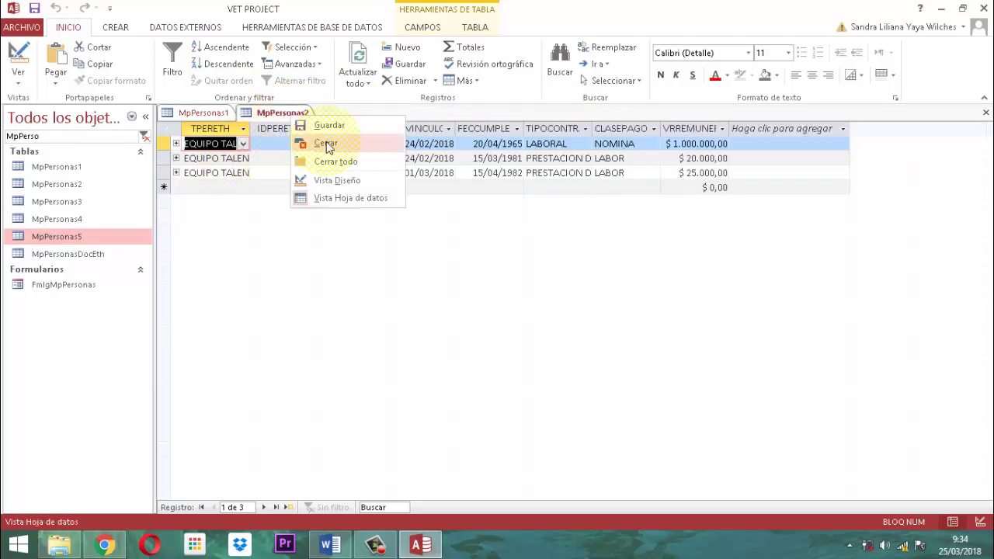
left_click(319, 137)
Delete record 10008 from MpPersonas1 and scroll right to check the FECBAJA column
left_click(165, 246)
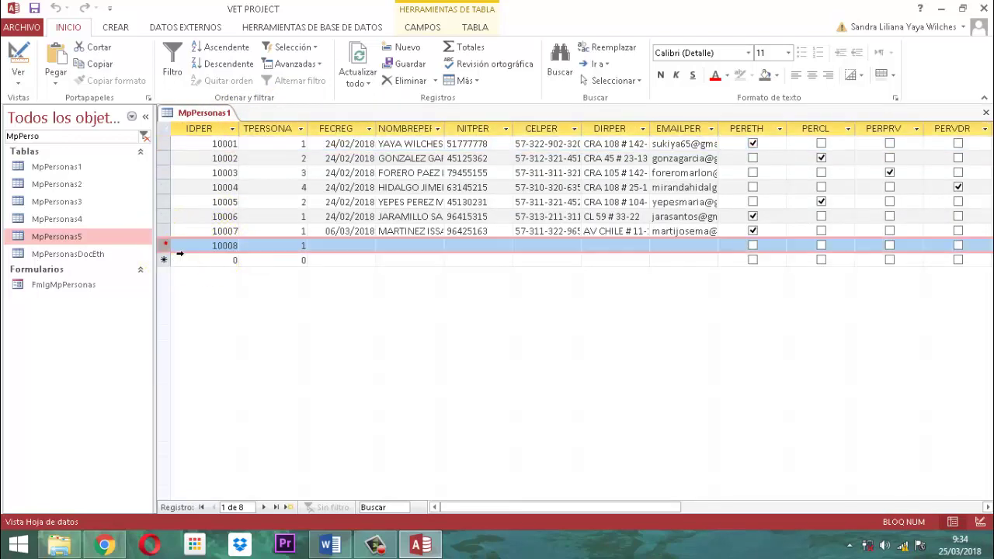
left_click(412, 81)
left_click(463, 324)
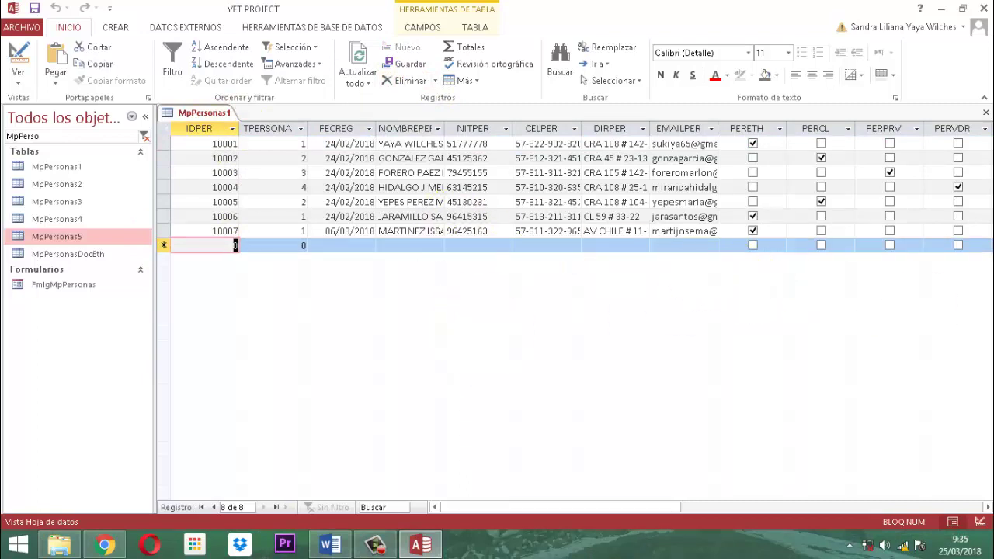
left_click(987, 507)
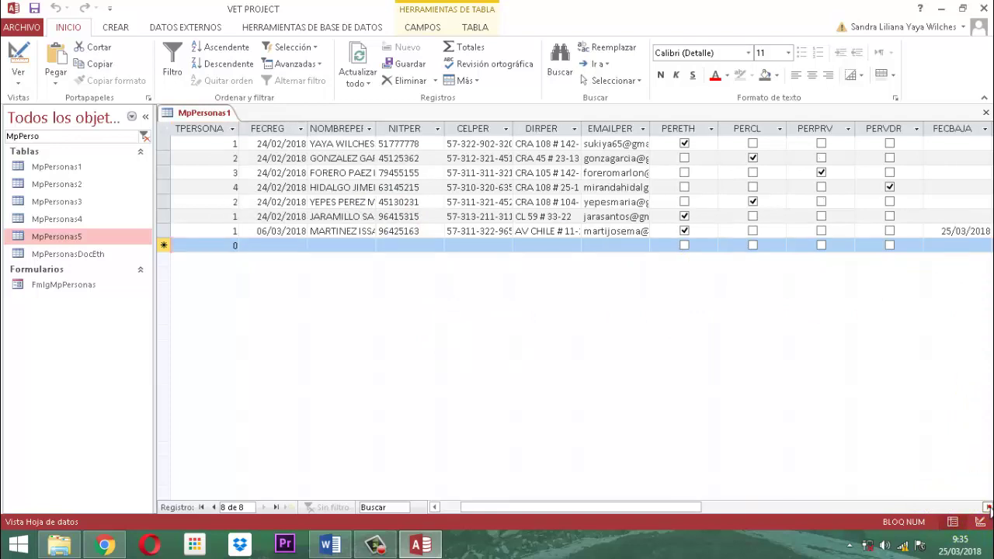
left_click(988, 507)
left_click(987, 507)
left_click(987, 507)
left_click(987, 507)
left_click(988, 507)
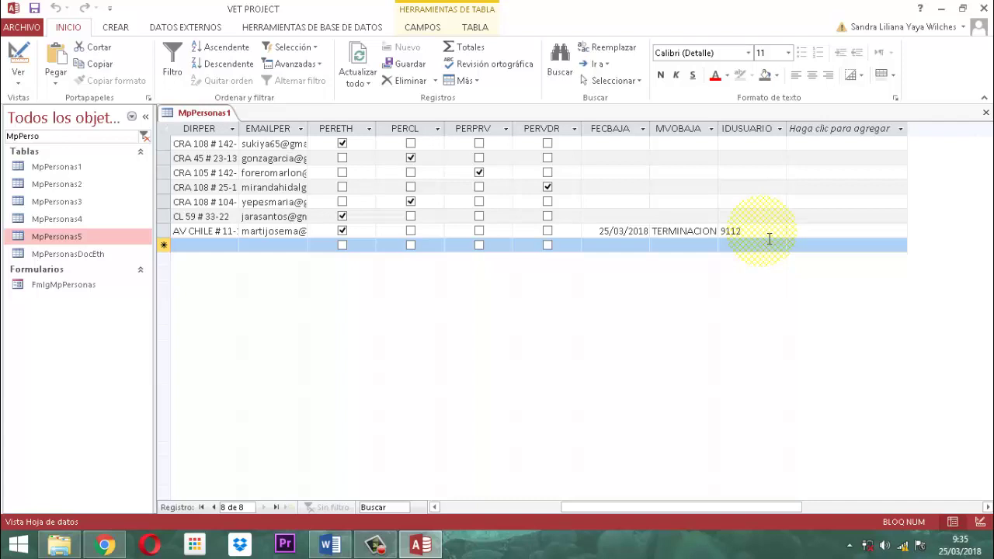
left_click_drag(720, 508, 598, 514)
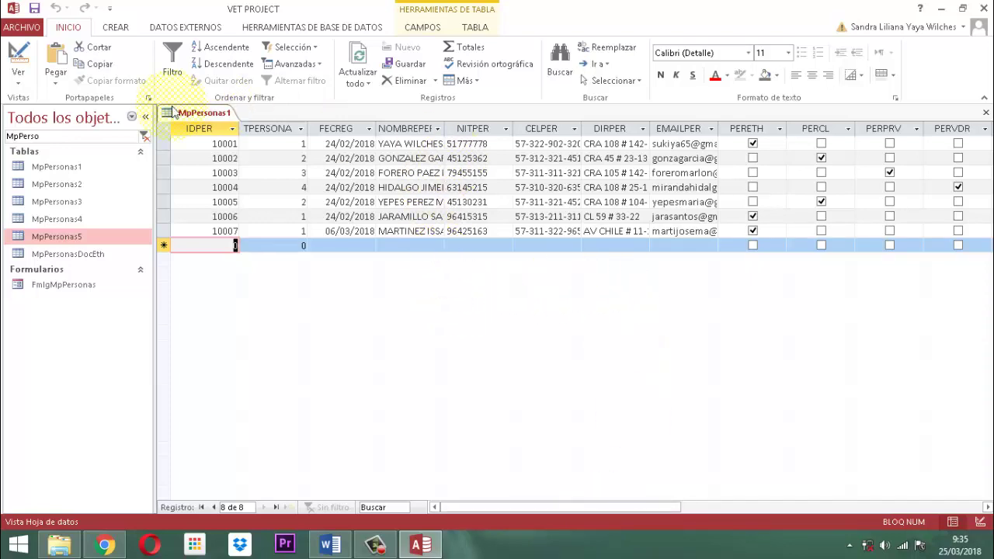
Close MpPersonas1 and the database, then reopen Vet Project from File Explorer
right_click(198, 113)
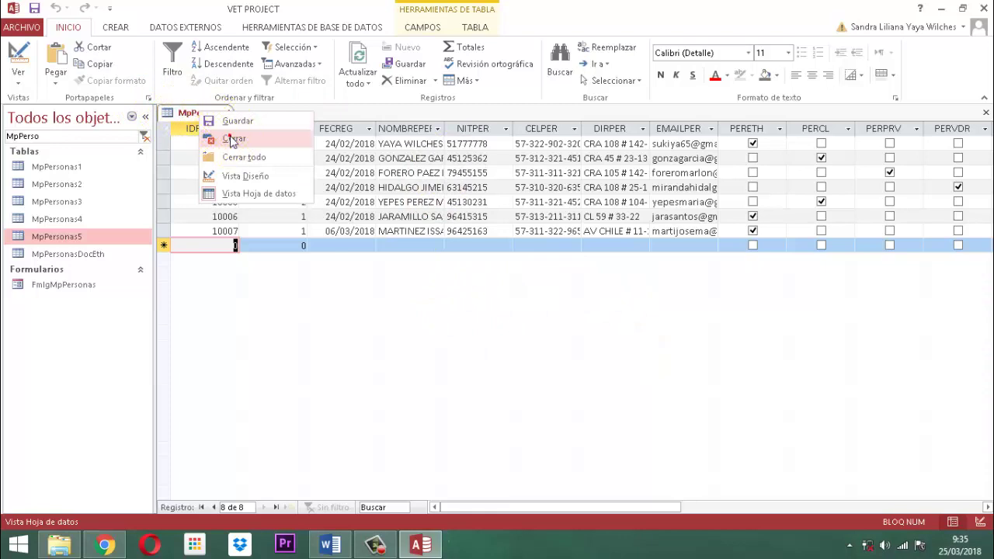
left_click(232, 140)
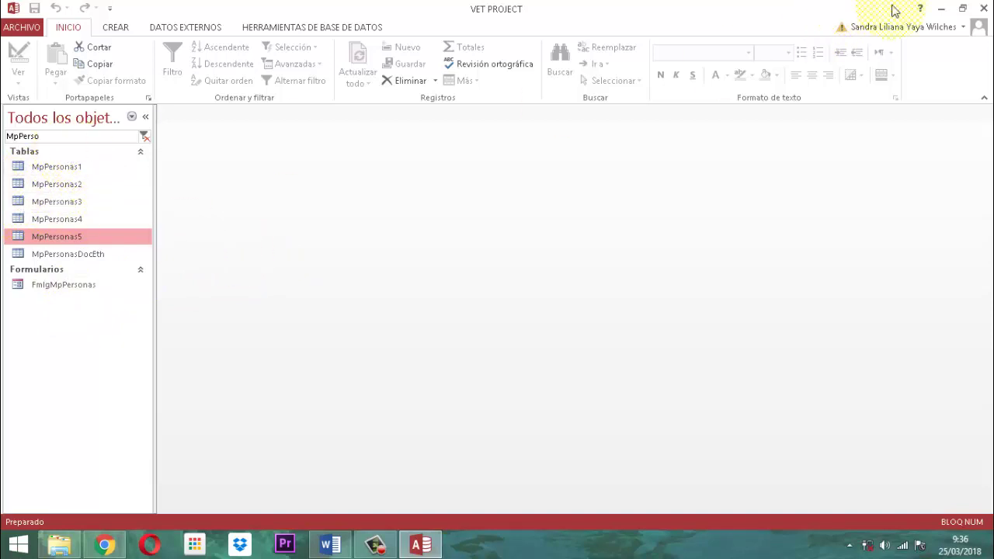
left_click(982, 7)
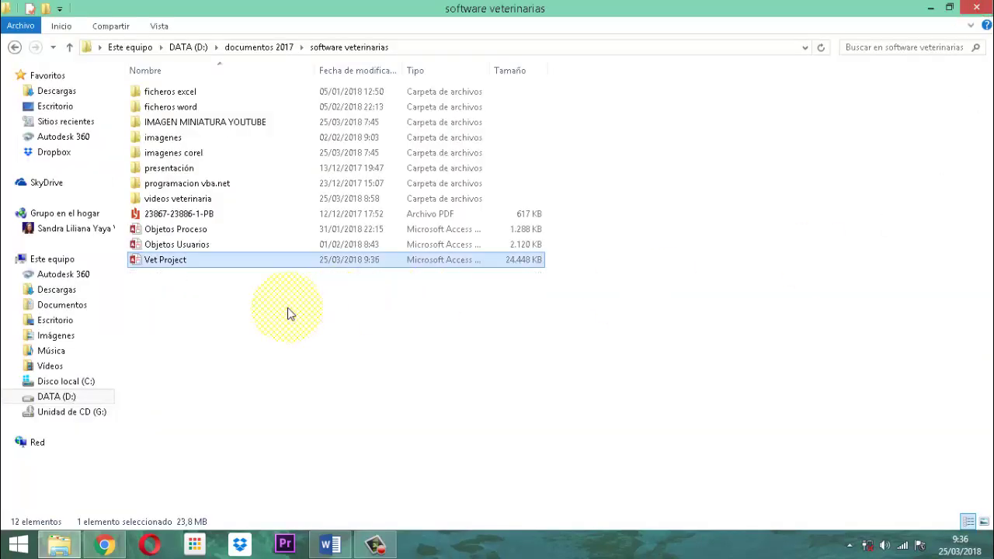
left_click(175, 264)
left_click(175, 264)
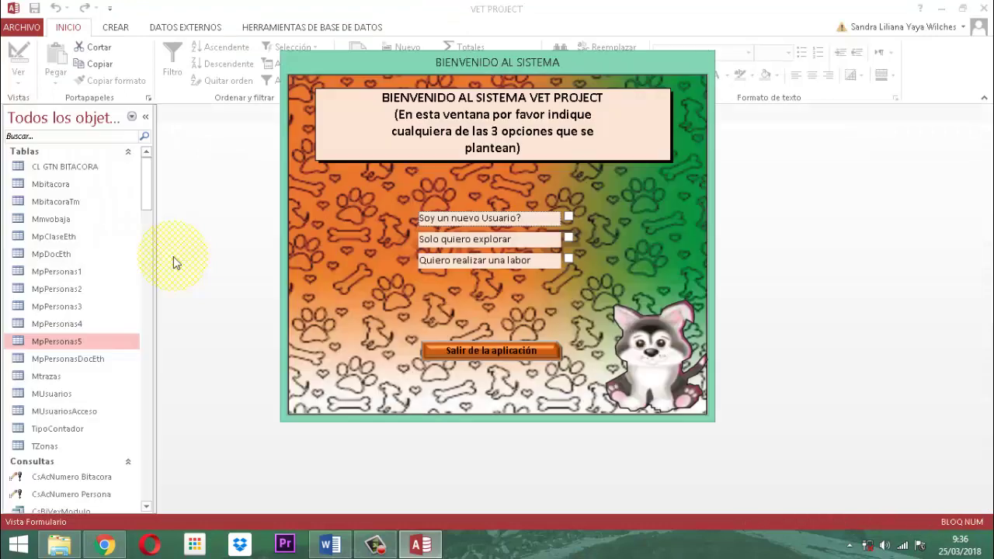
Log in via 'Quiero realizar una labor' with the user's password, then open PERSONAS > DAR BAJA
left_click(568, 259)
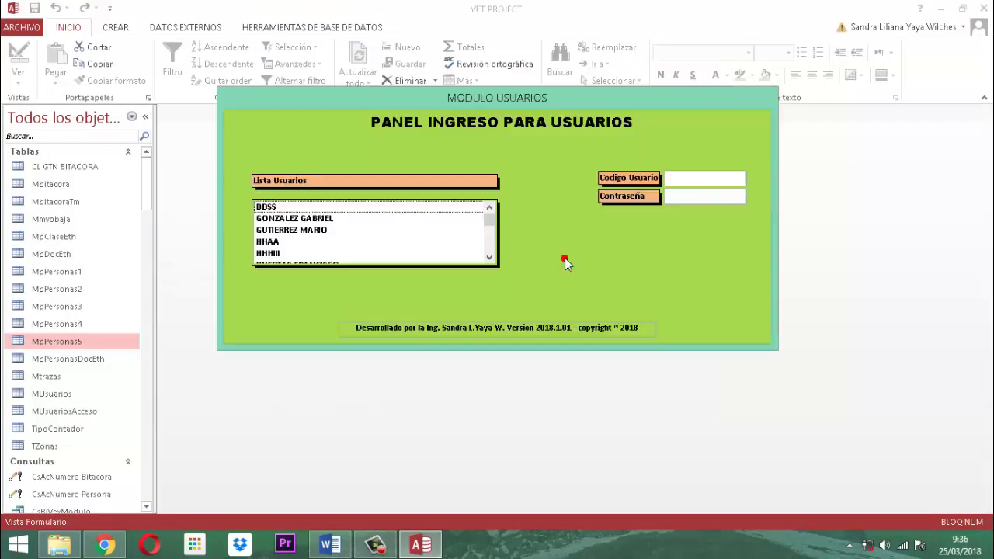
scroll(324, 233, "down", 1)
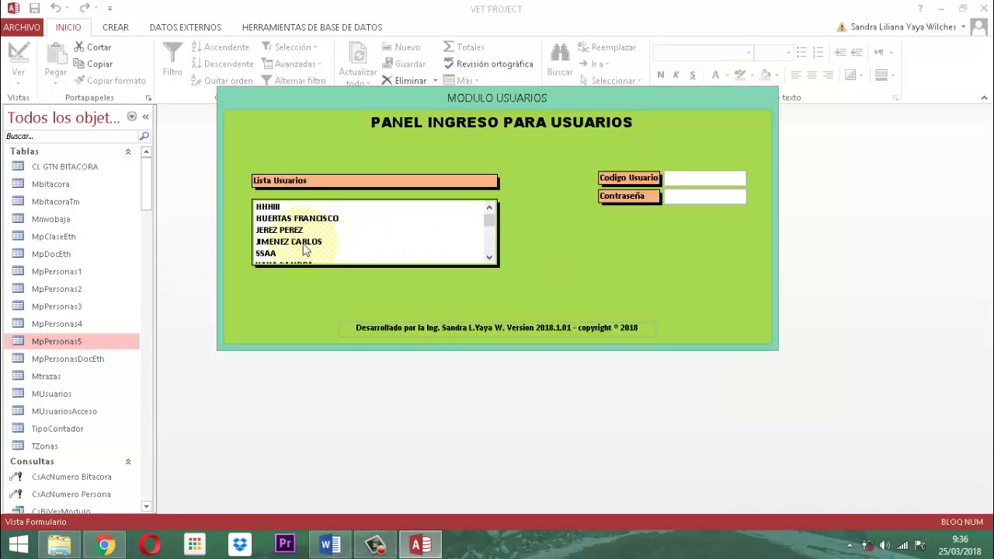
left_click(302, 244)
key("Tab")
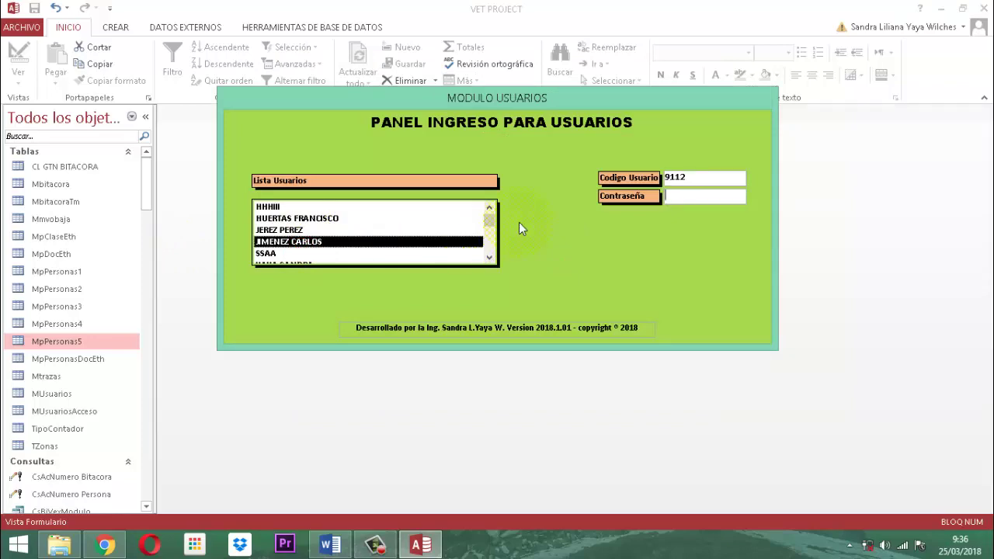
type("123")
key("Return")
key("Return")
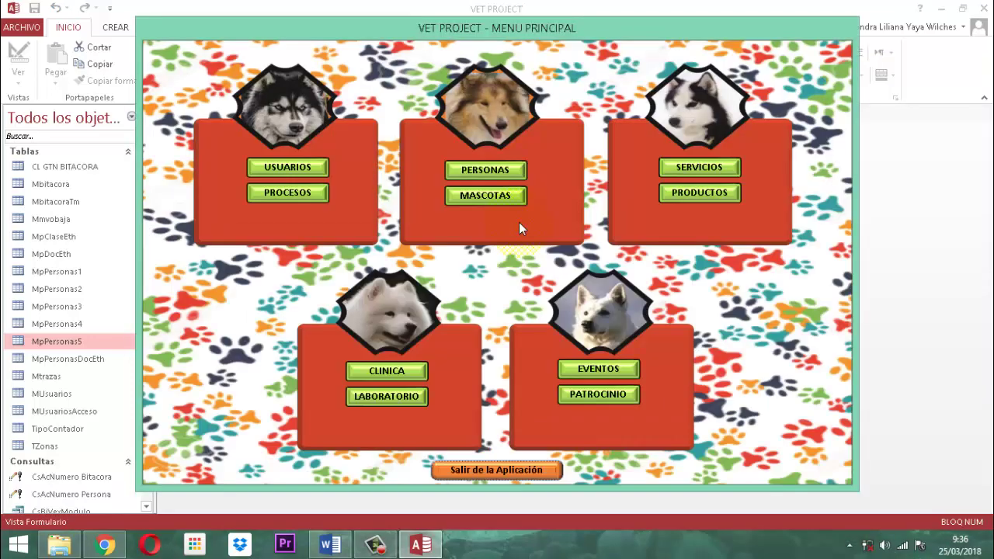
left_click(478, 169)
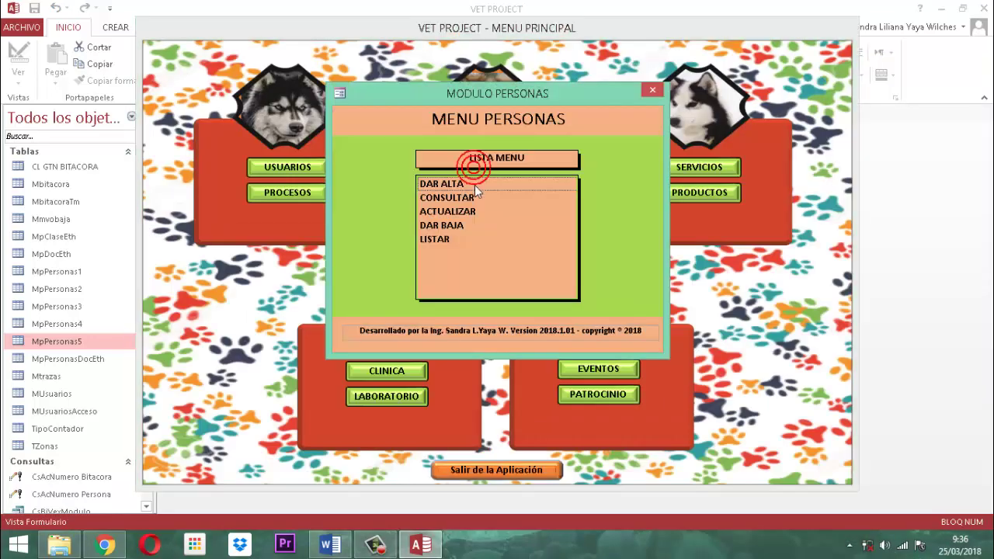
double_click(449, 225)
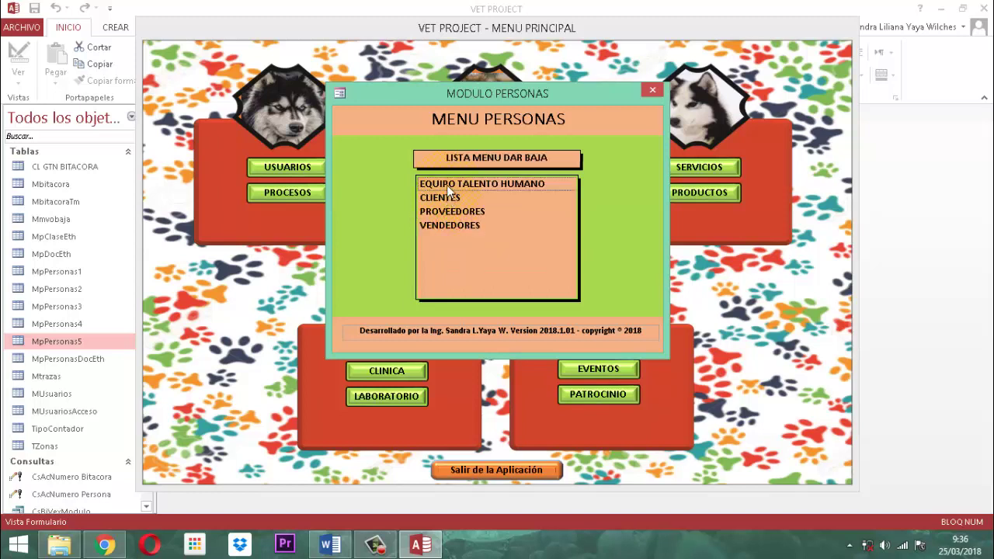